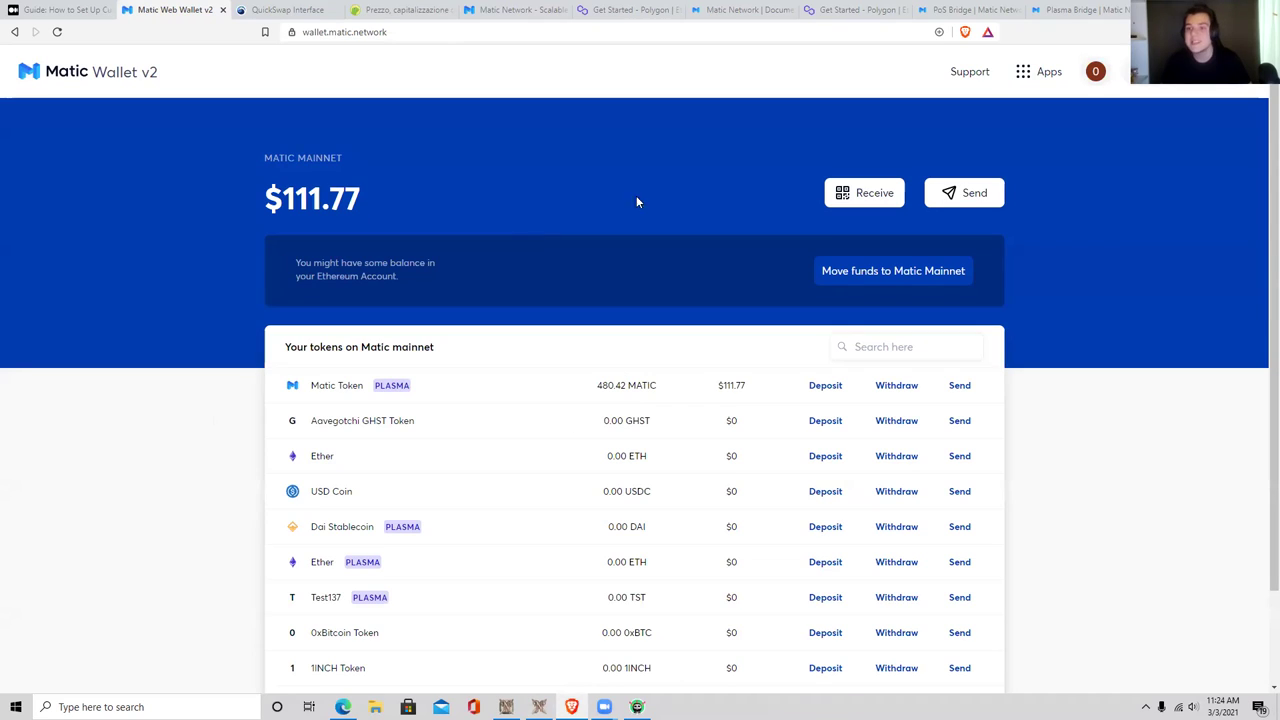
Step: Open the bridge for moving funds to Matic Mainnet, previewing the reverse transfer direction and restoring Ethereum as the source
drag(266, 152, 387, 213)
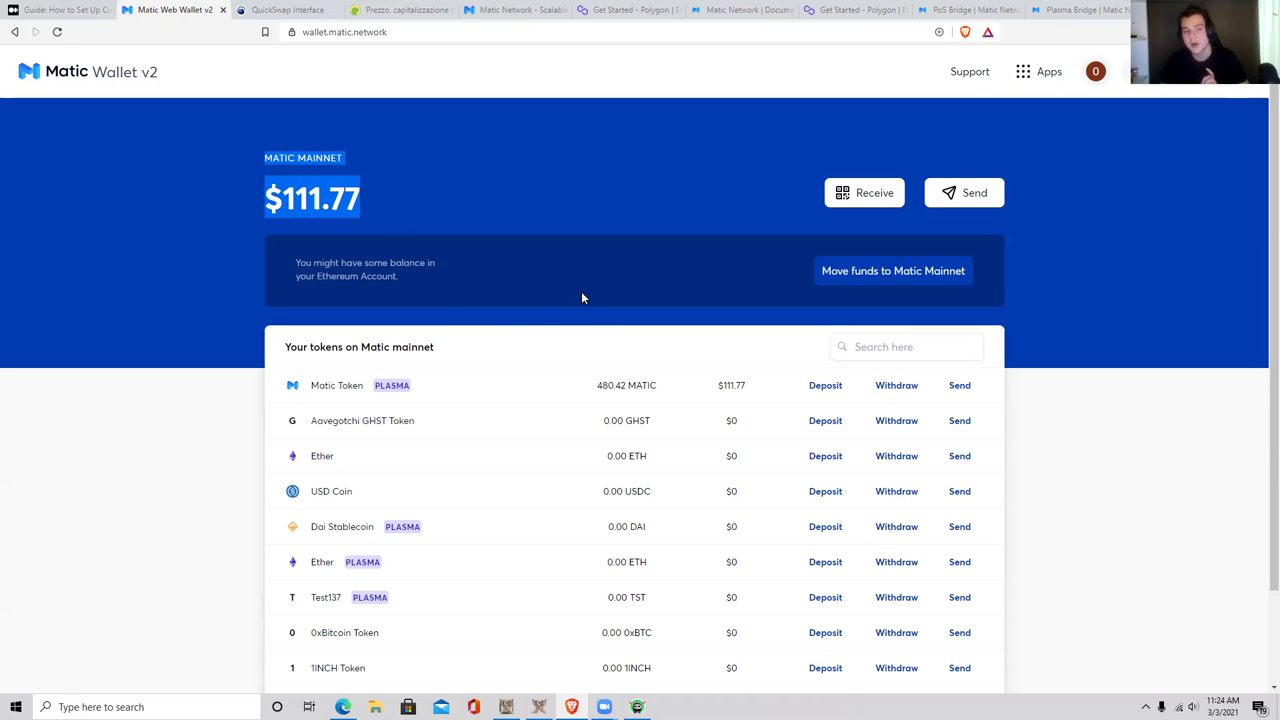
click(604, 320)
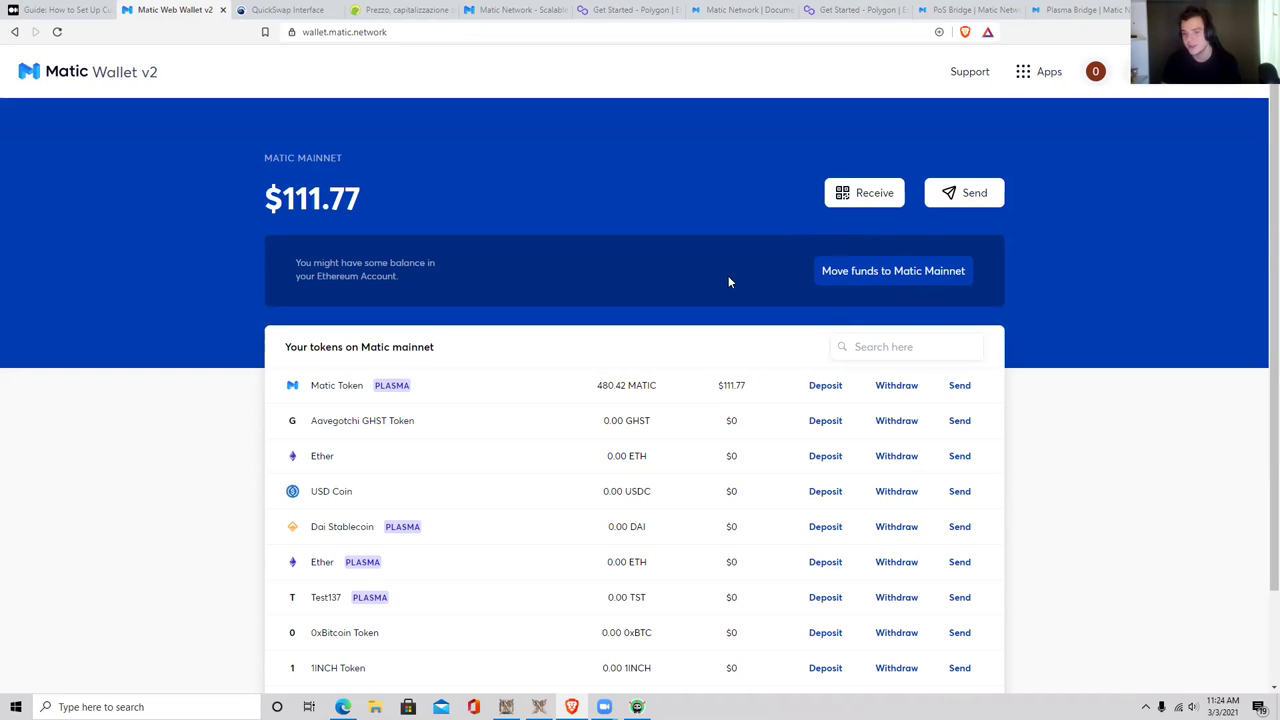
click(851, 283)
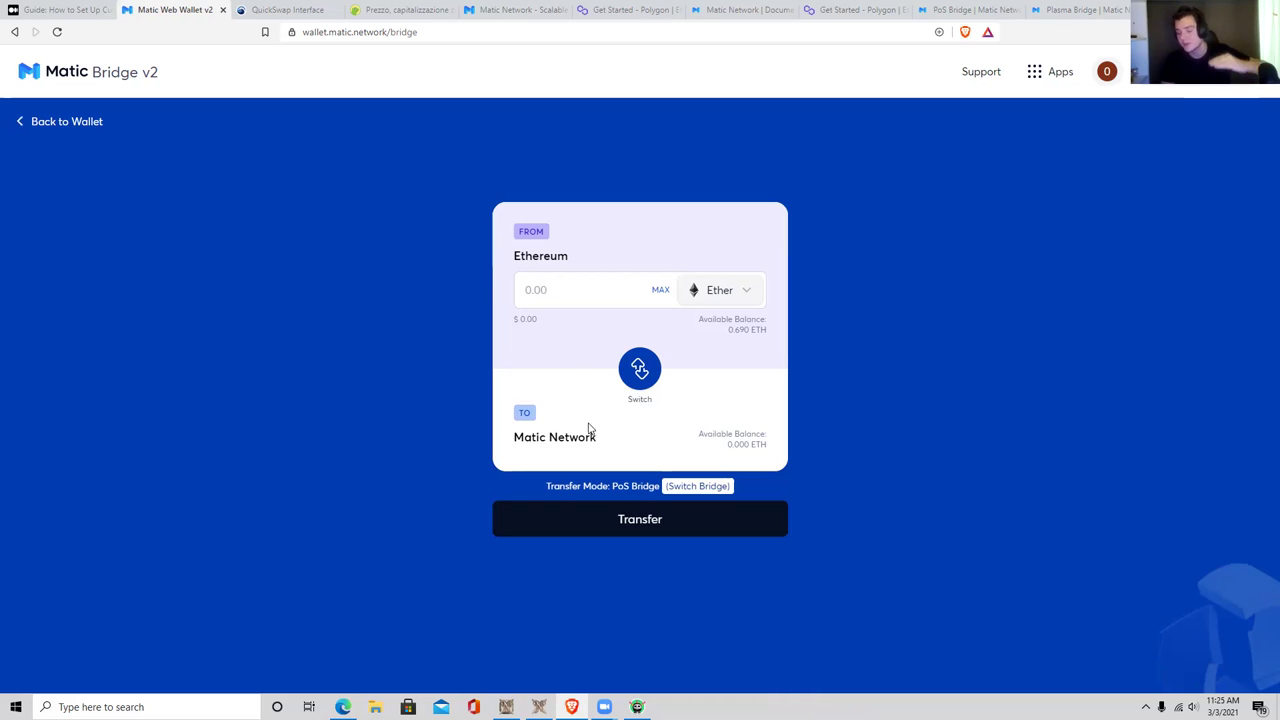
click(639, 380)
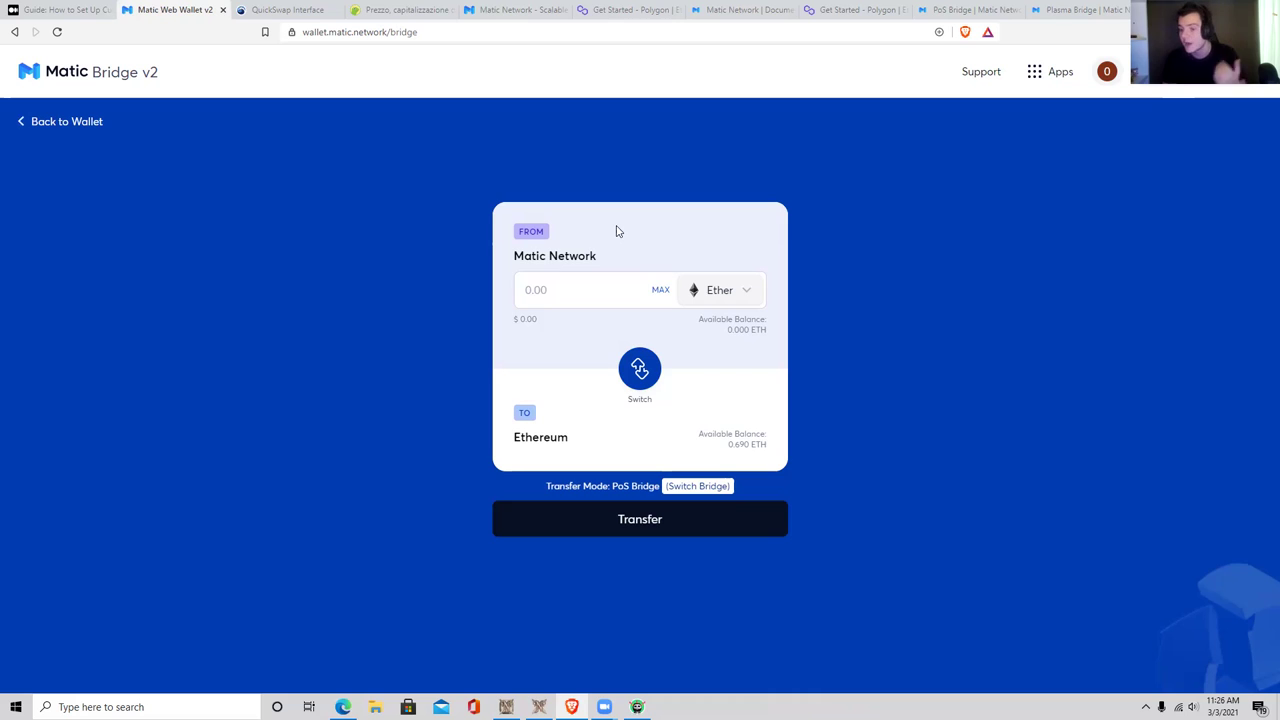
click(643, 366)
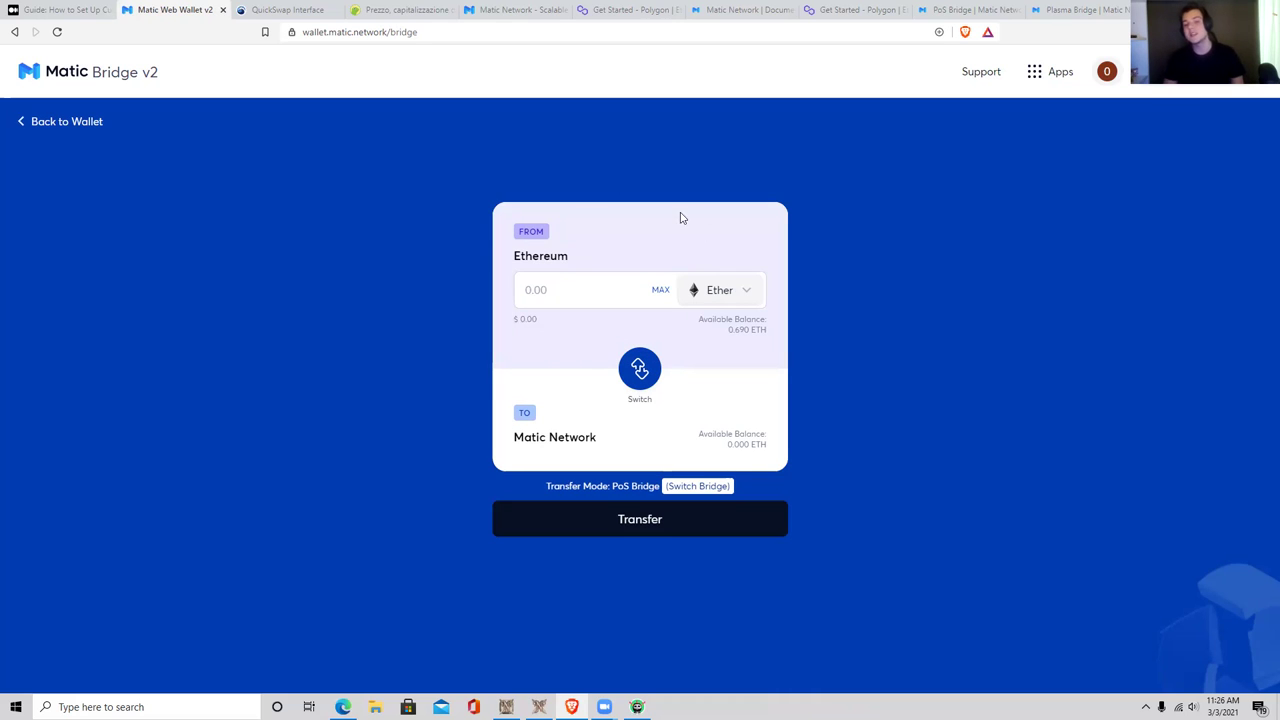
Step: Look through the list of tokens that can be transferred from Ethereum to the Matic Network, keeping Ether selected
click(717, 295)
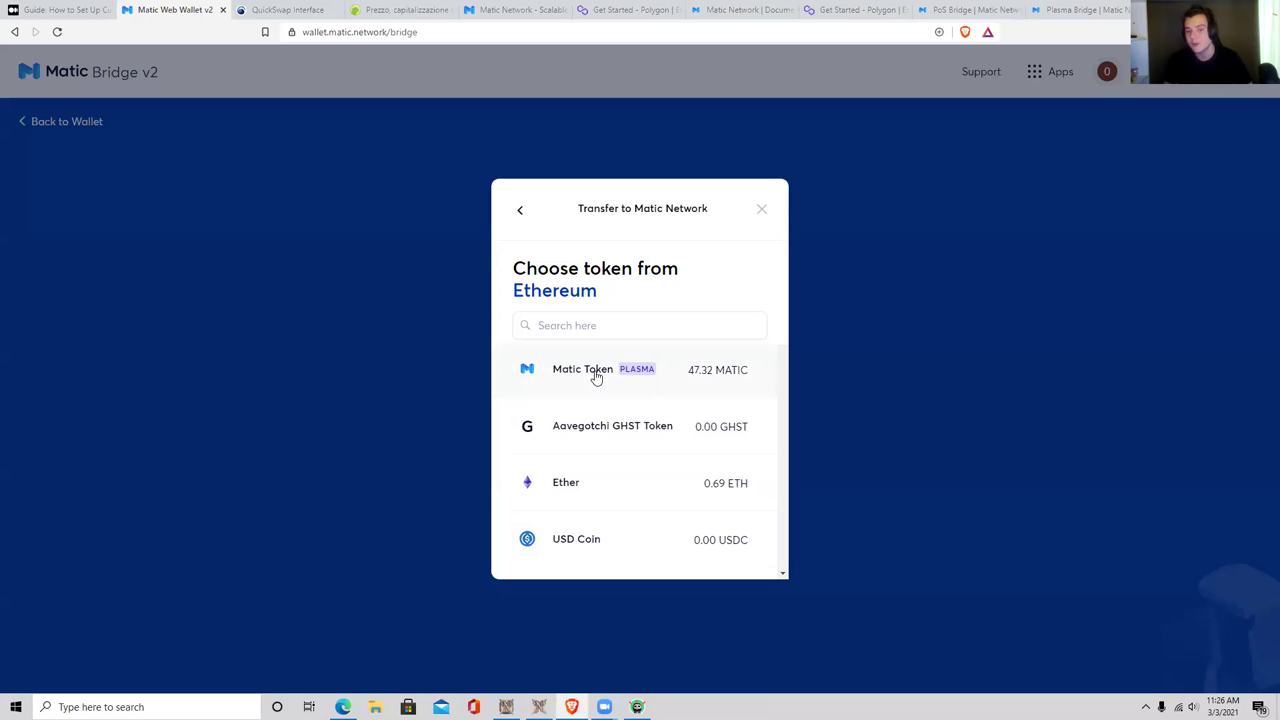
scroll(596, 376, down, 2)
scroll(596, 376, down, 10)
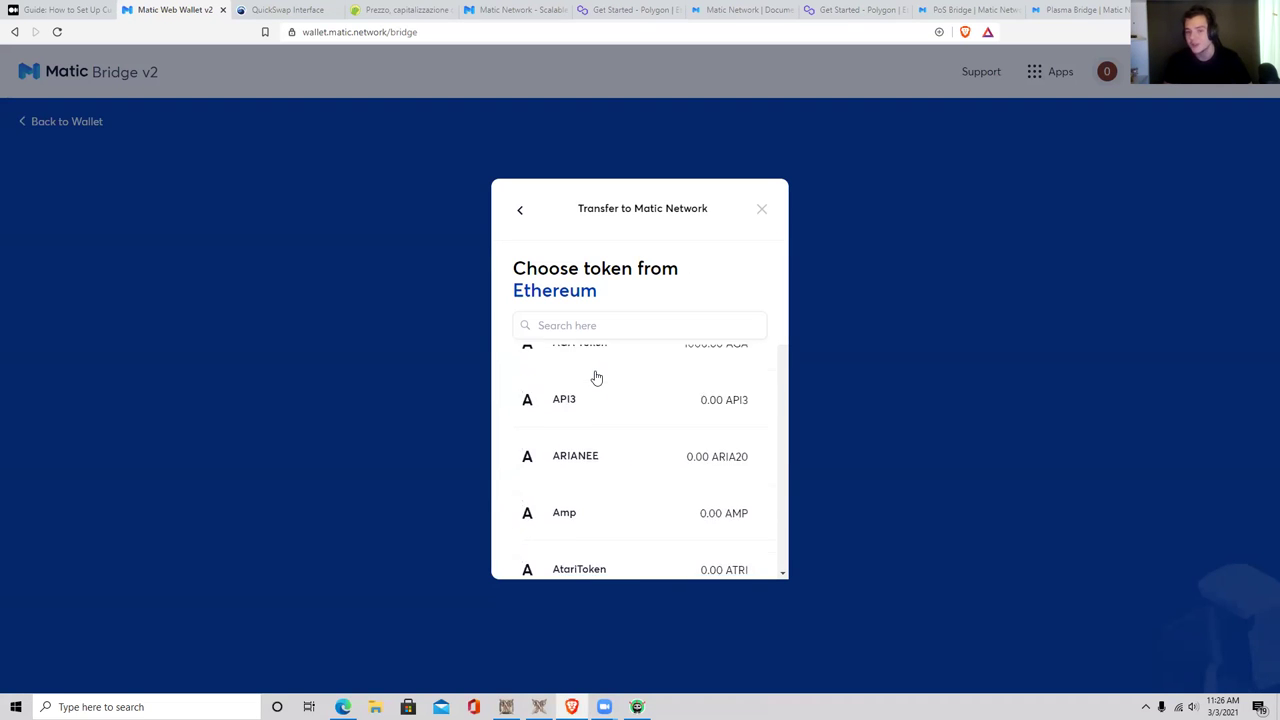
scroll(596, 377, down, 10)
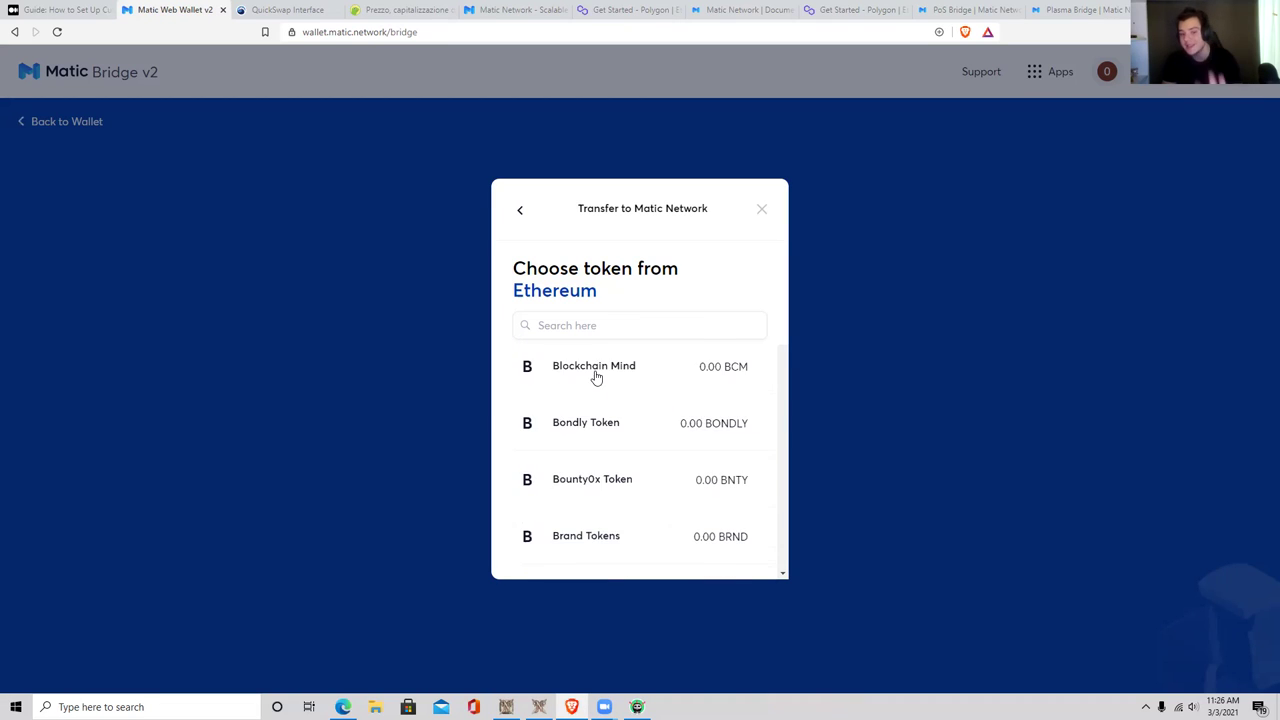
scroll(597, 385, down, 10)
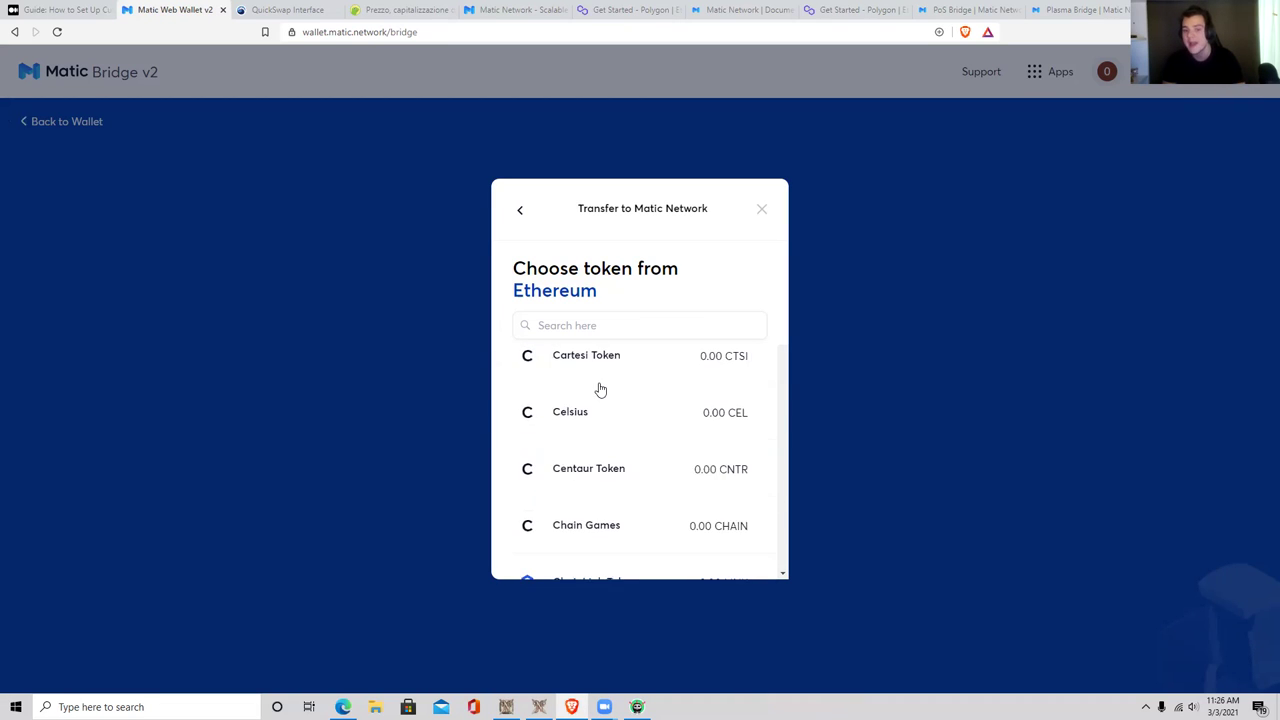
scroll(600, 389, down, 10)
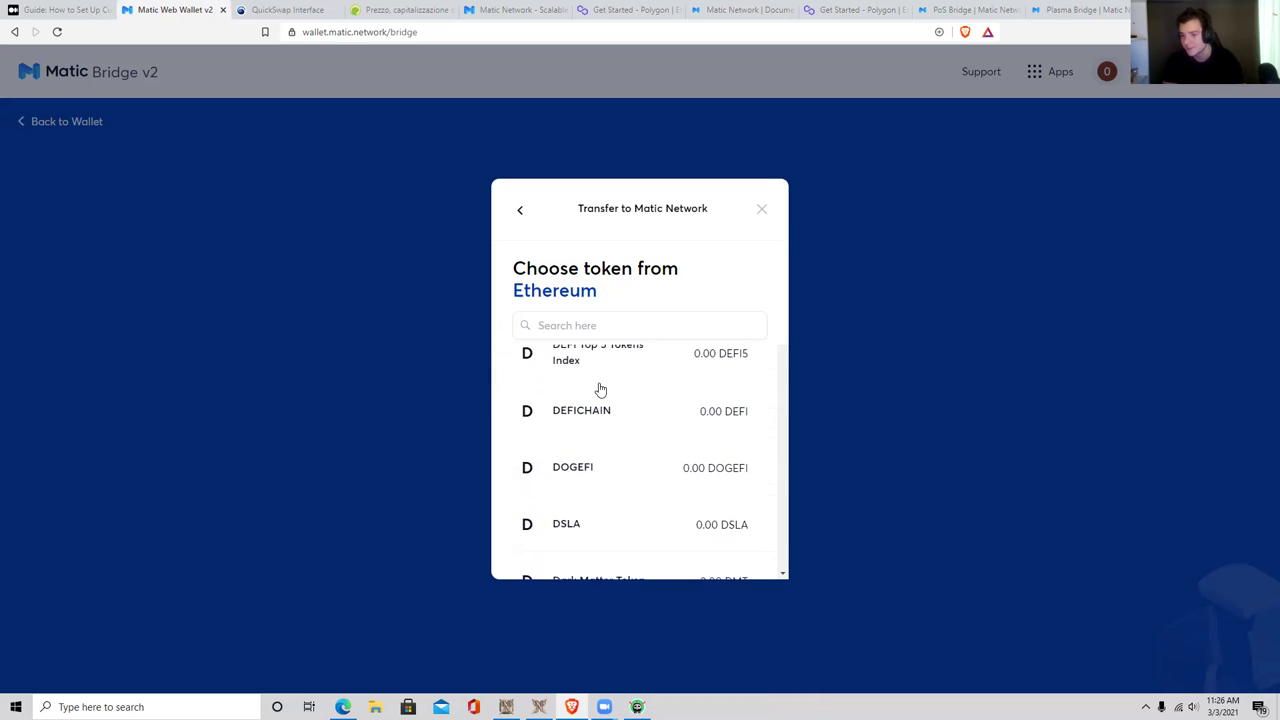
scroll(598, 388, up, 20)
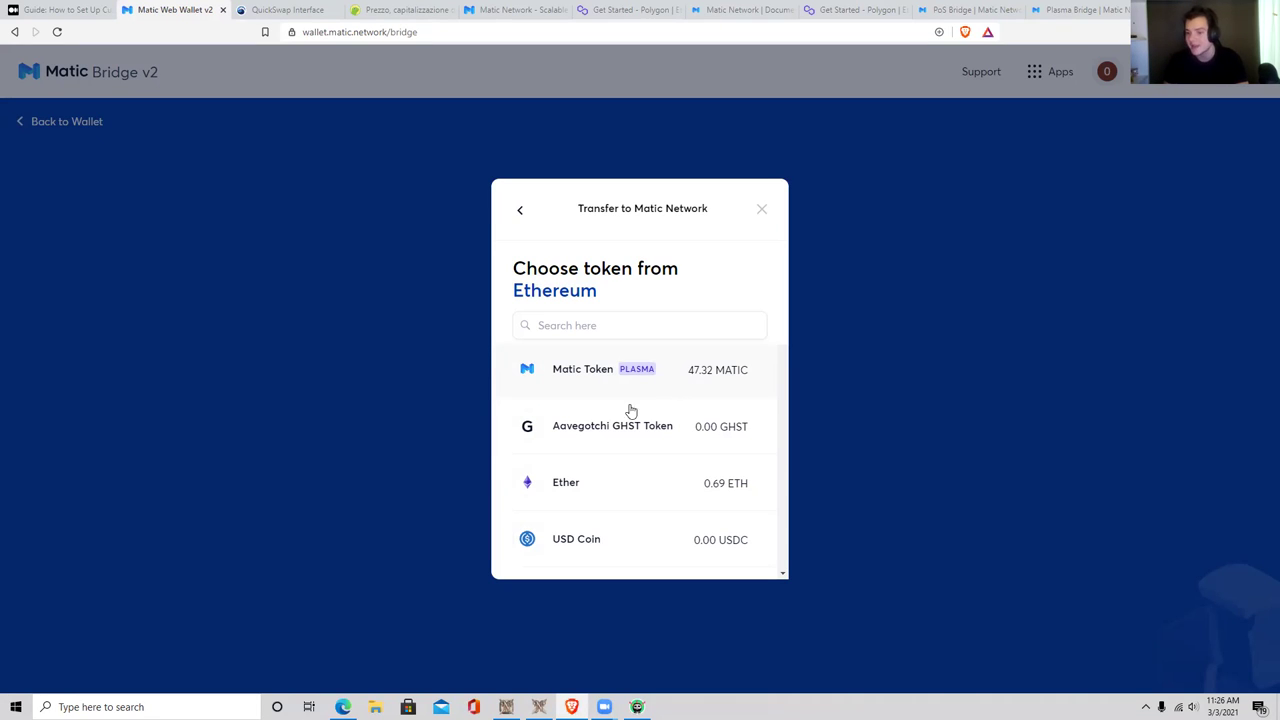
click(762, 209)
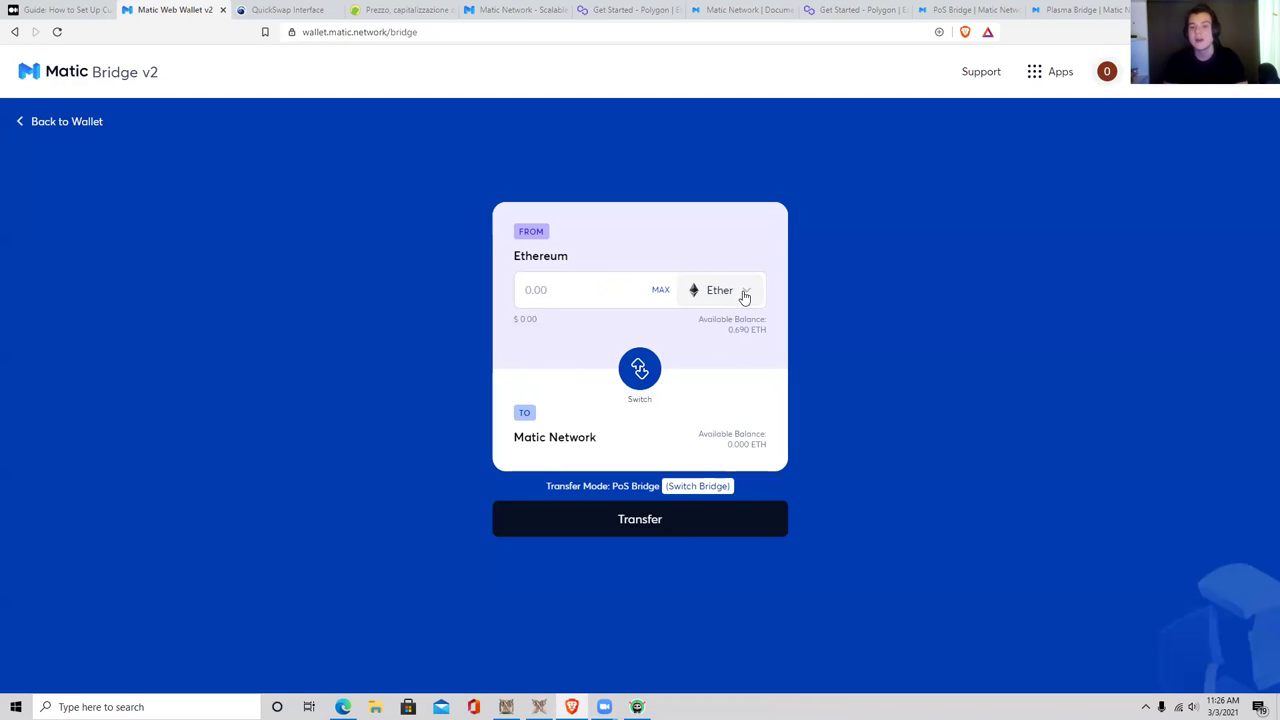
Step: Select Matic Token for the transfer from Ethereum to the Matic Network and enter an amount of 10
click(742, 294)
click(585, 370)
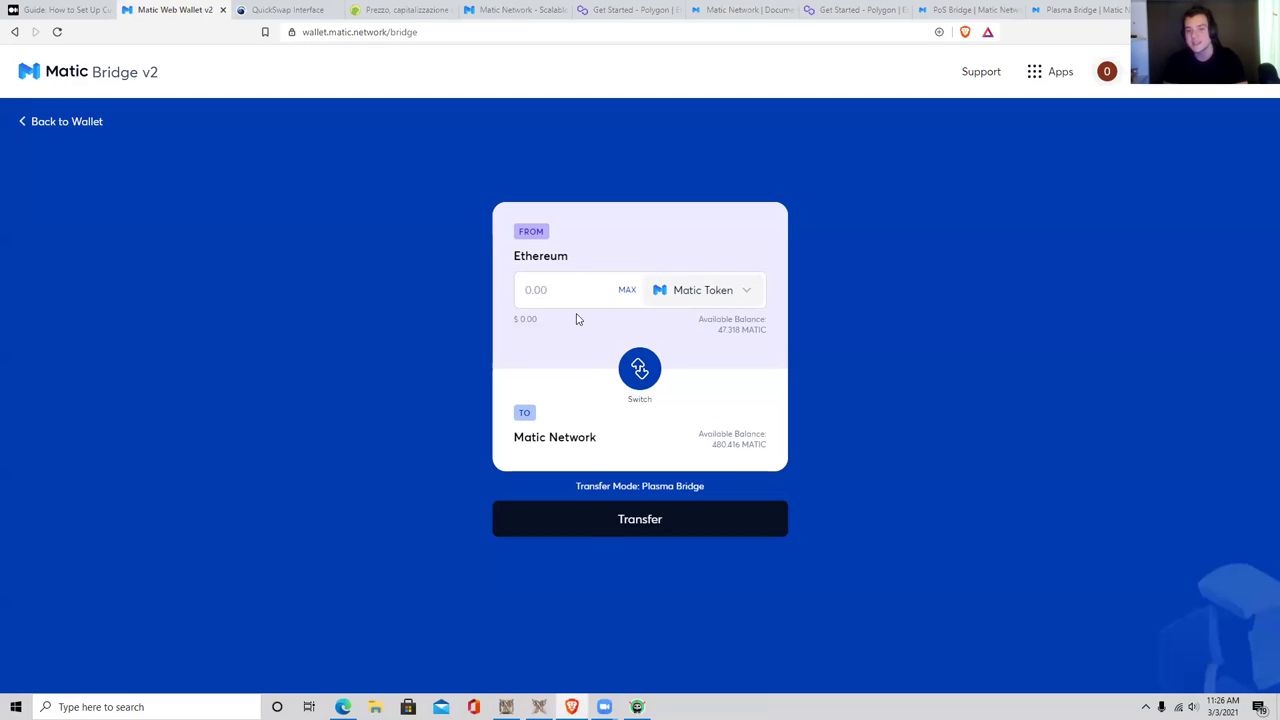
click(521, 290)
text(10)
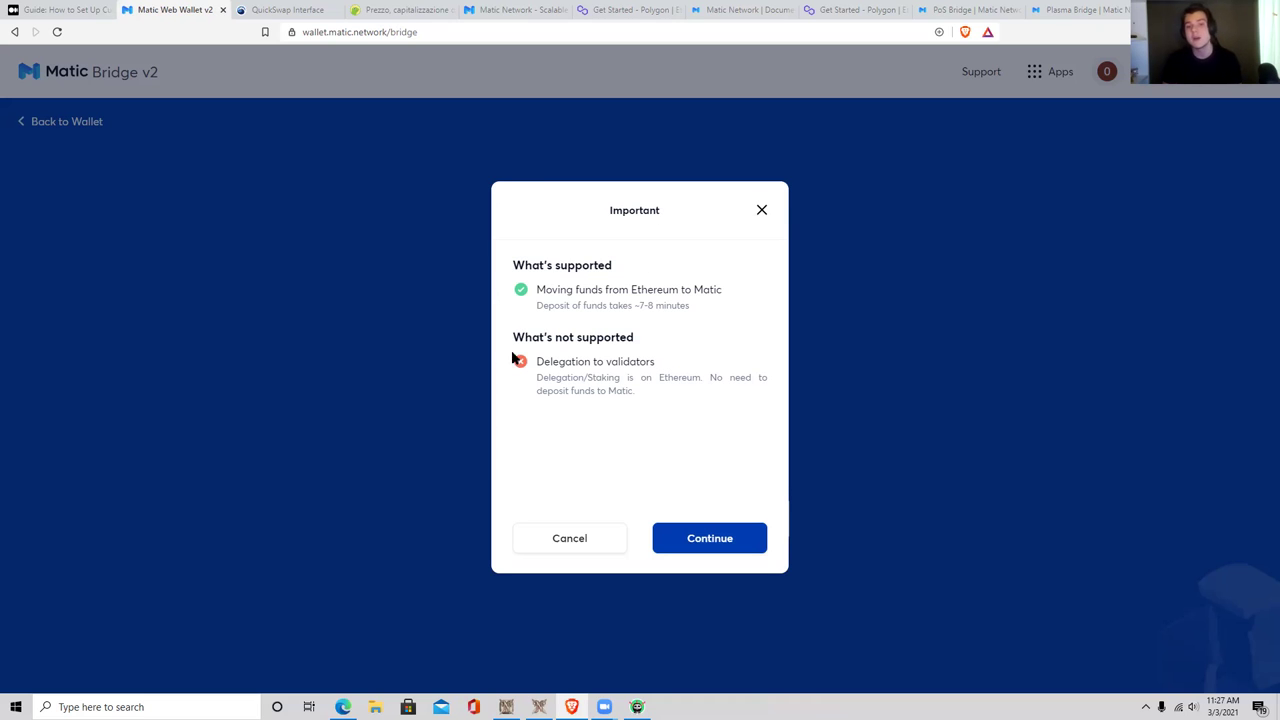
Step: Proceed with the 10 MATIC deposit through the Plasma Bridge up to the wallet's confirmation request
click(711, 543)
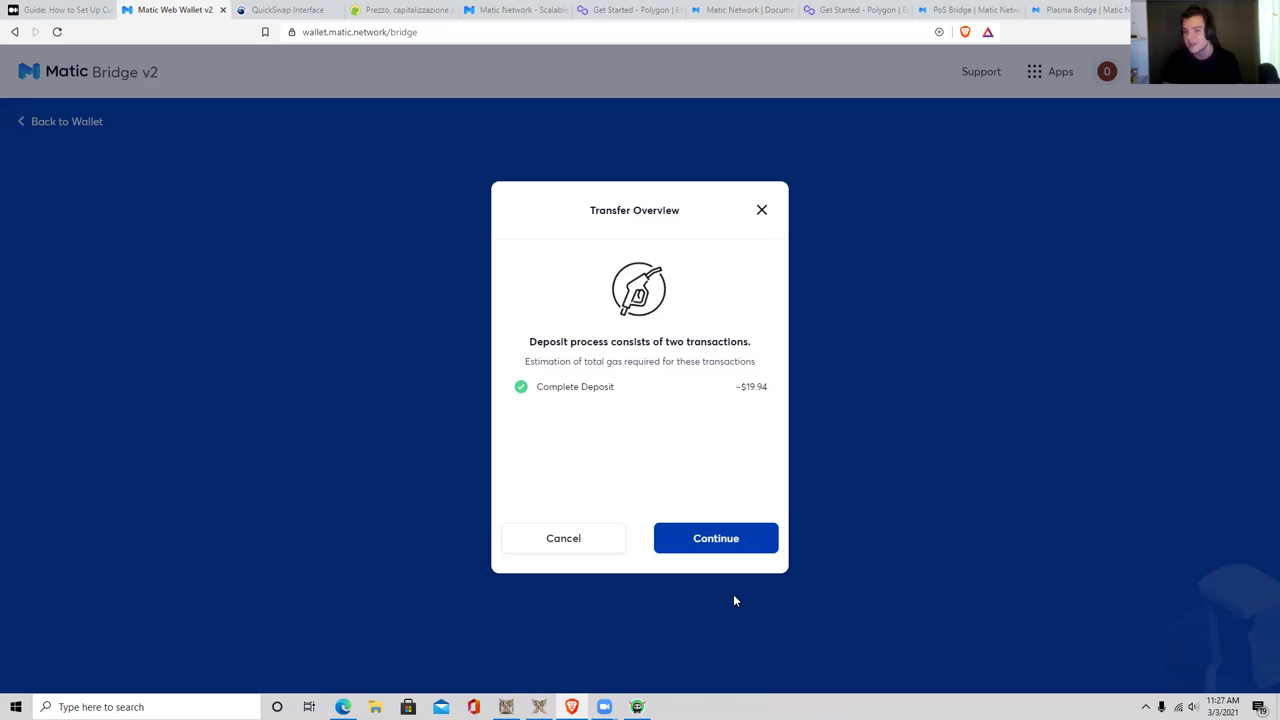
click(724, 543)
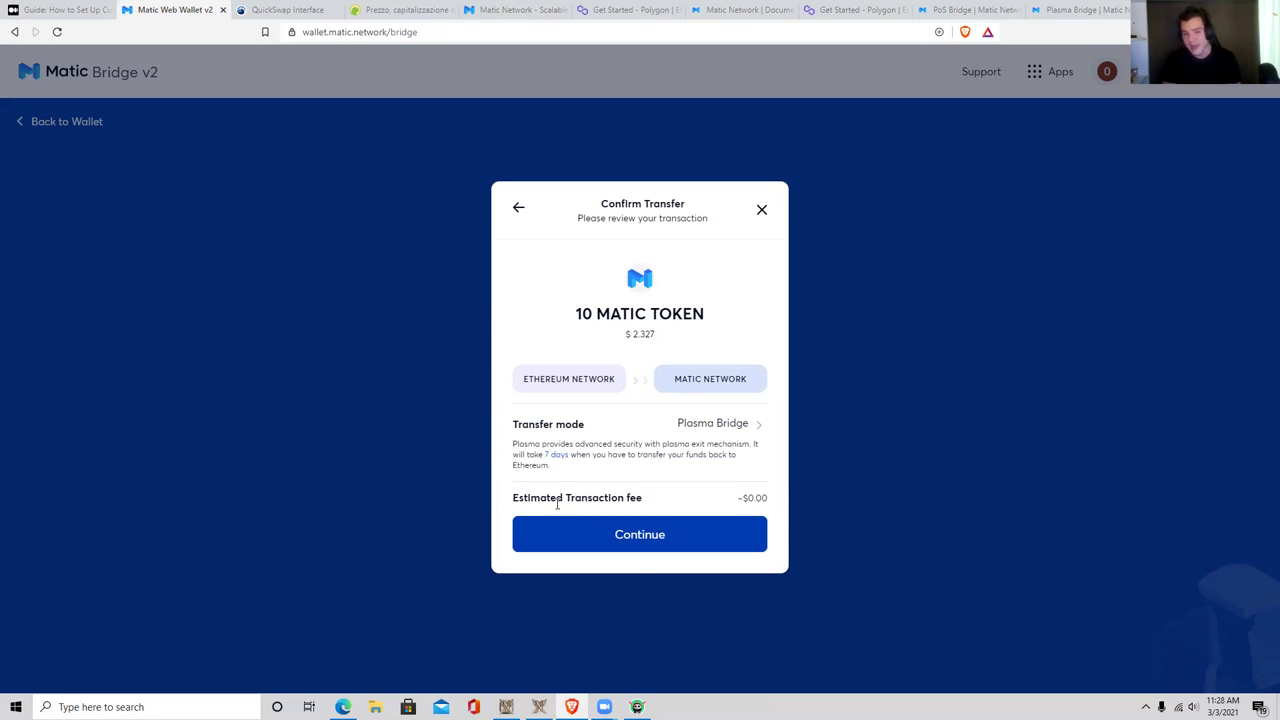
click(674, 538)
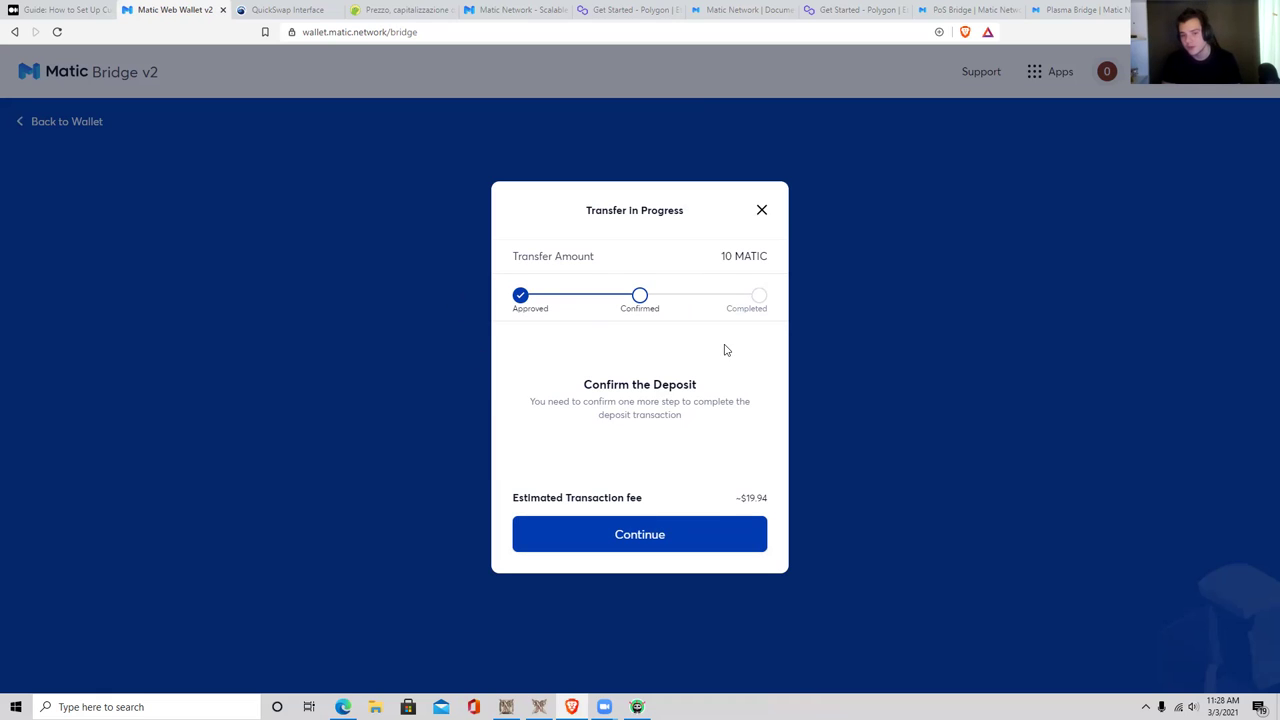
click(650, 540)
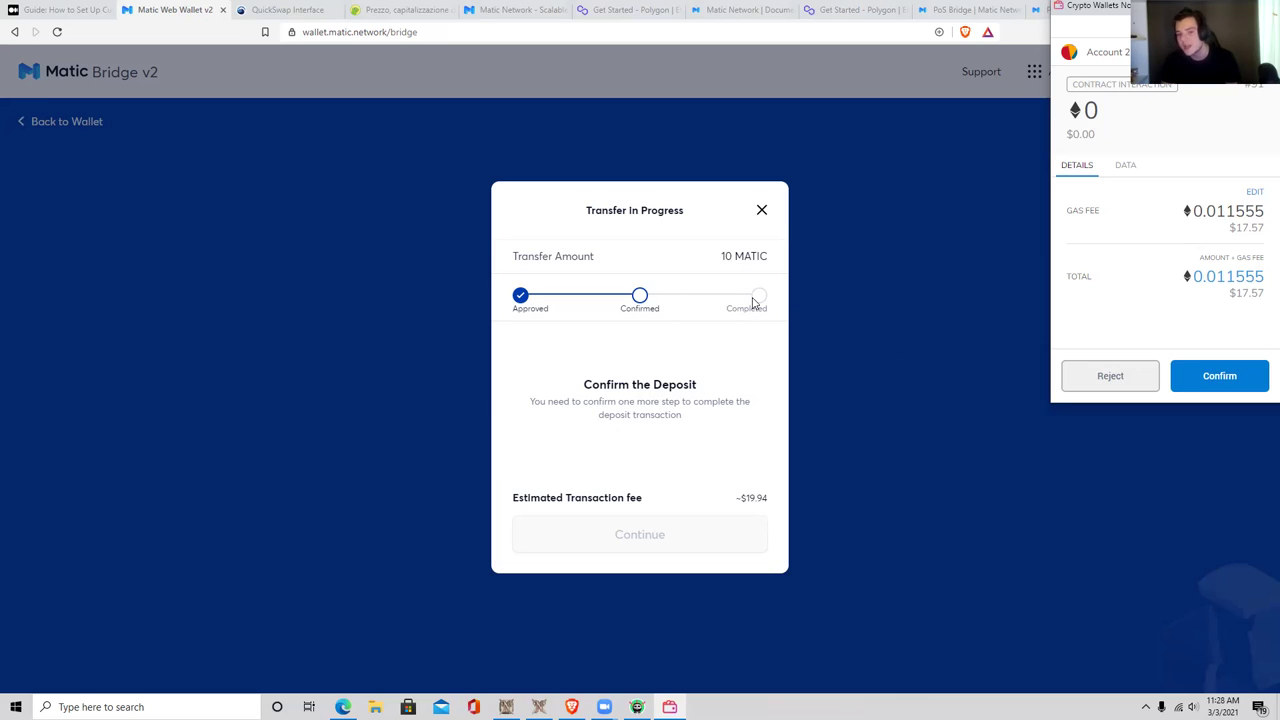
Step: Reject the deposit transaction and leave the bridge for the wallet overview
click(1131, 380)
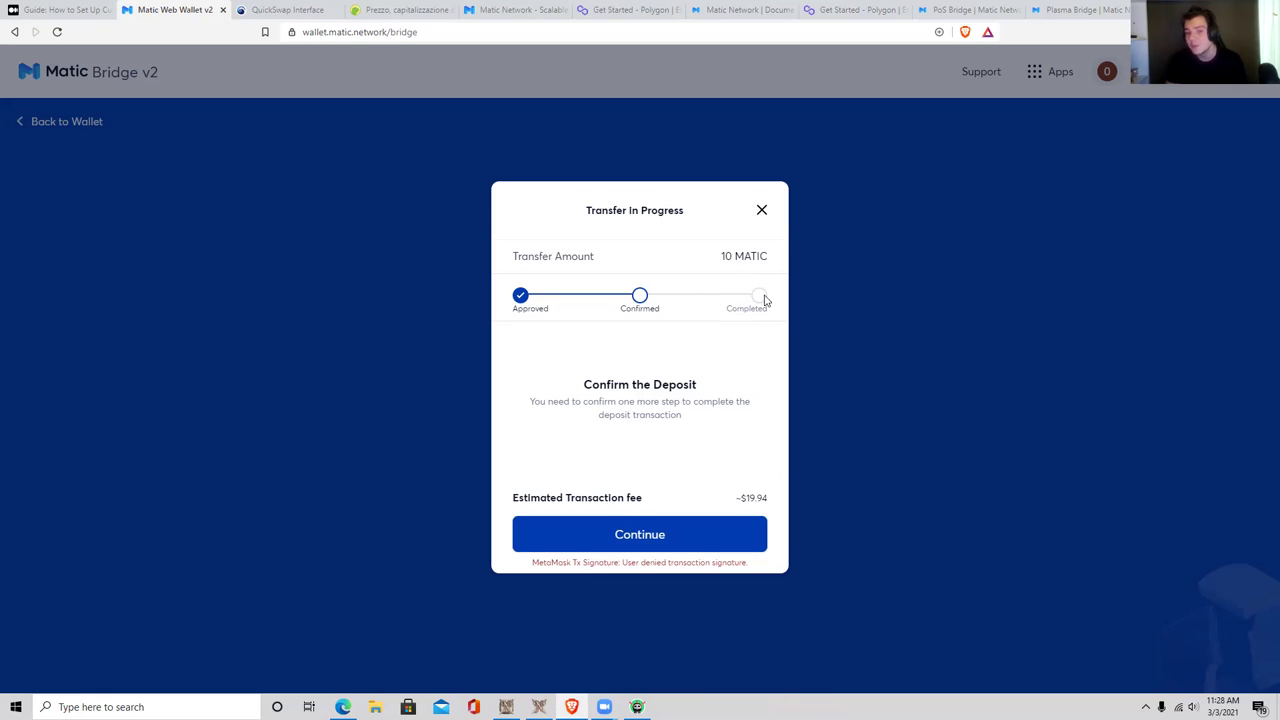
double_click(732, 307)
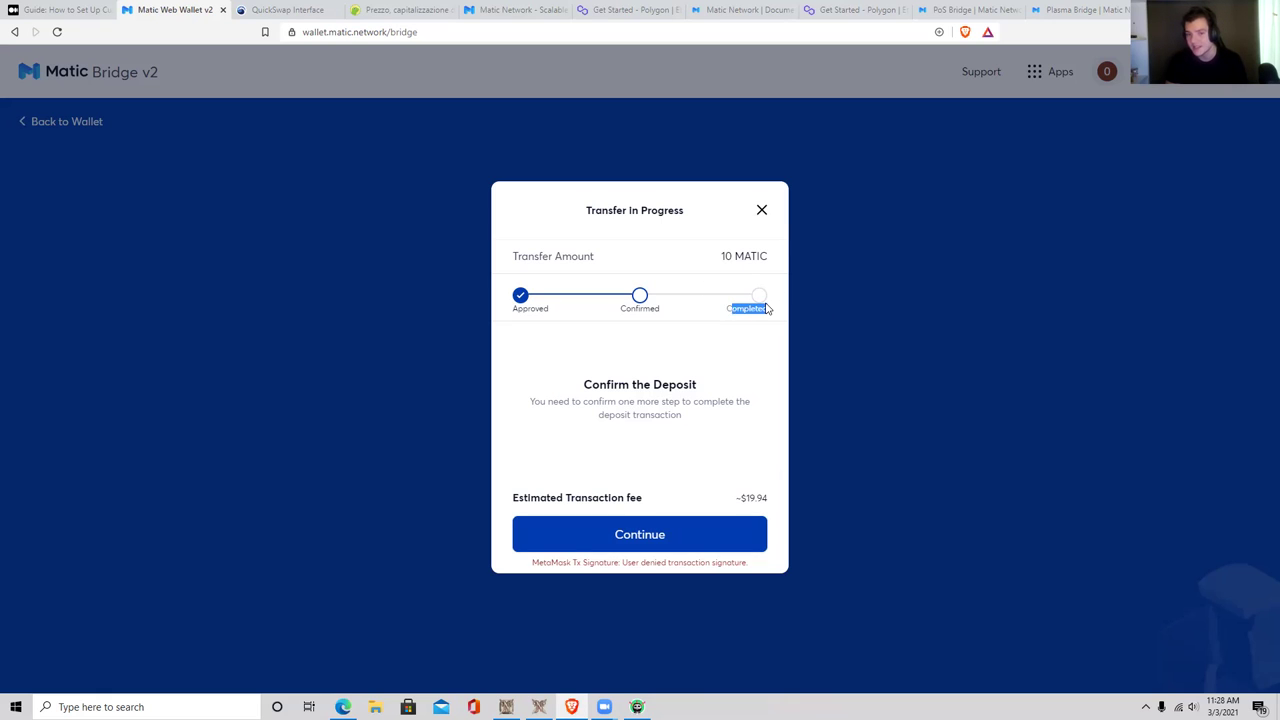
click(762, 212)
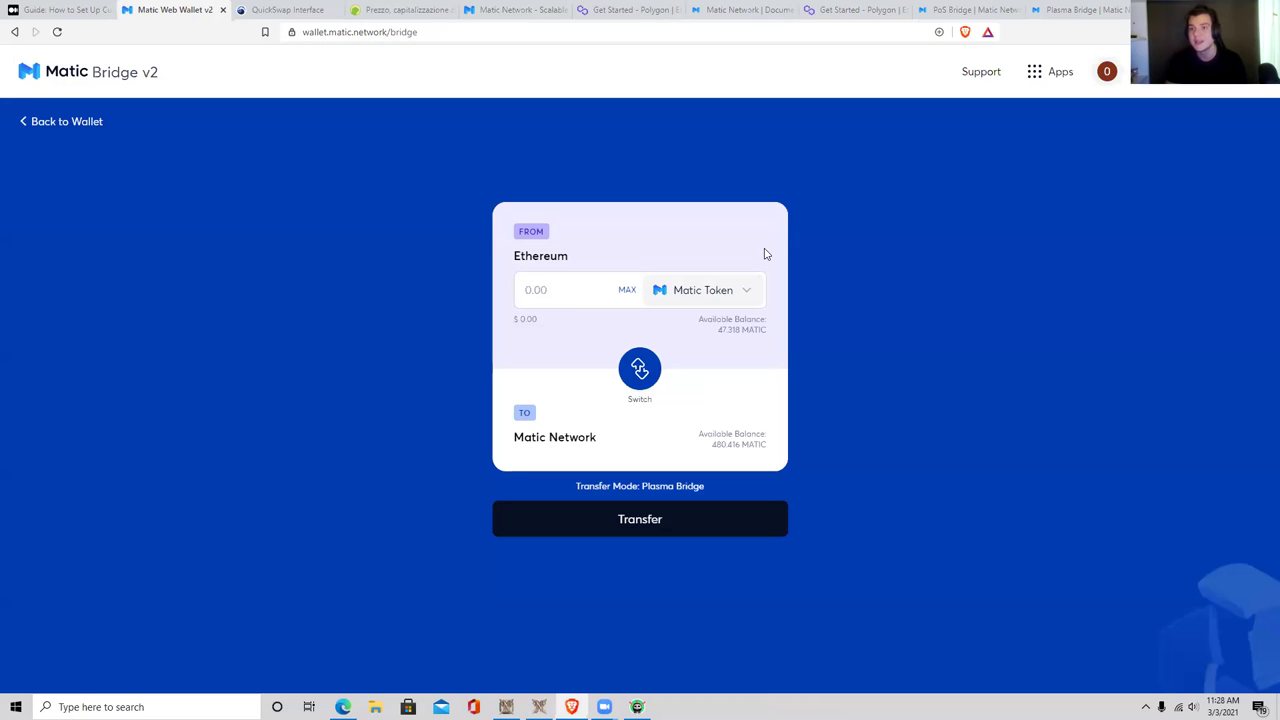
click(44, 121)
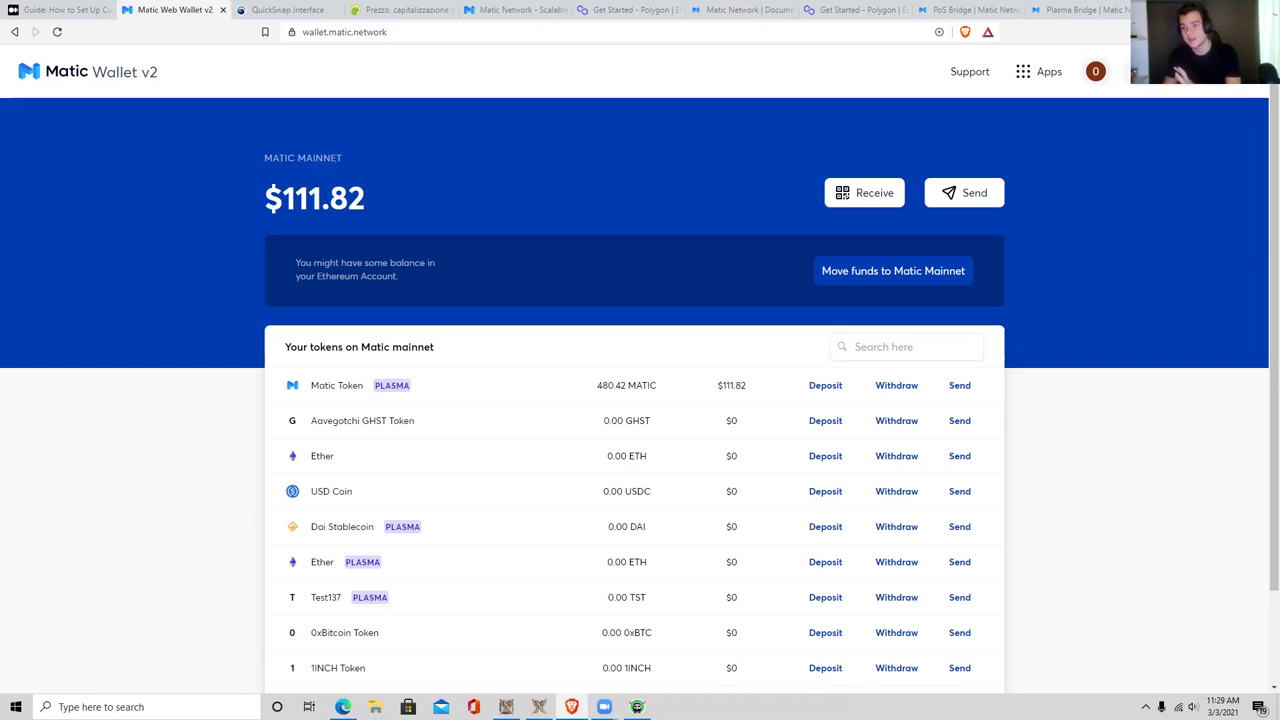
Step: Switch the browser crypto wallet from the Main Ethereum Network to Matic Mainnet and check the account's MATIC balance
click(1190, 32)
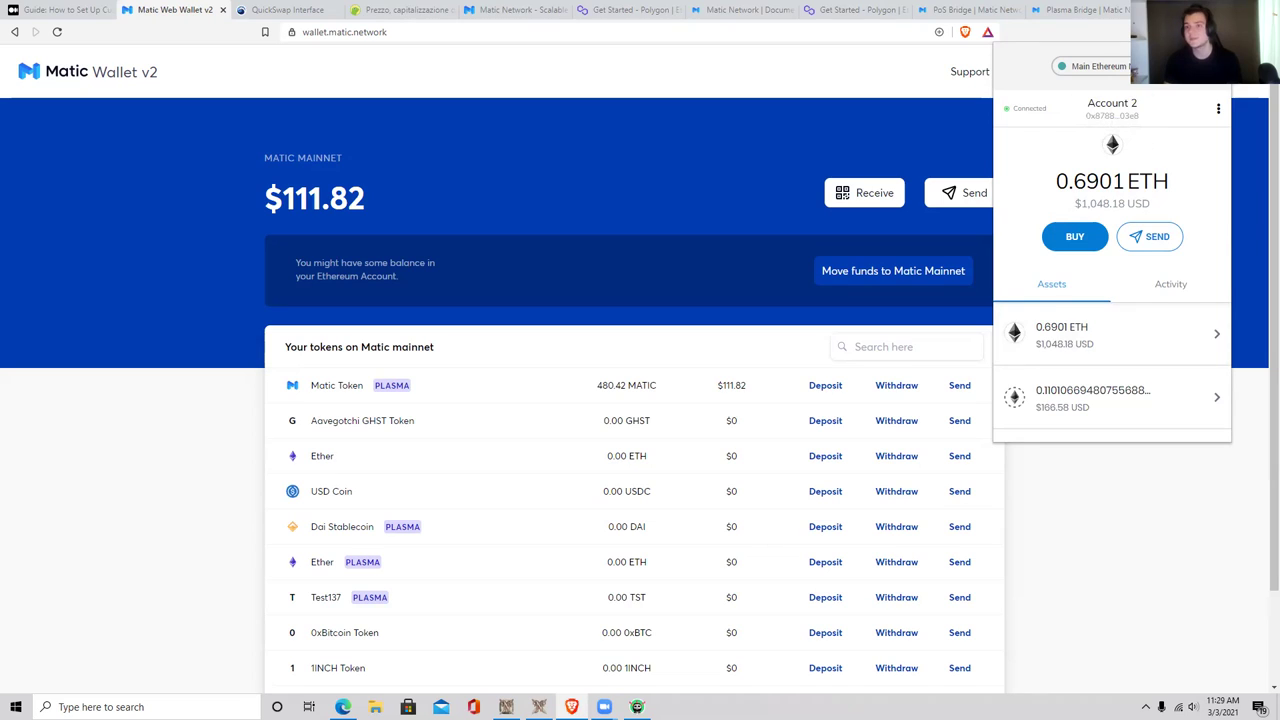
click(1095, 66)
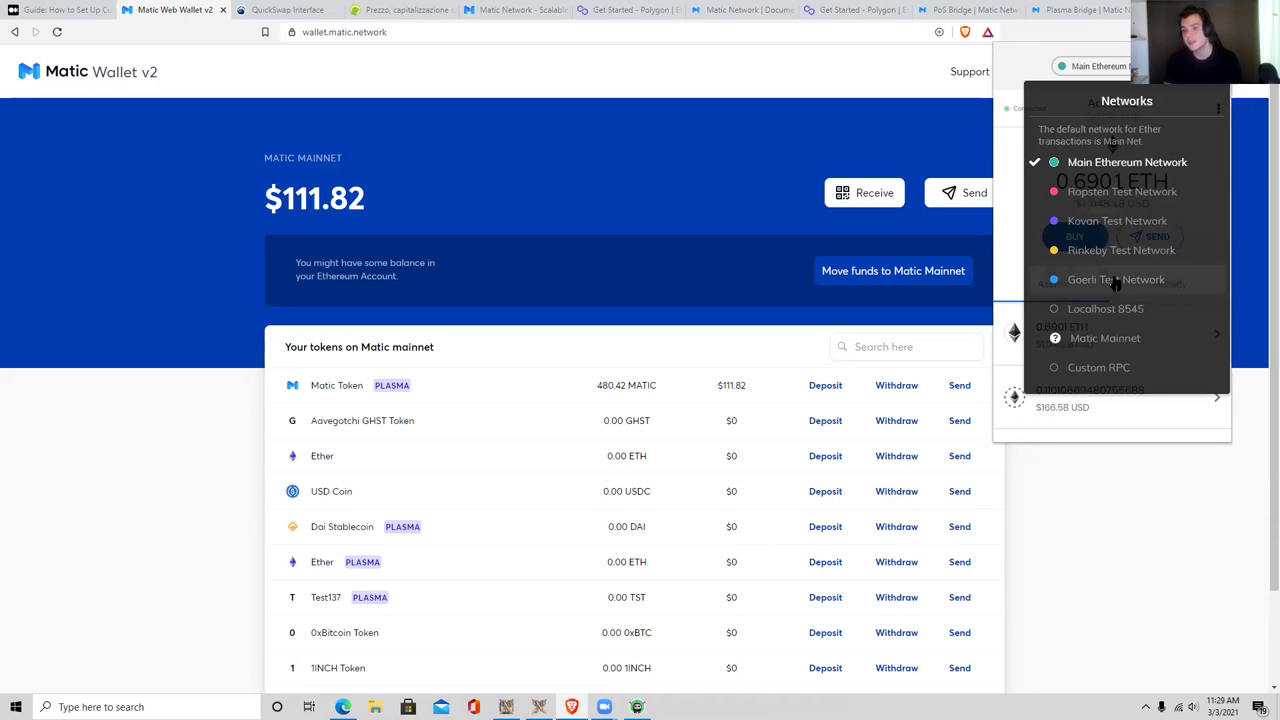
click(1077, 340)
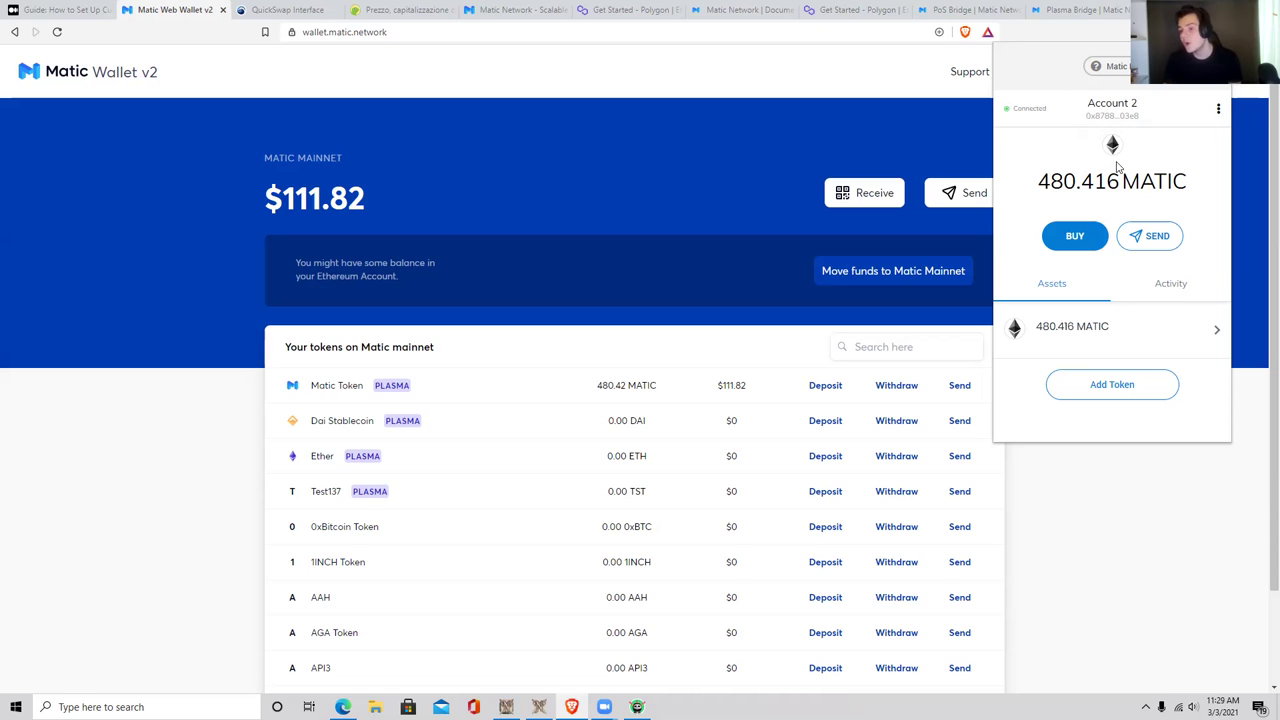
drag(1041, 181, 1193, 182)
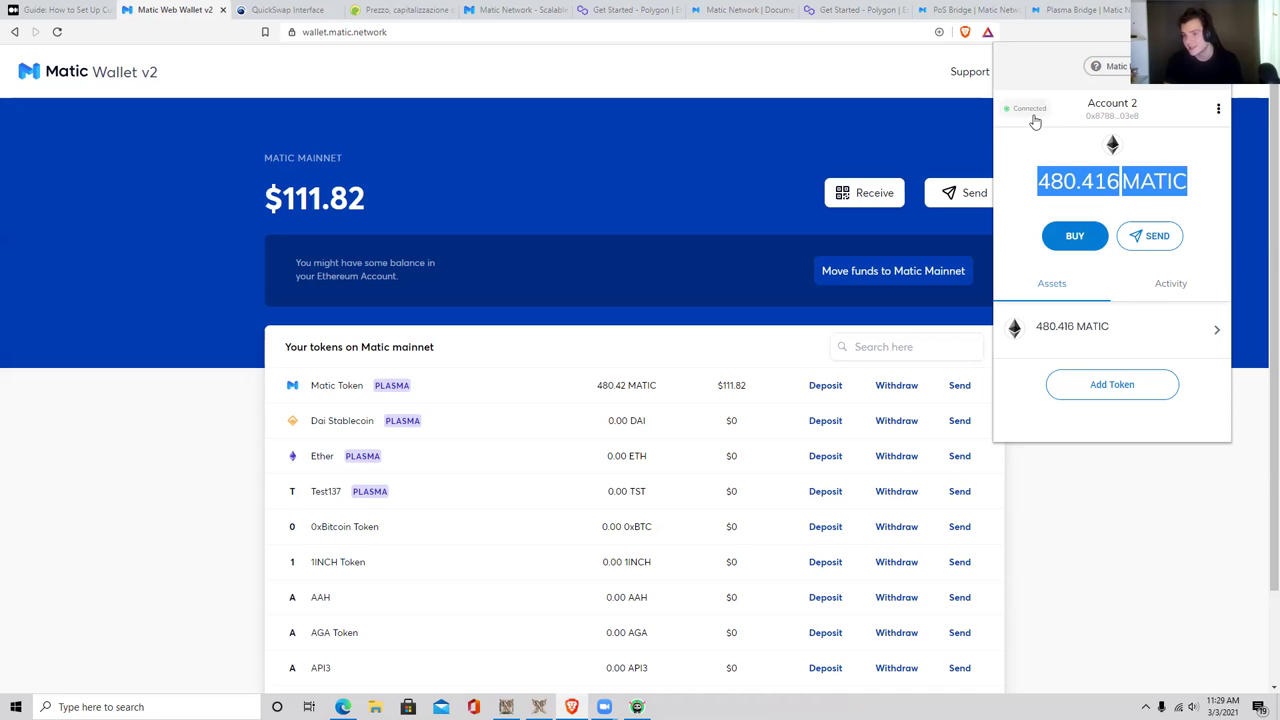
click(189, 498)
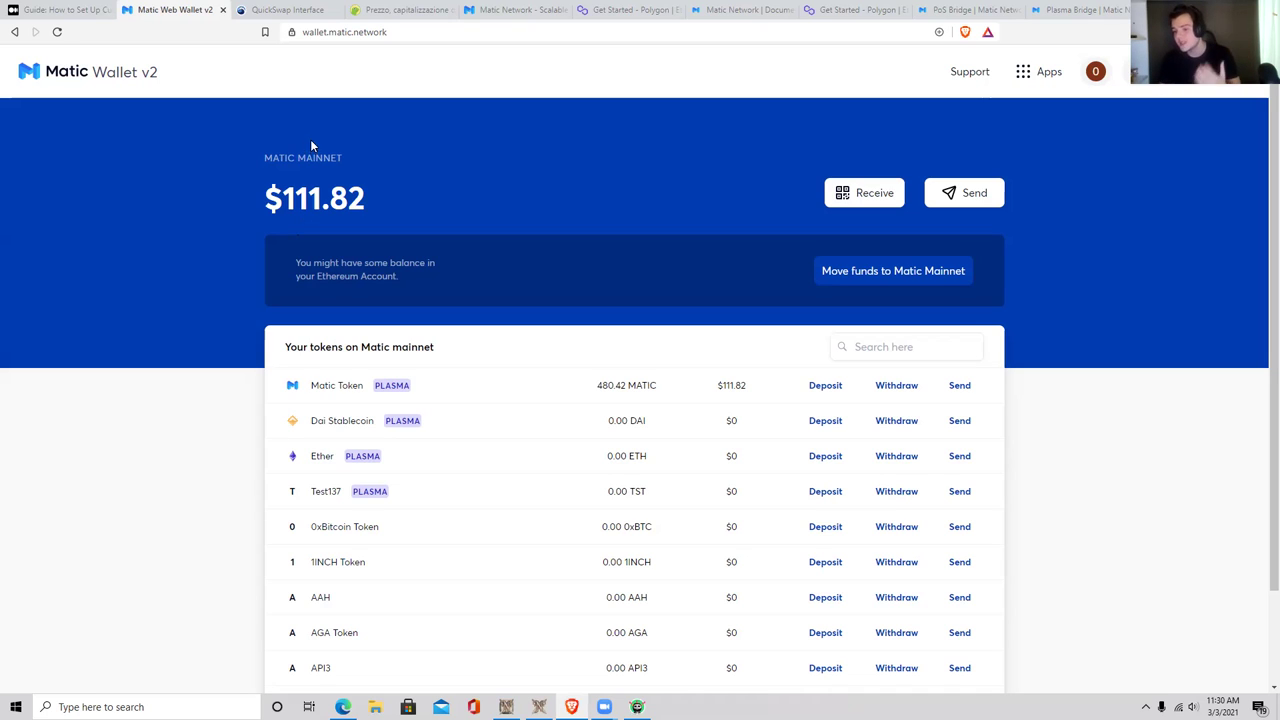
Step: Search CoinGecko for "quick" and open the official quickswap.exchange site from the Quickswap (QUICK) page
click(307, 11)
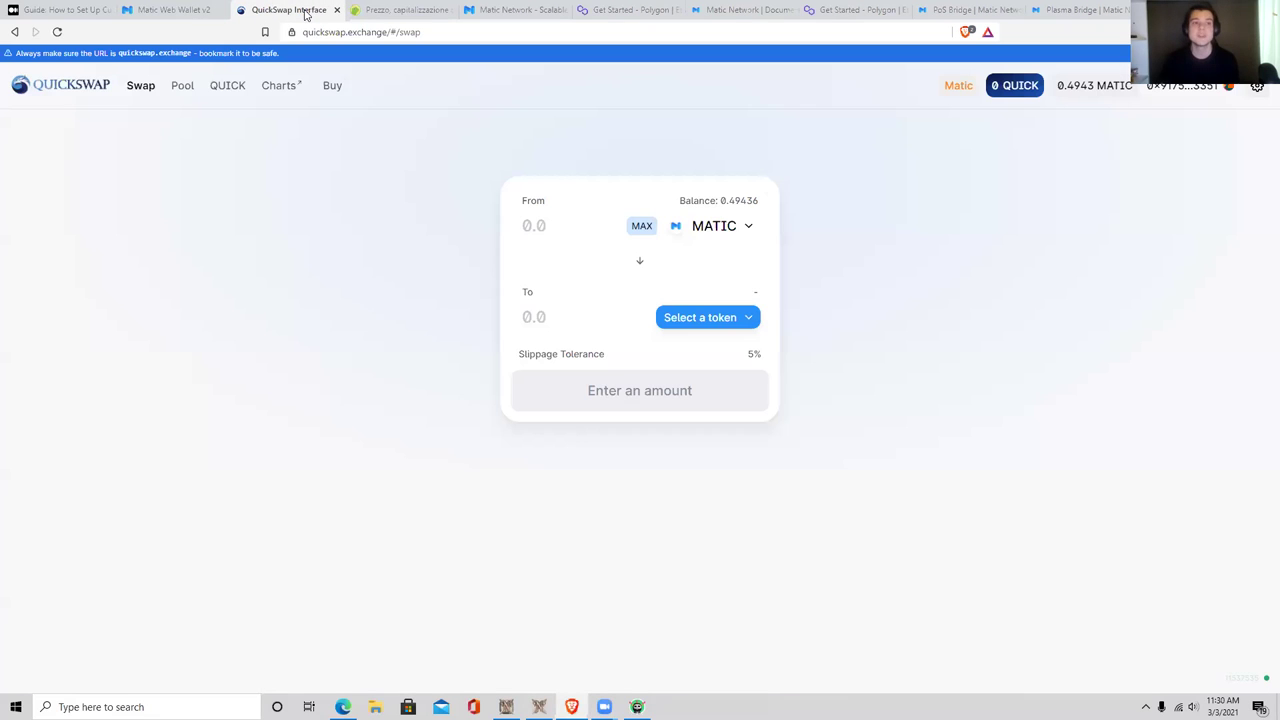
click(395, 10)
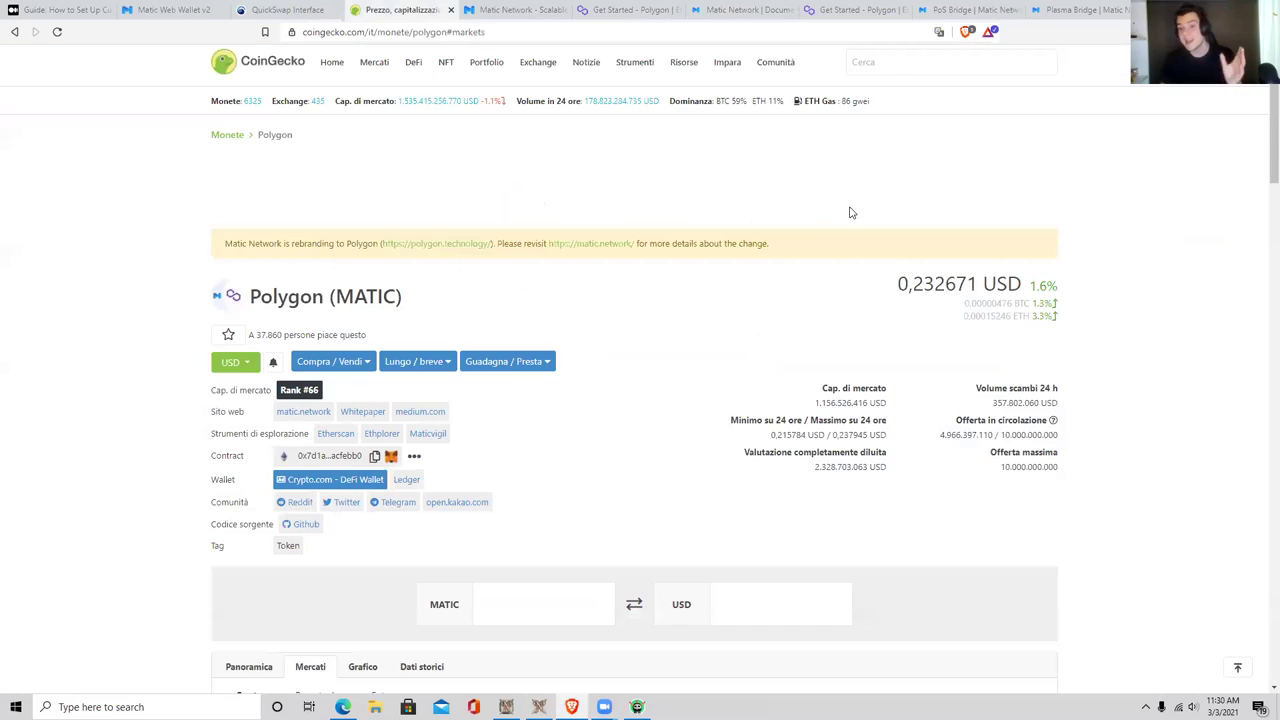
click(897, 131)
text(quick)
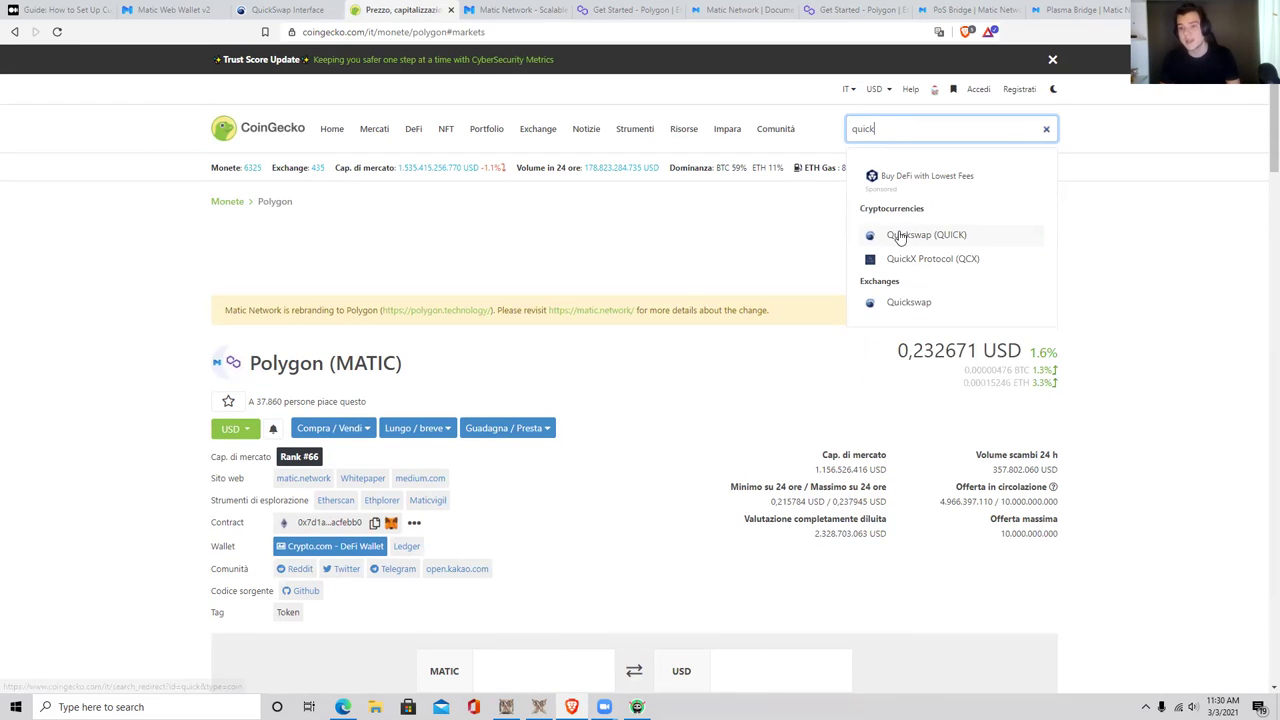
click(912, 240)
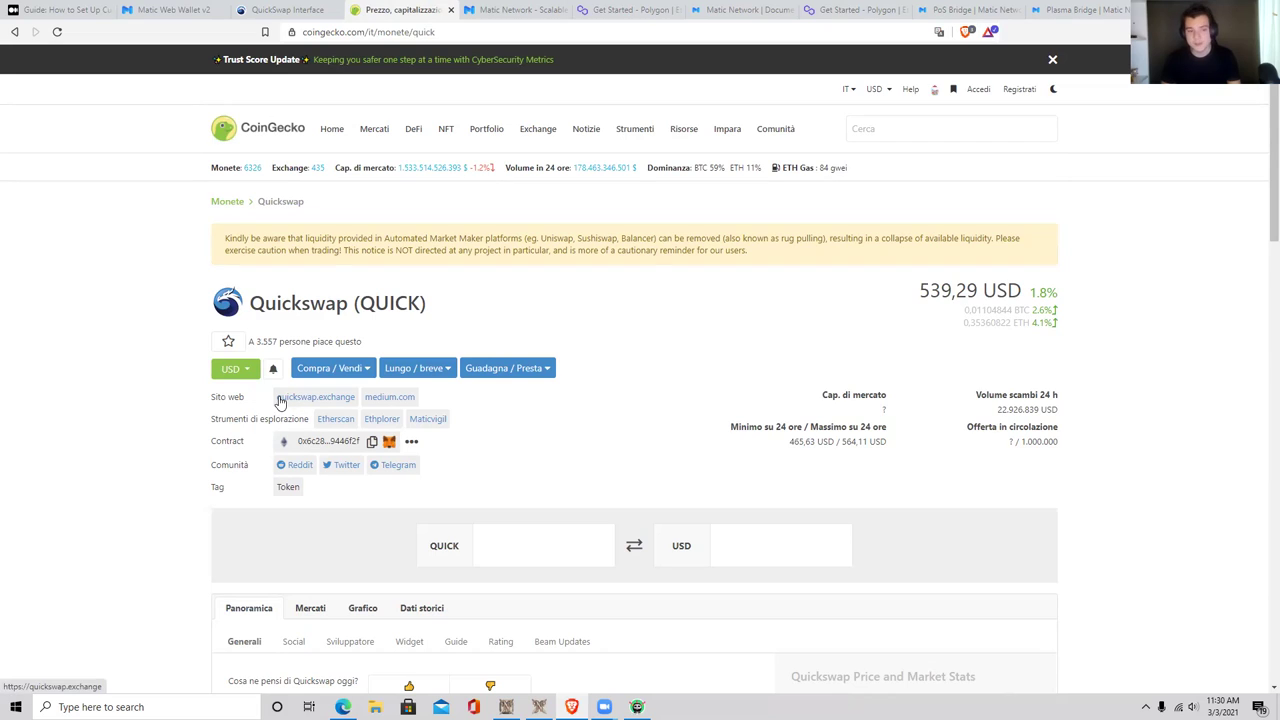
click(326, 404)
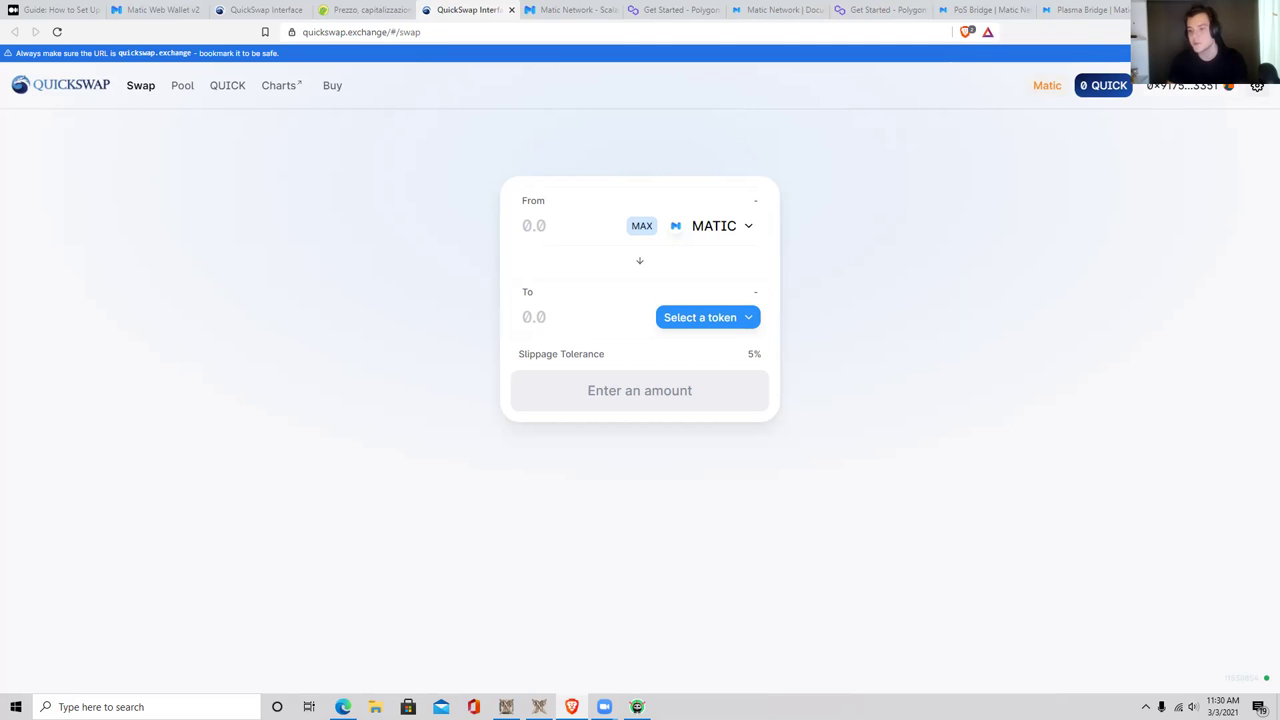
Step: Check the connected network and account details on QuickSwap, and switch the connection to Account 2
drag(1033, 86, 1064, 91)
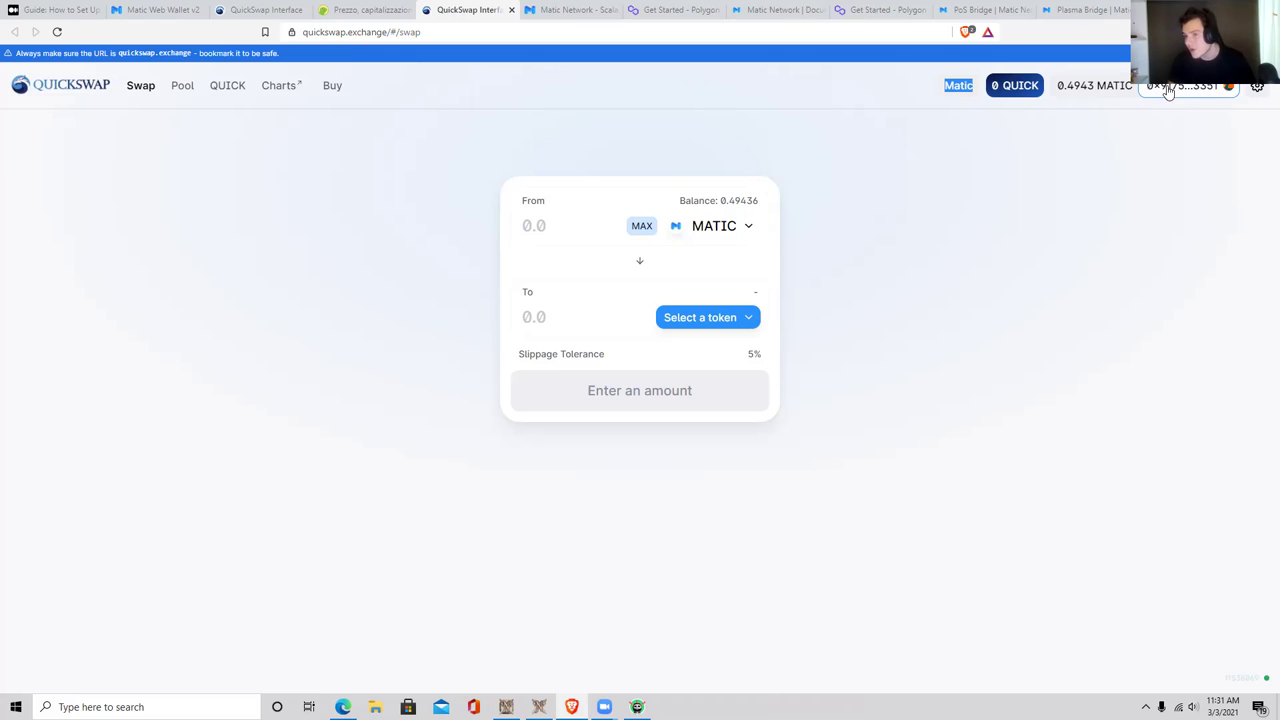
click(1225, 87)
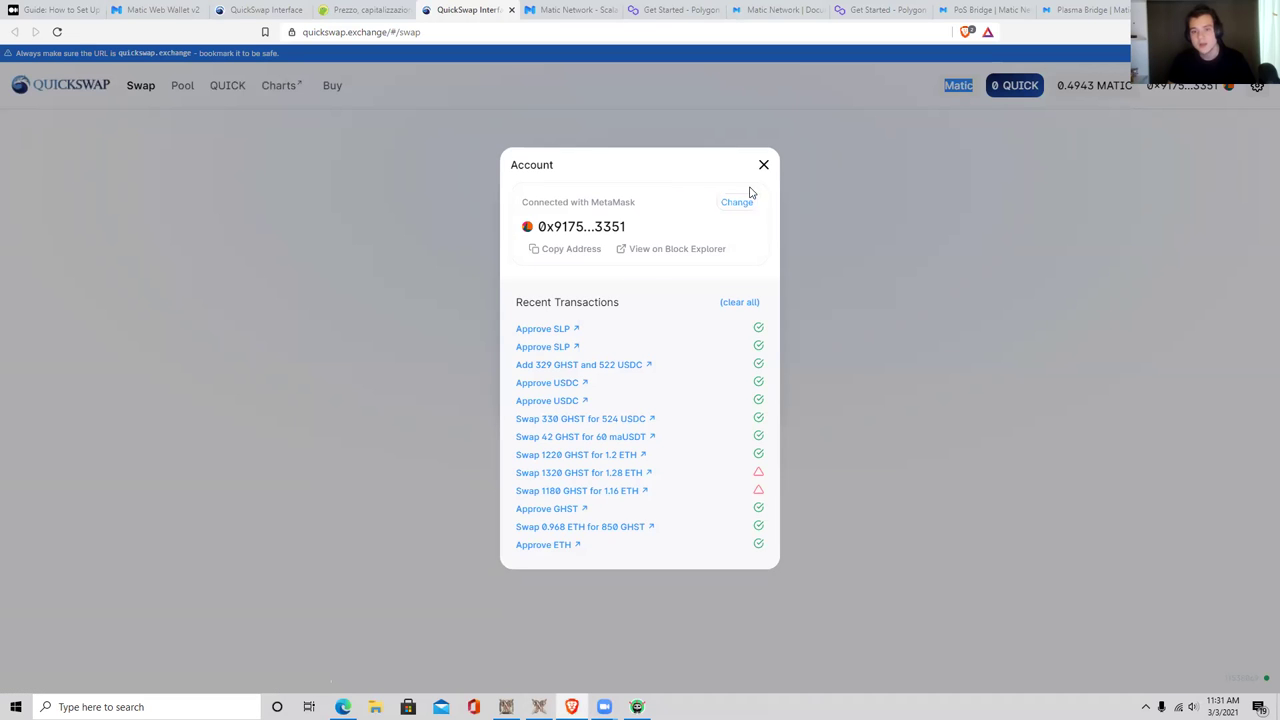
click(950, 88)
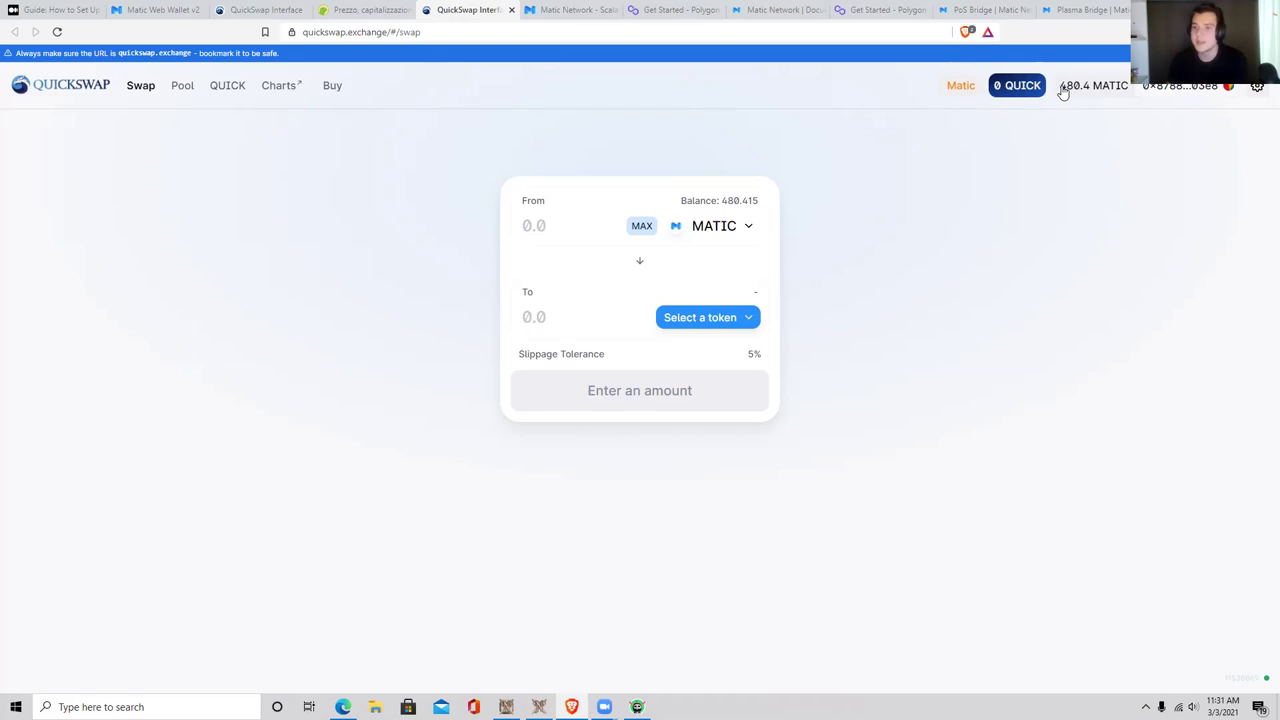
Step: Choose GHST as the token to receive for MATIC and set the amount to receive to 1
drag(1067, 88, 1098, 104)
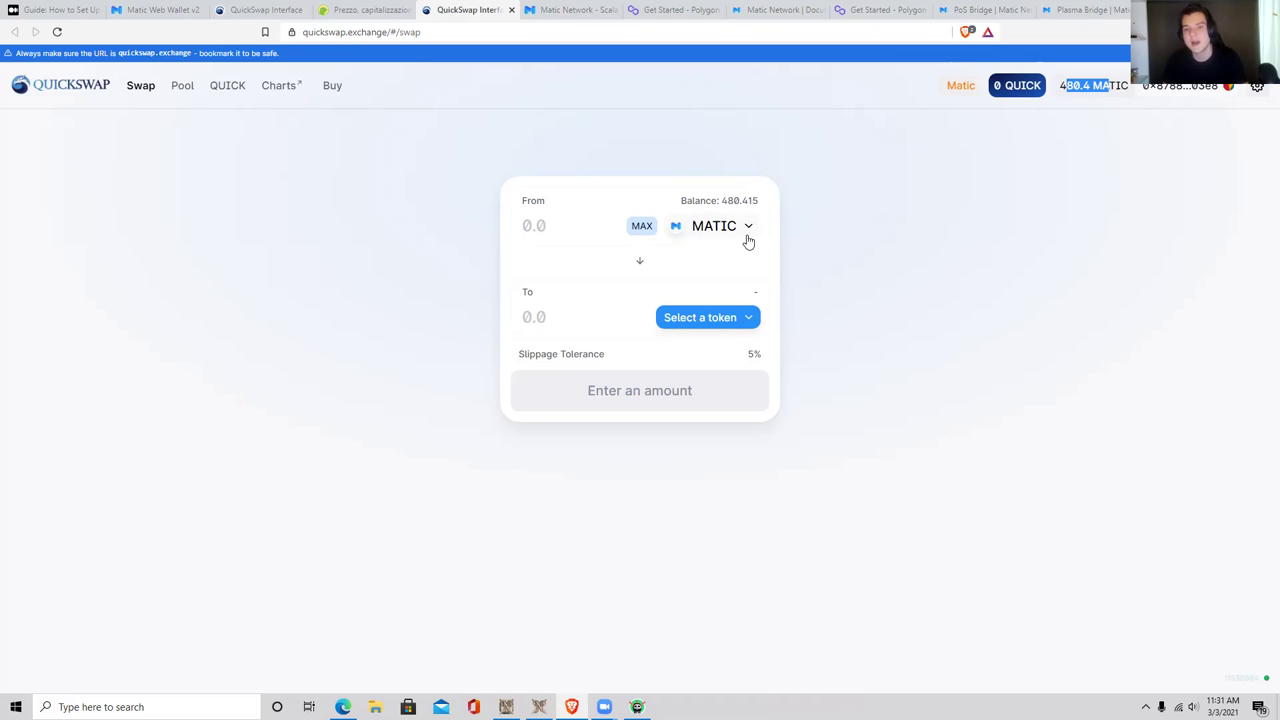
click(738, 319)
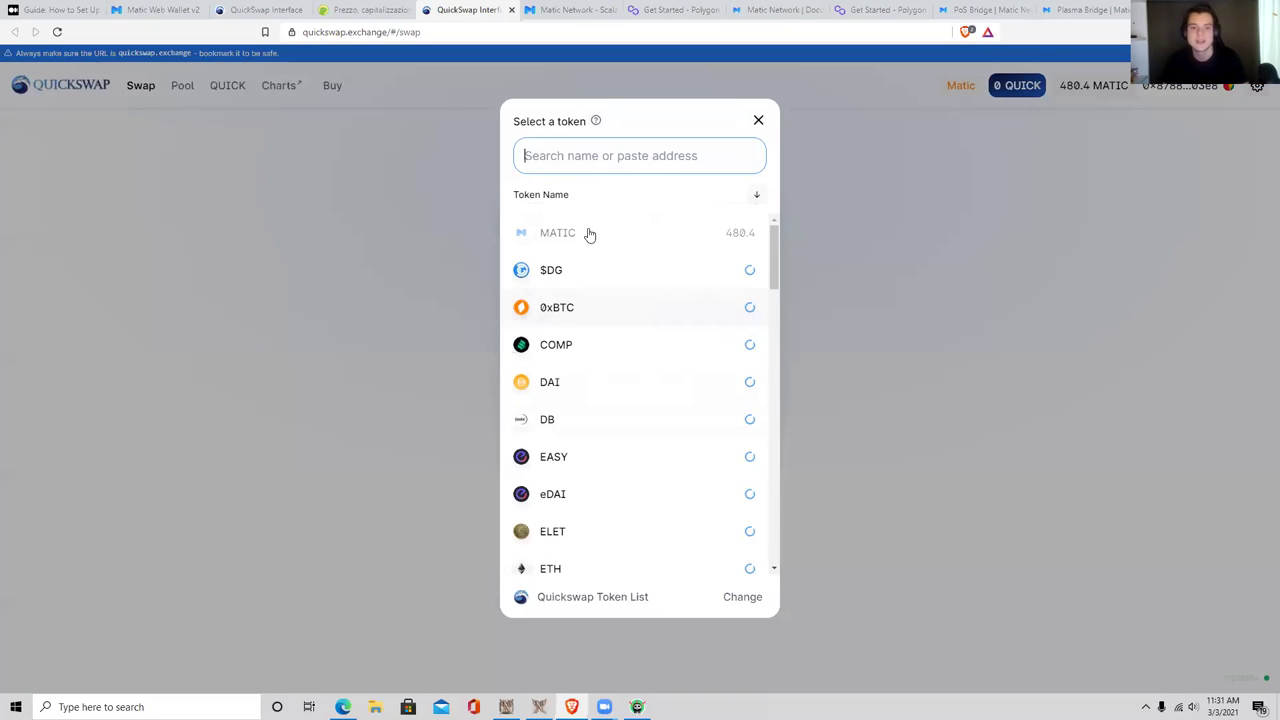
click(757, 121)
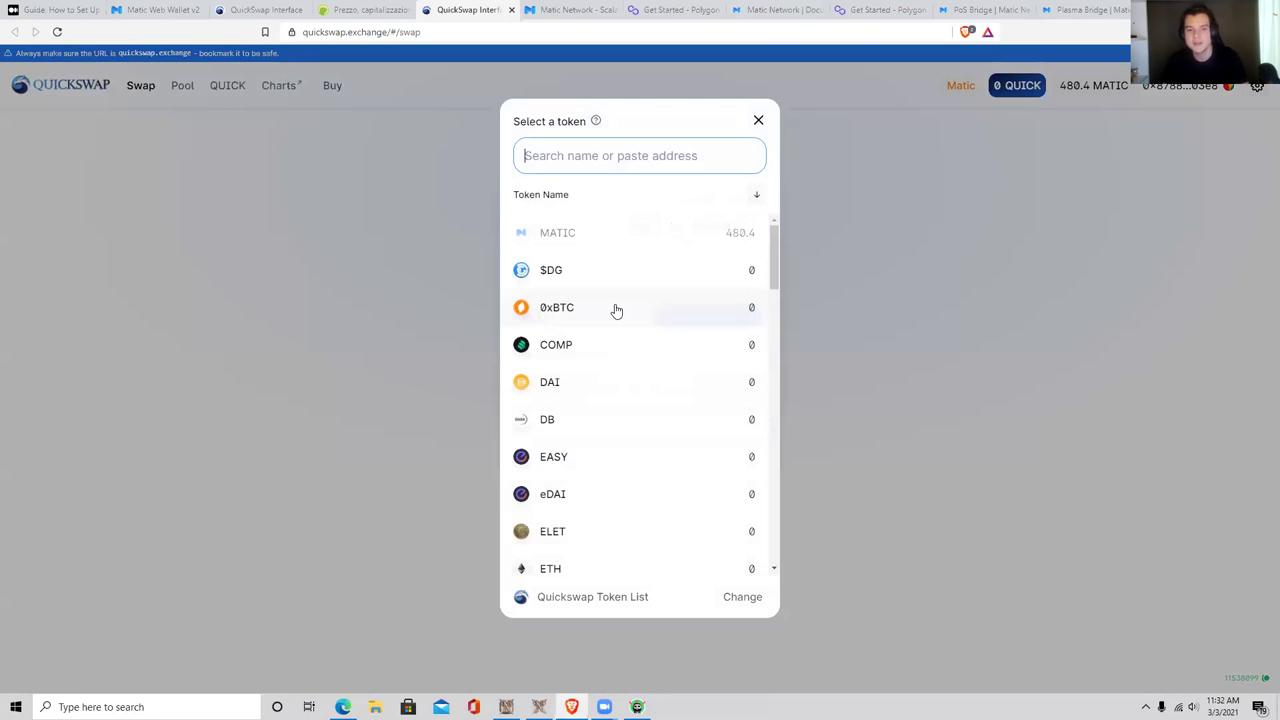
scroll(616, 310, down, 10)
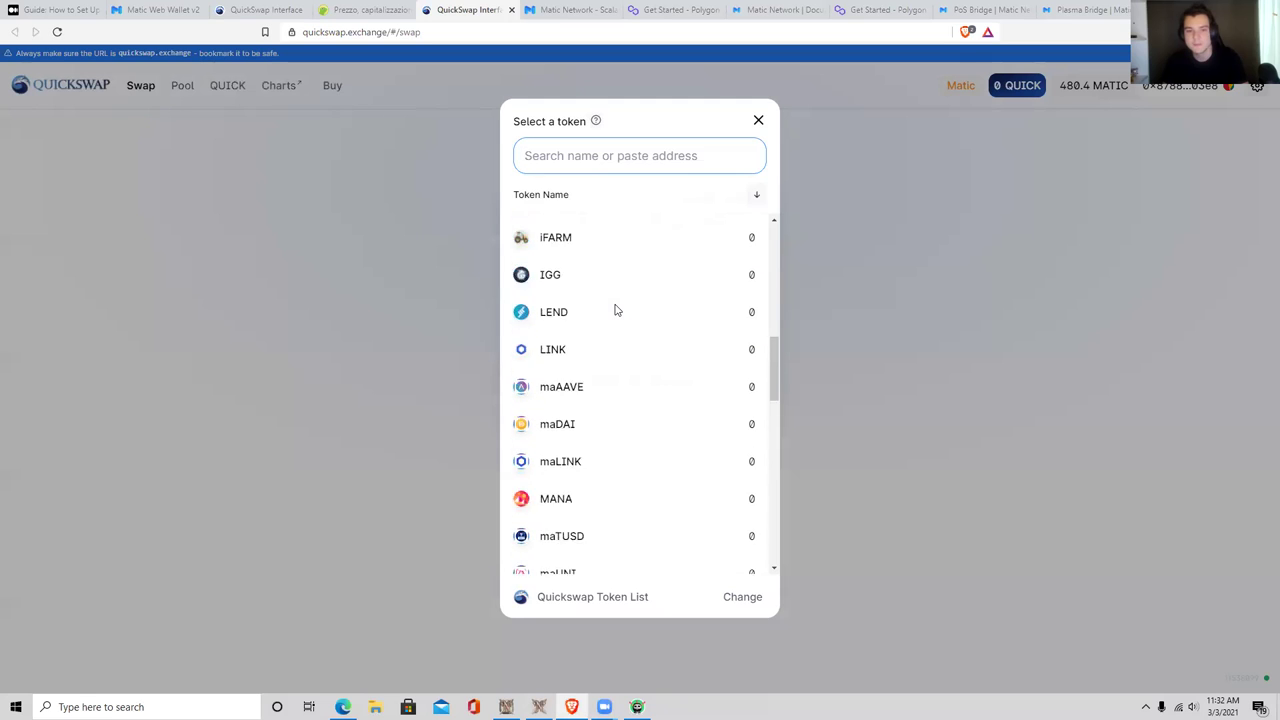
scroll(615, 309, up, 8)
scroll(609, 309, down, 5)
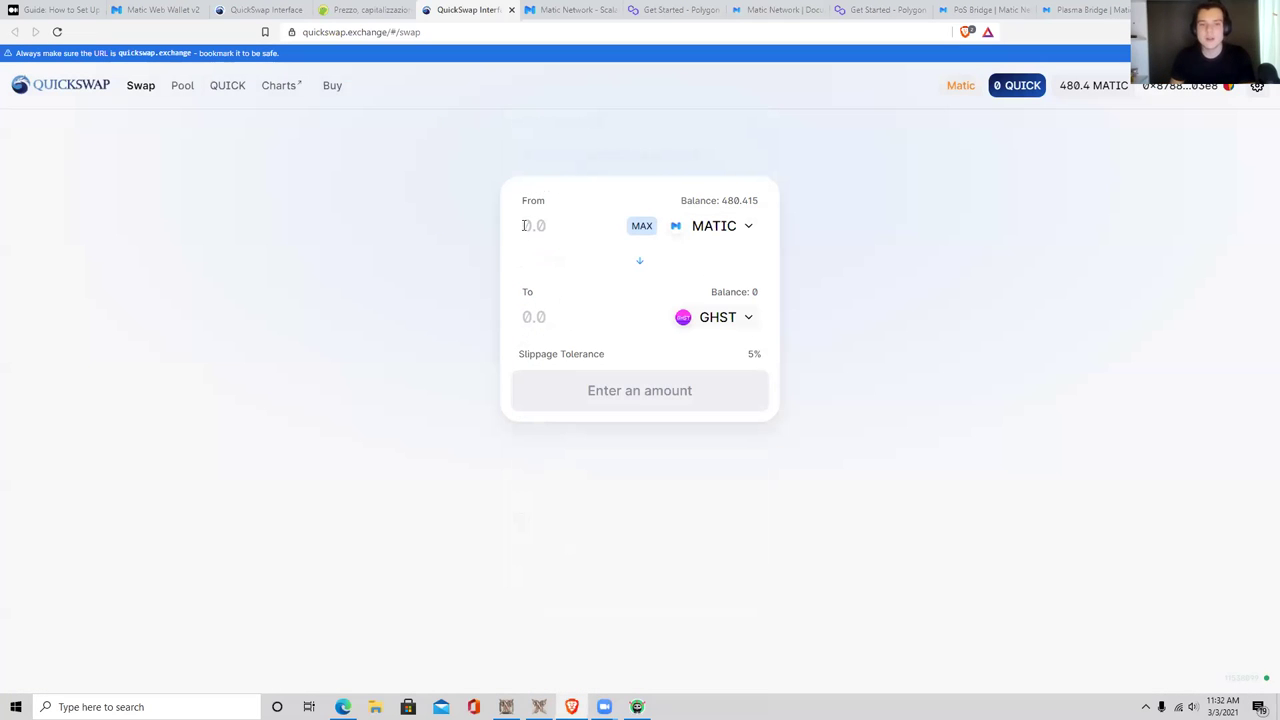
click(528, 326)
text(1)
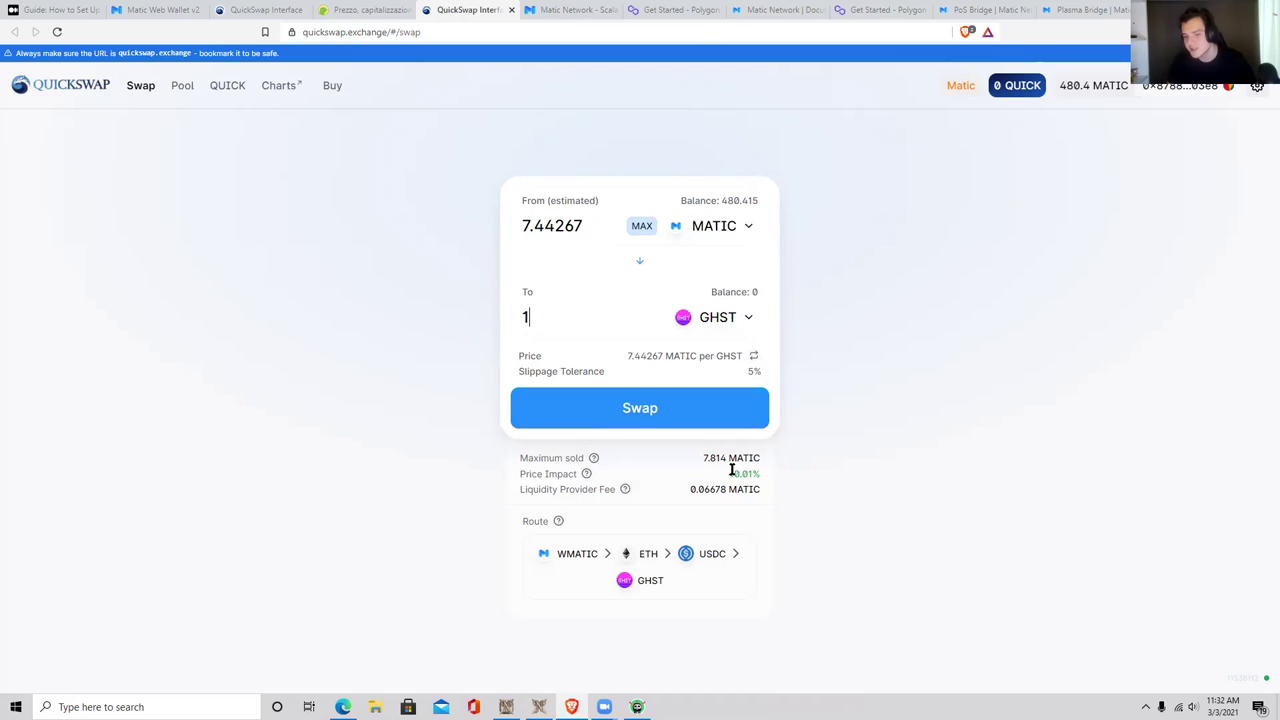
Step: Review the swap's price impact and check the slippage tolerance in the transaction settings
triple_click(769, 473)
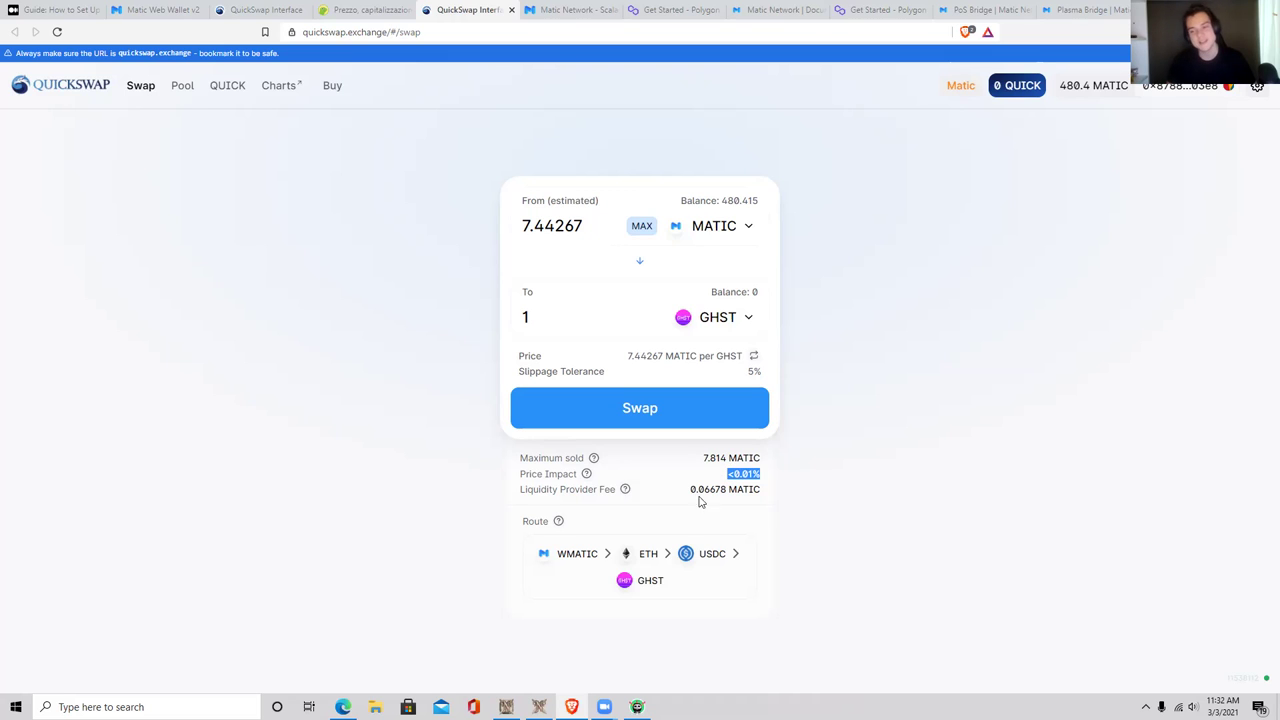
click(1256, 90)
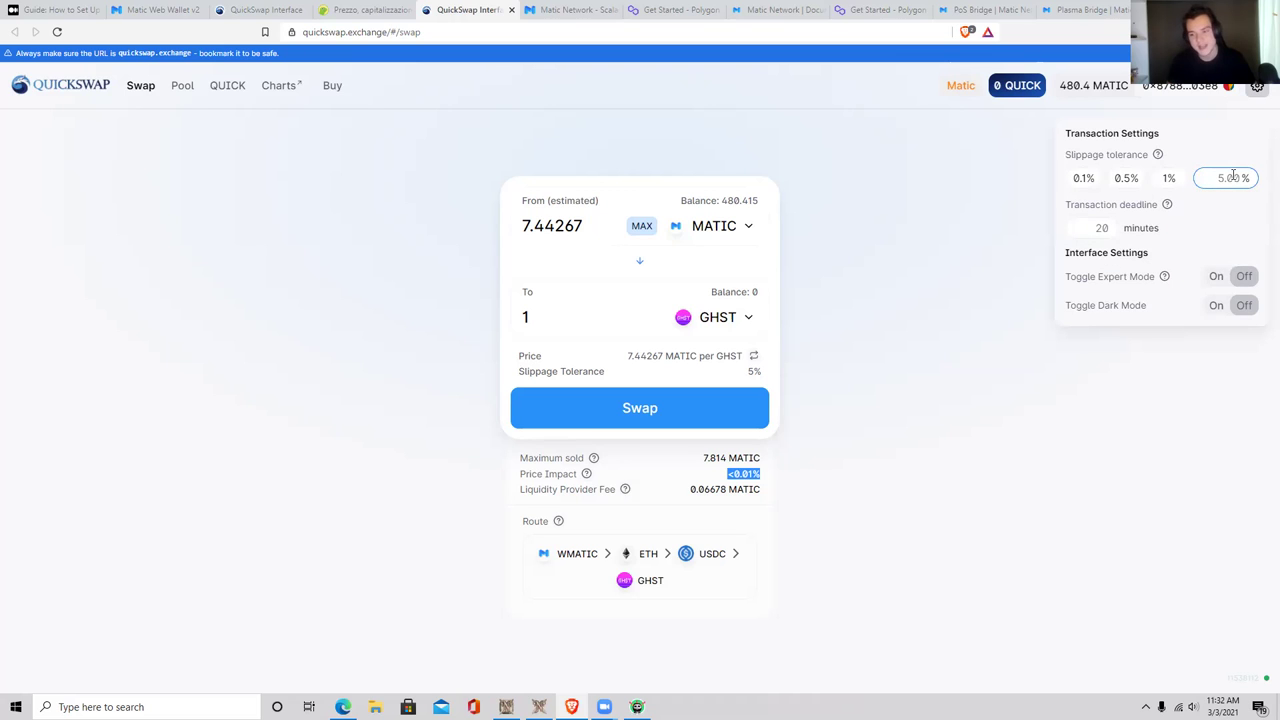
click(1256, 90)
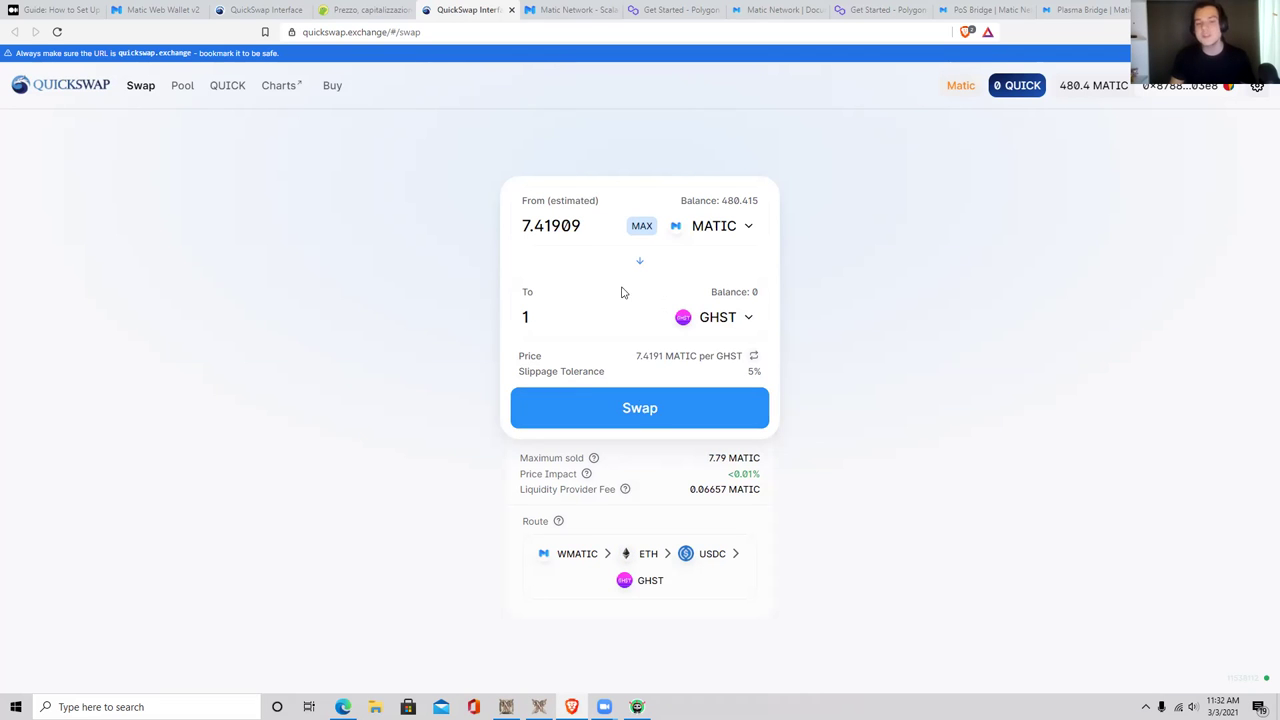
Step: Submit the swap of MATIC for 1 GHST and approve the transaction in the wallet
click(625, 408)
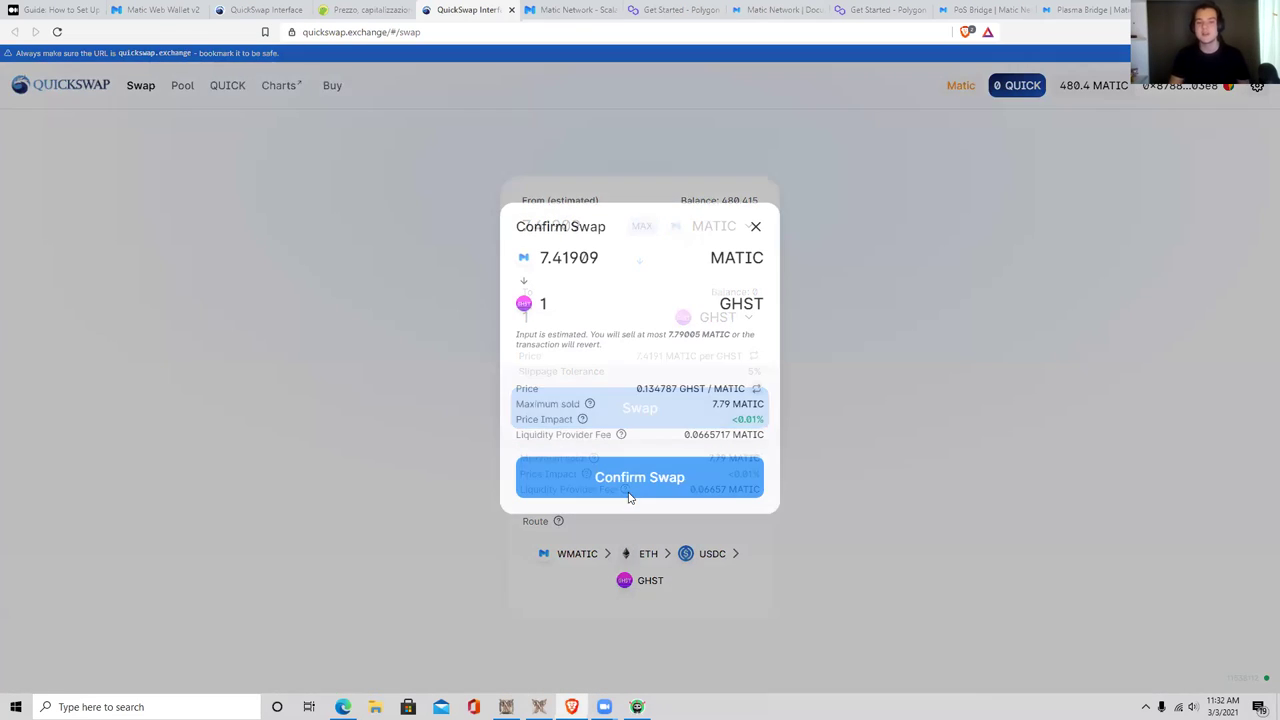
click(644, 478)
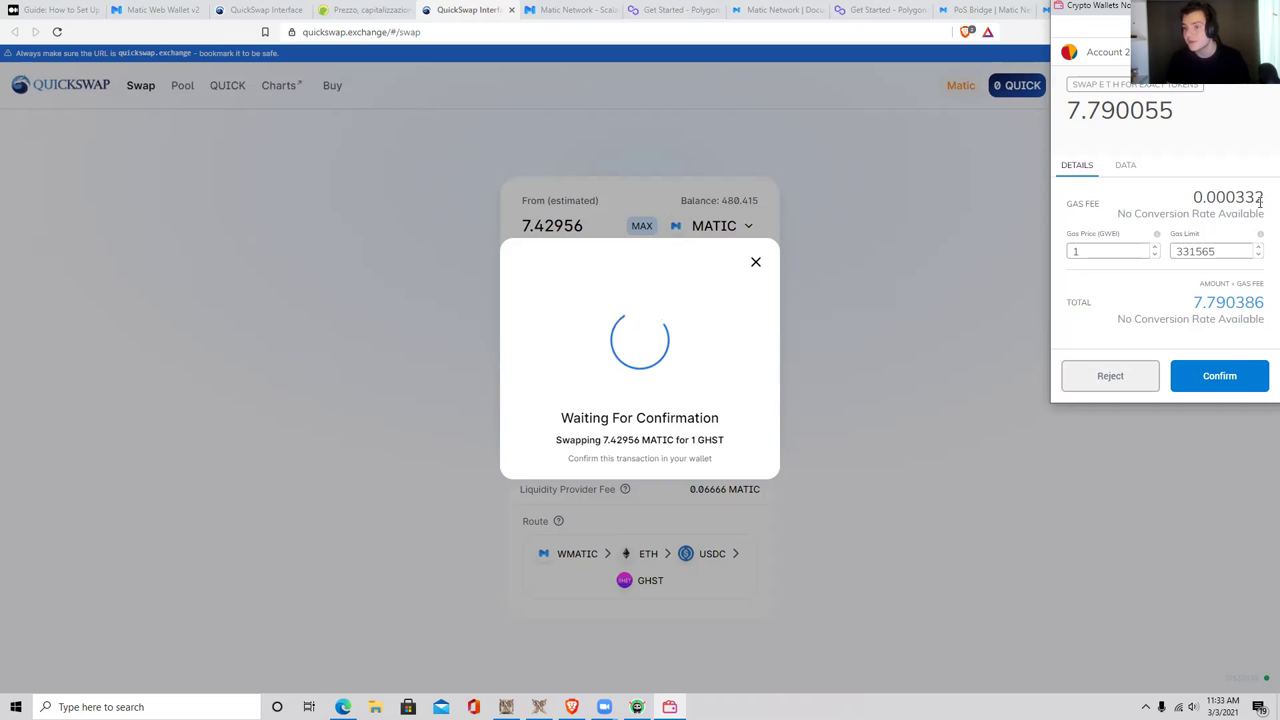
click(1224, 377)
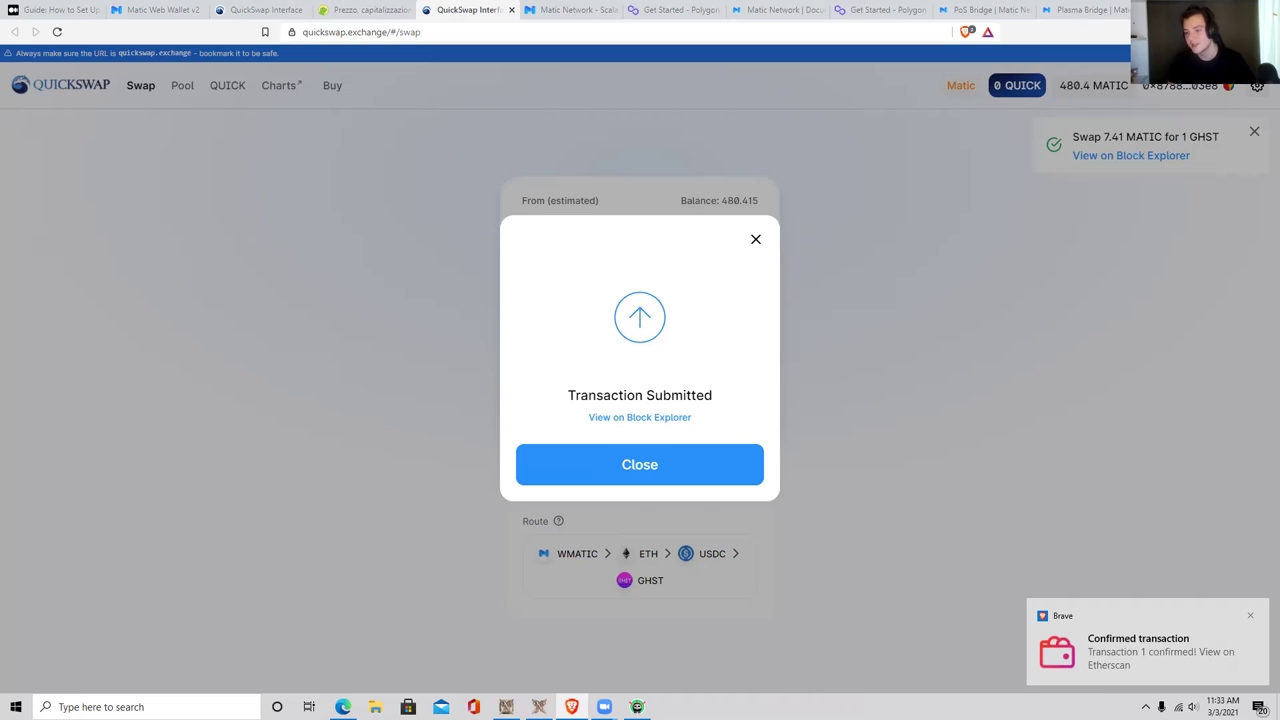
Step: Look up the confirmed swap on Etherscan, and open it in the Matic block explorer from the wallet's MATIC history
click(1104, 678)
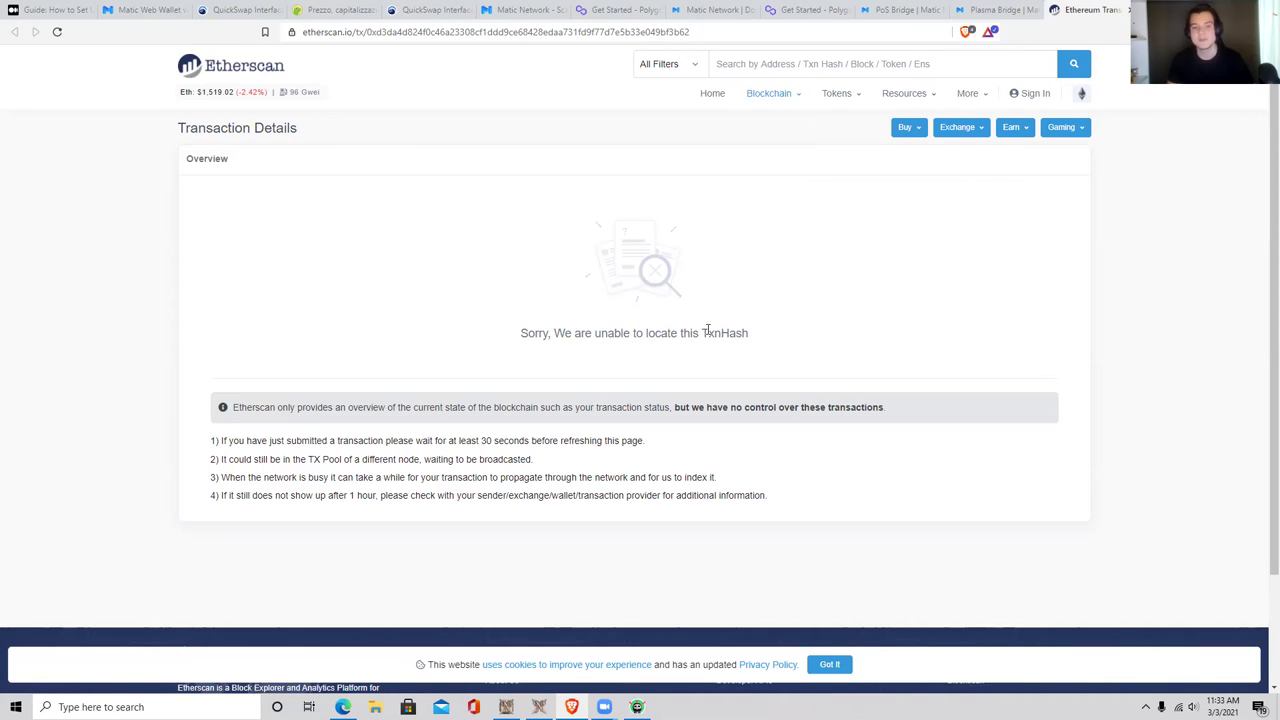
click(1220, 31)
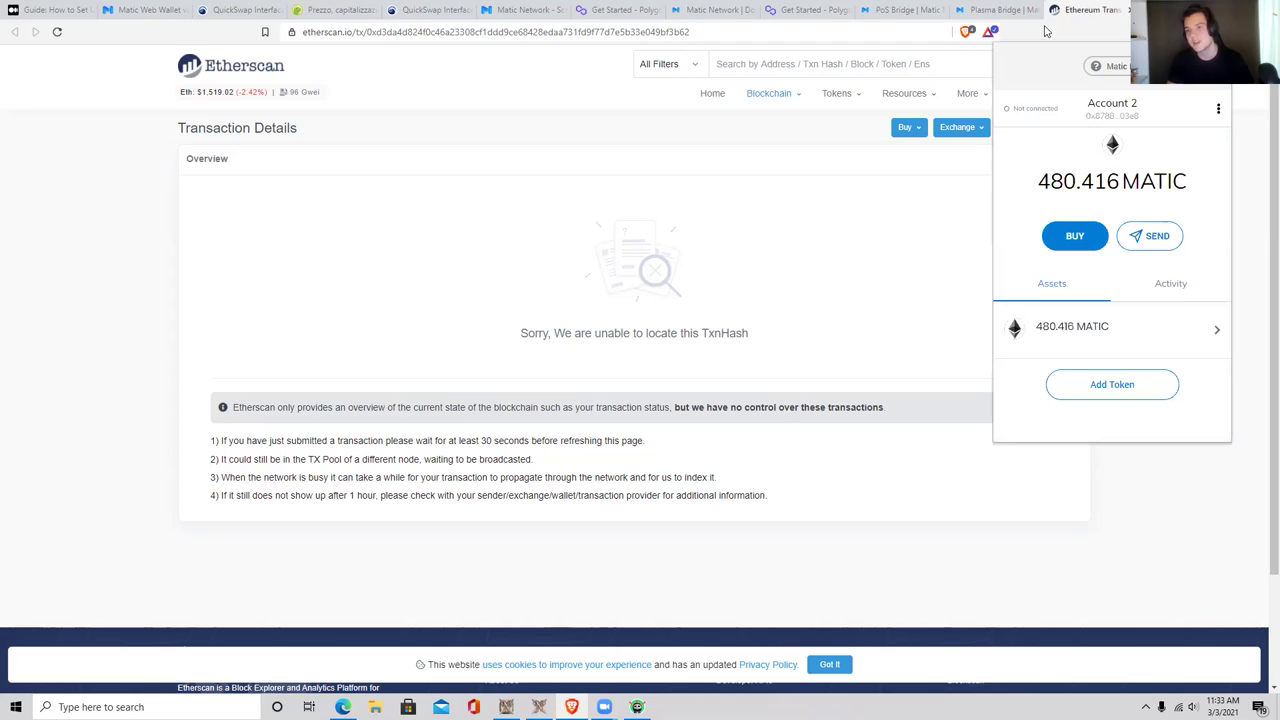
click(1118, 318)
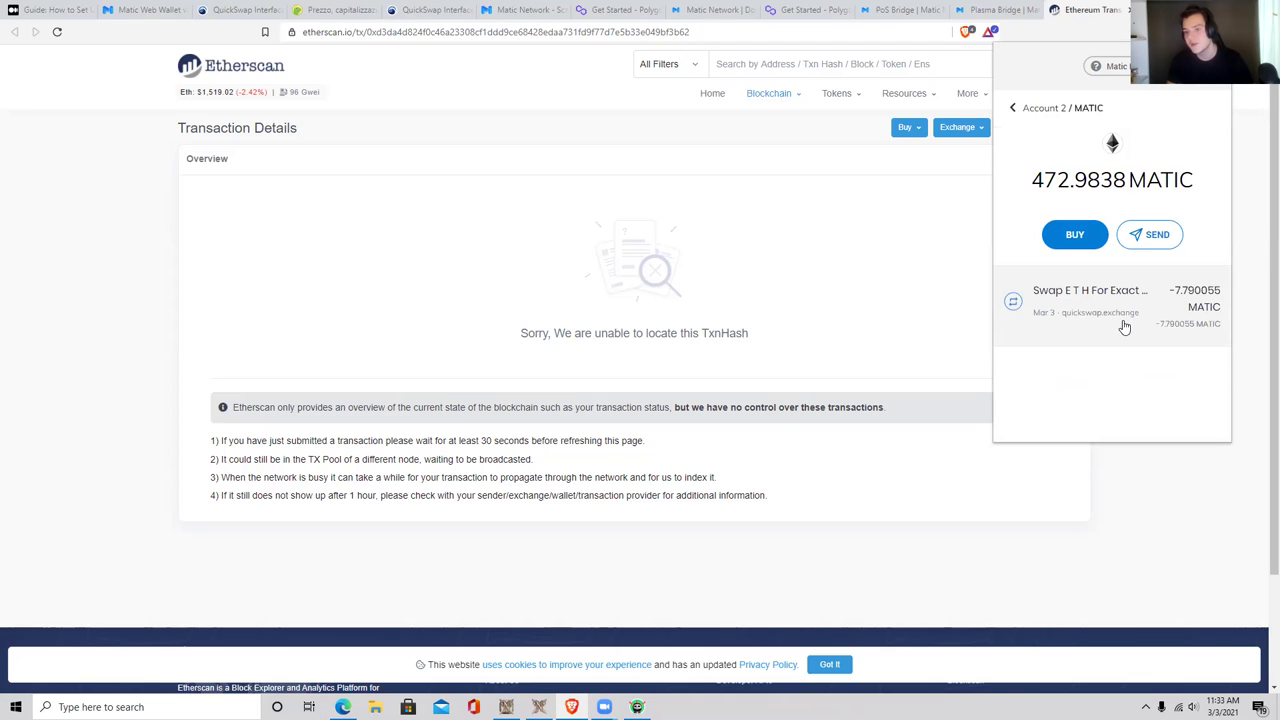
click(1067, 303)
click(1206, 134)
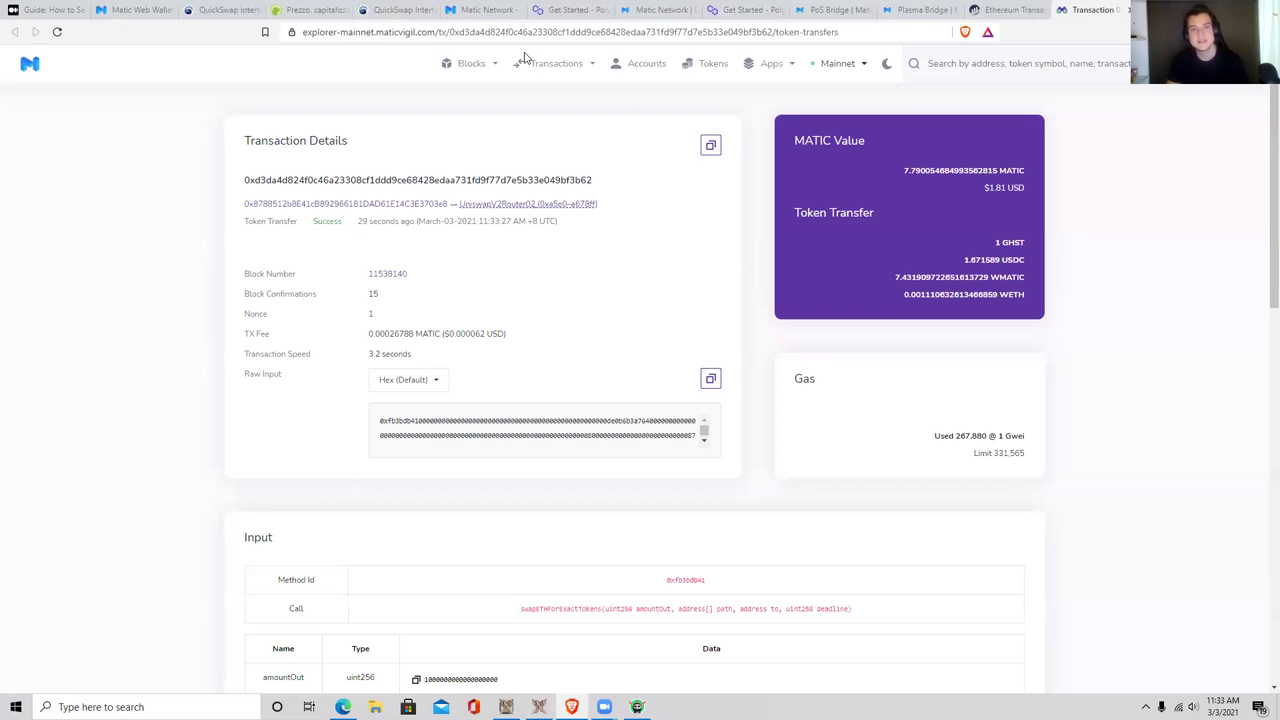
Step: Examine the swap's transaction fee, MATIC value and token transfers on the transaction details page
scroll(194, 238, down, 2)
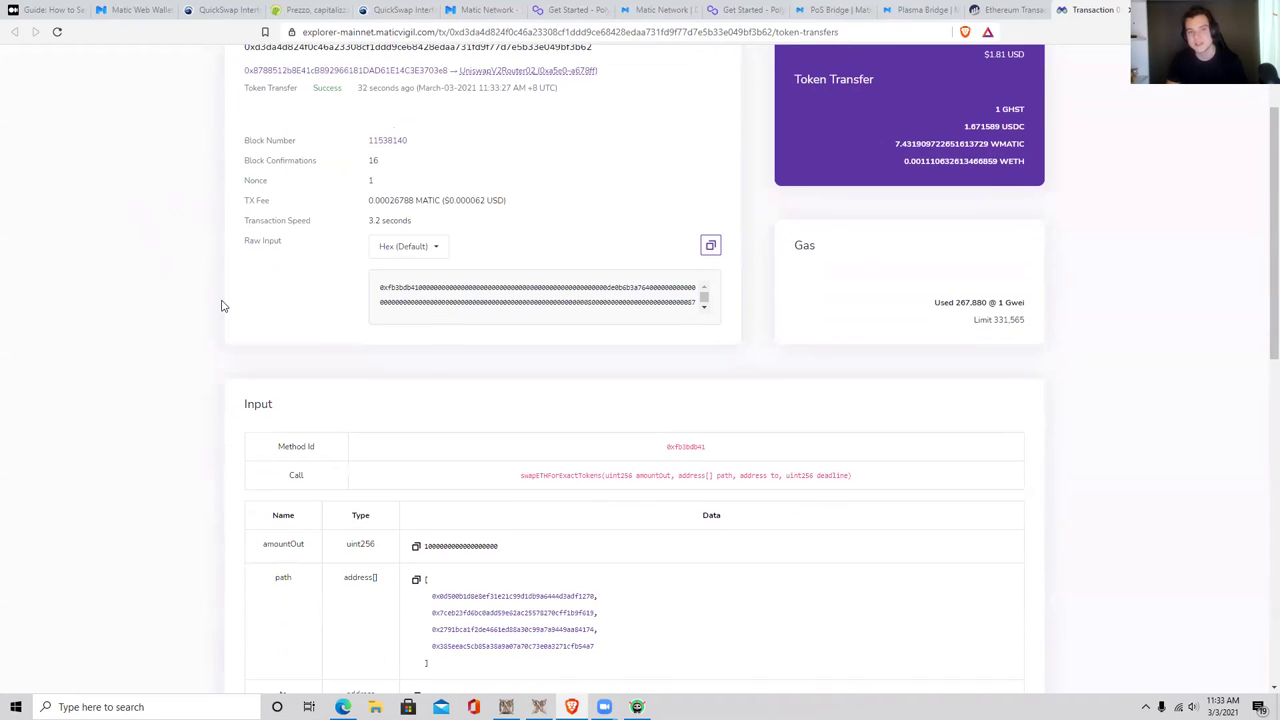
scroll(223, 306, up, 1)
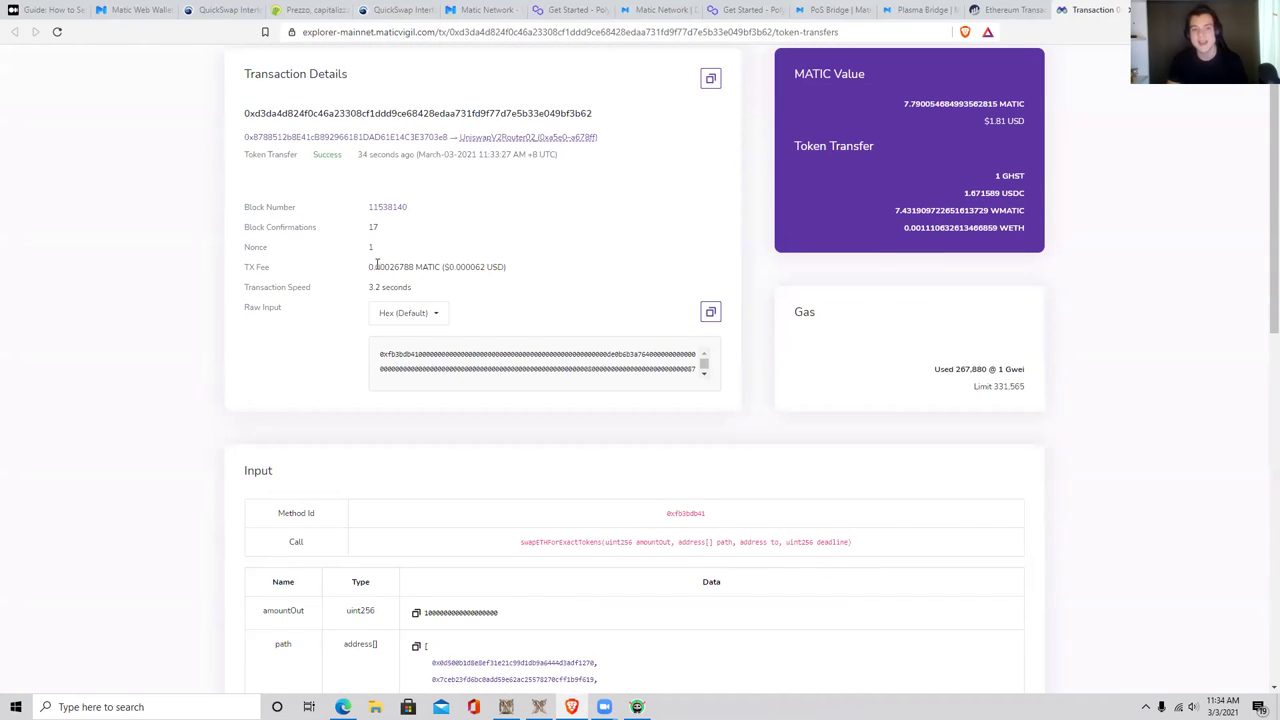
drag(244, 267, 516, 275)
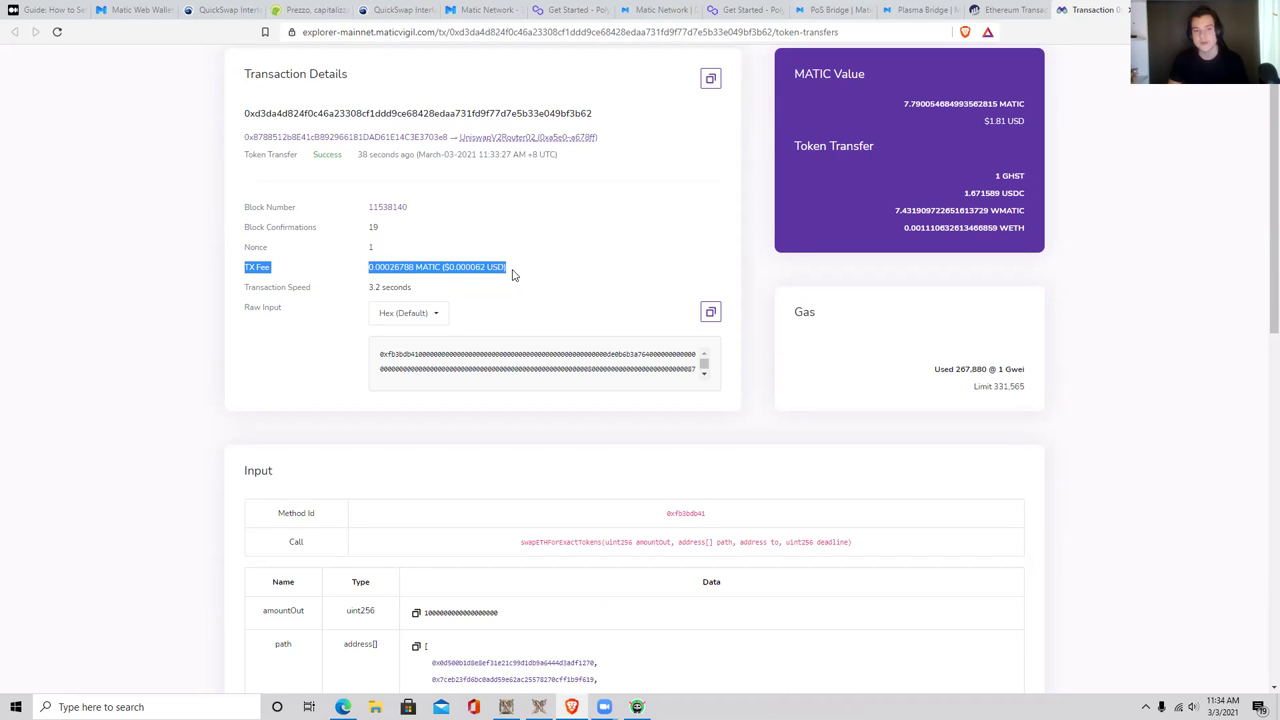
click(513, 274)
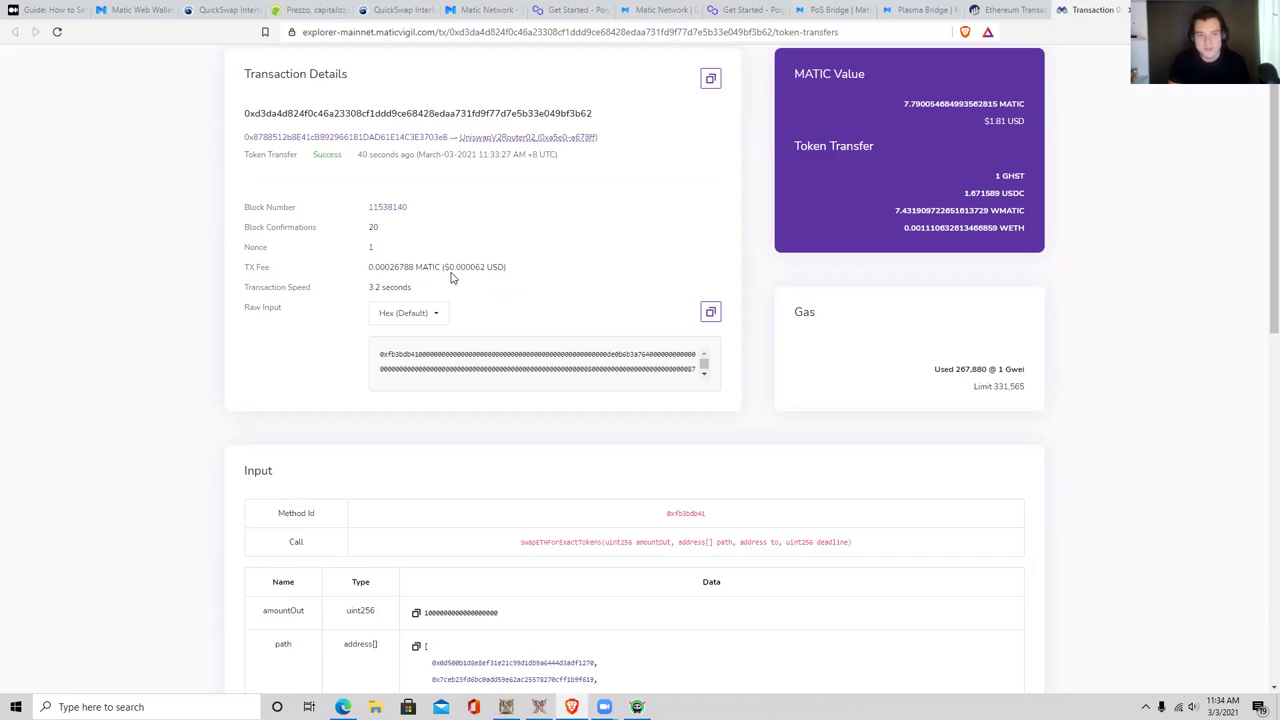
drag(456, 266, 478, 267)
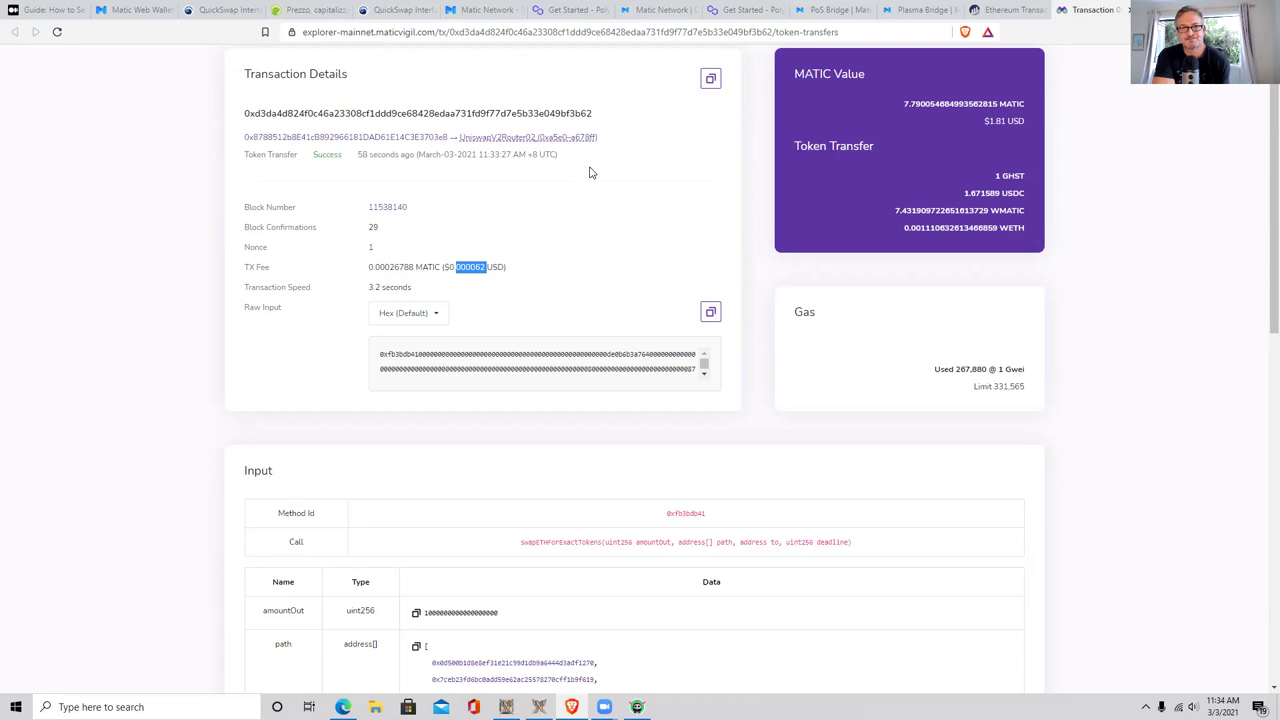
scroll(780, 204, up, 1)
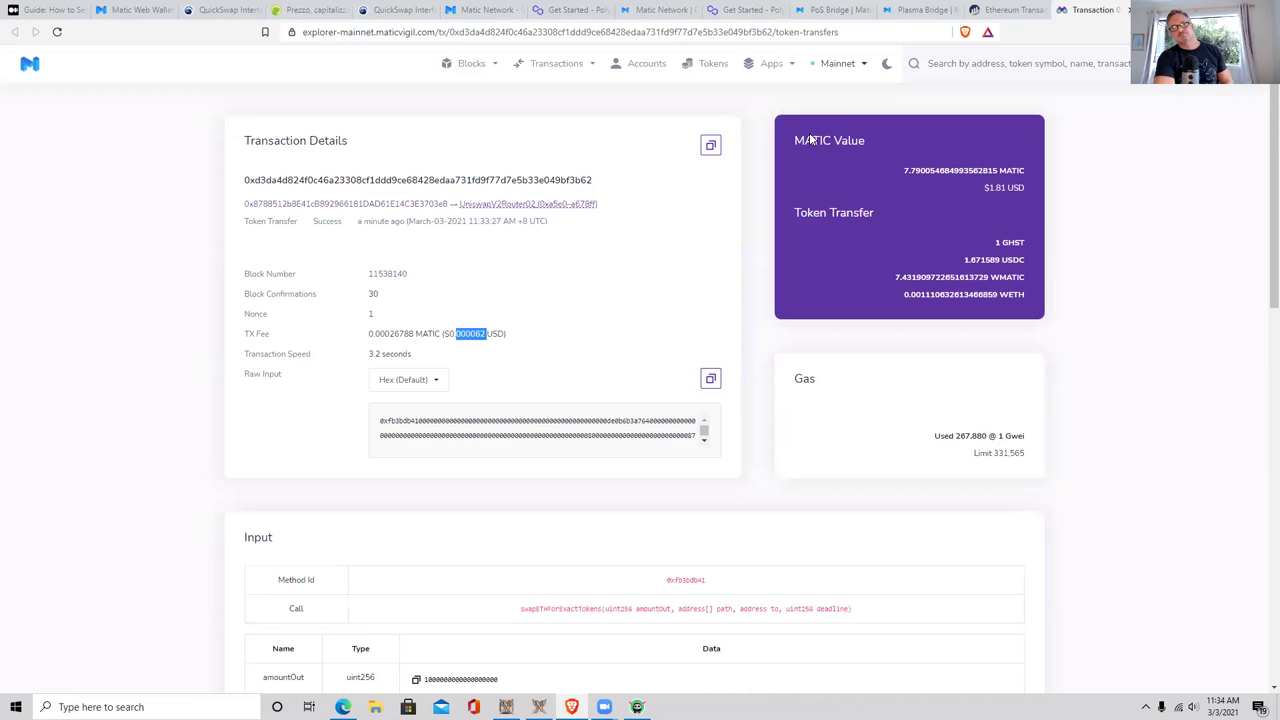
drag(797, 138, 1034, 301)
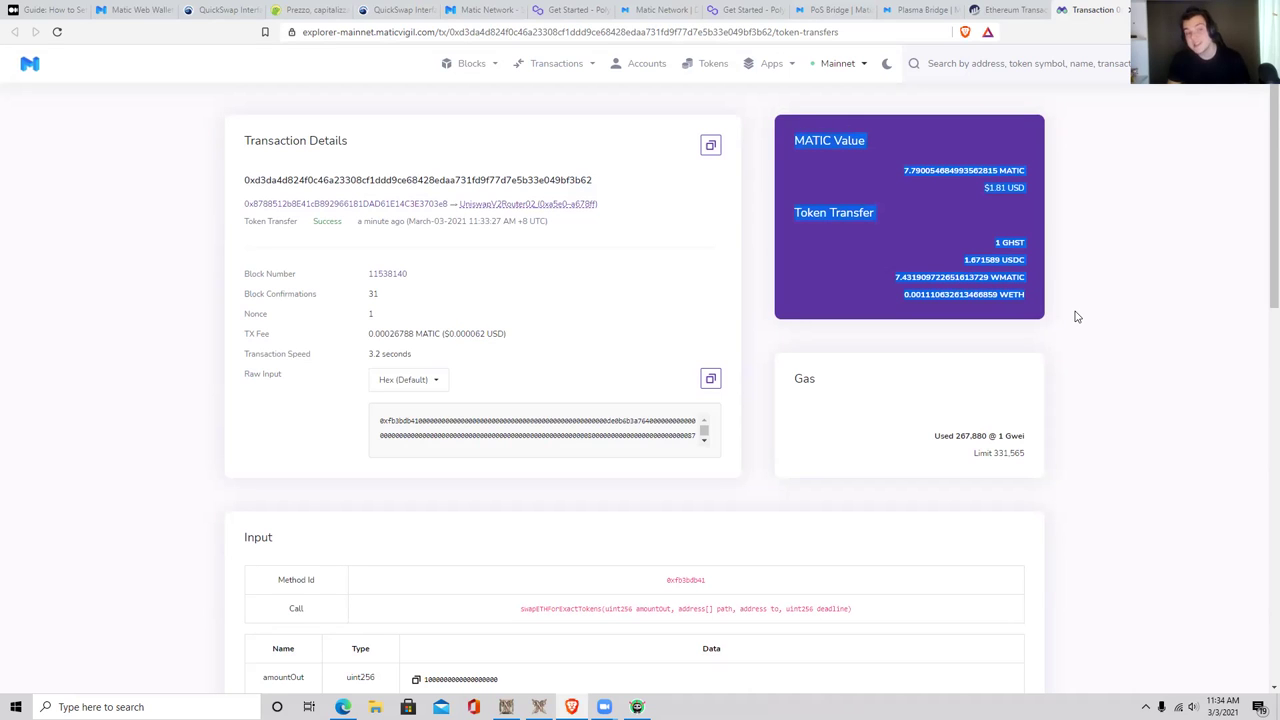
click(1077, 317)
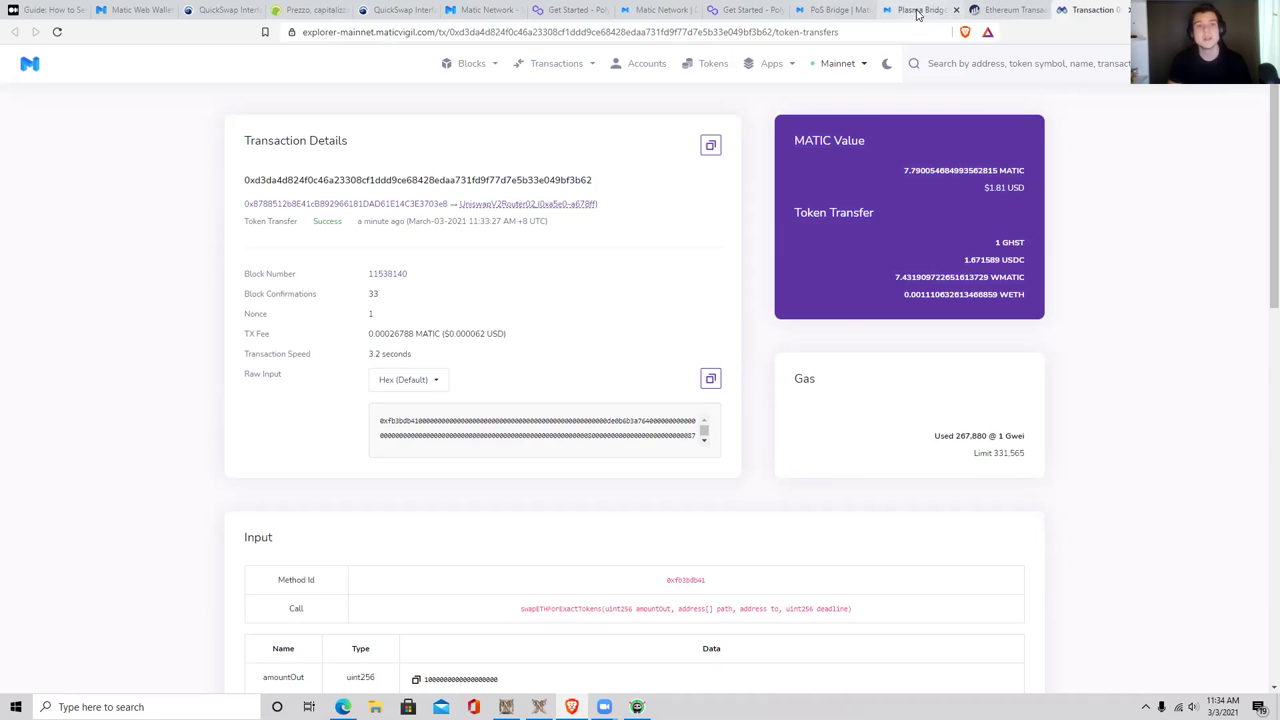
Step: Return to the QuickSwap swap page and dismiss the submitted transaction notice
click(384, 16)
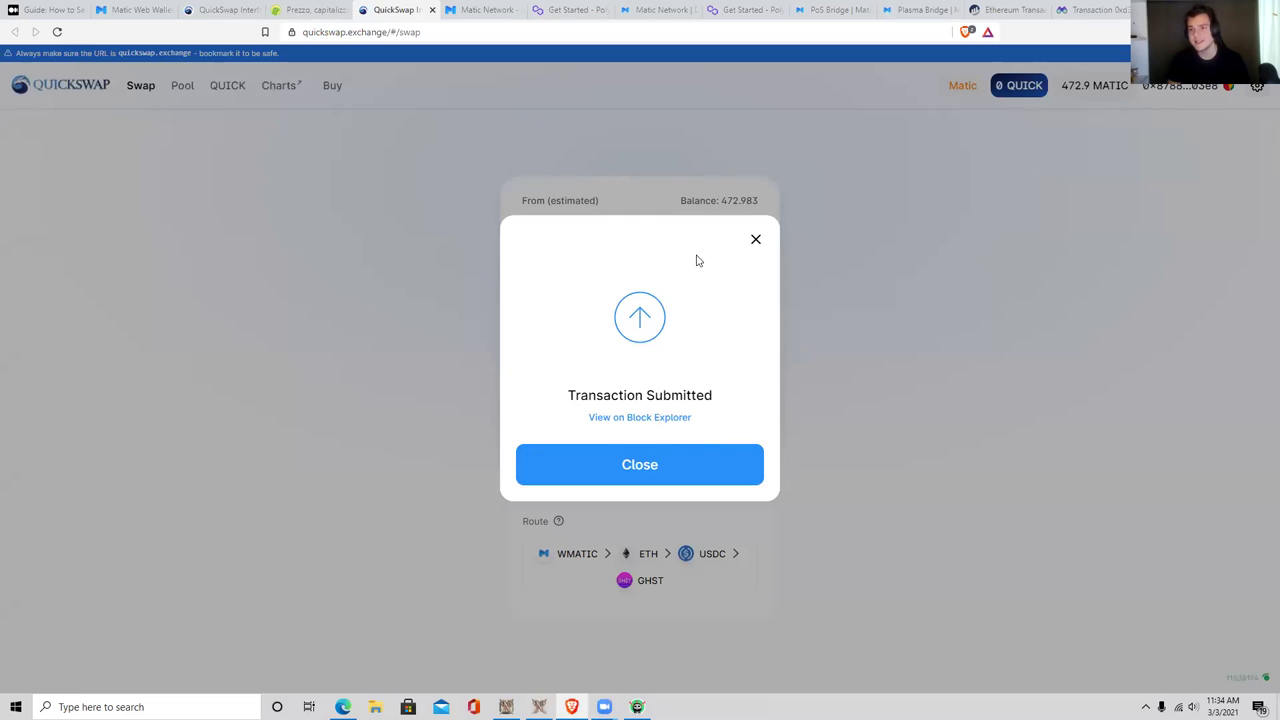
click(756, 240)
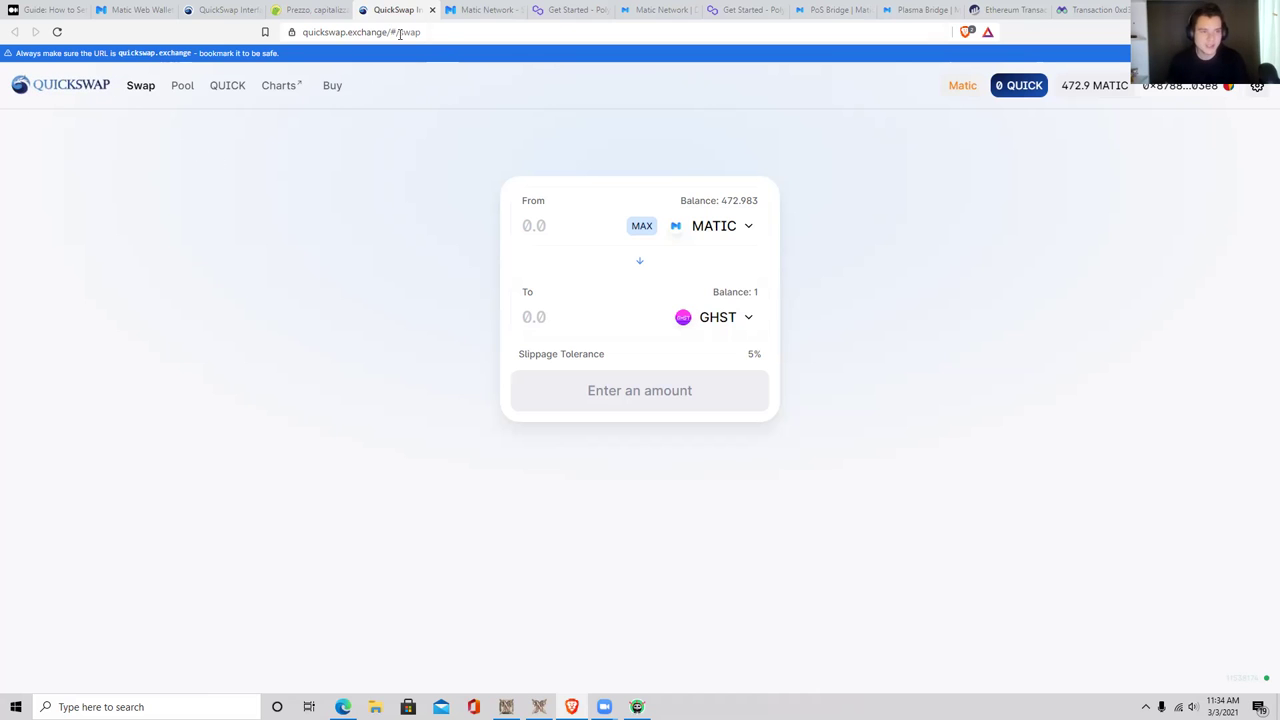
click(140, 88)
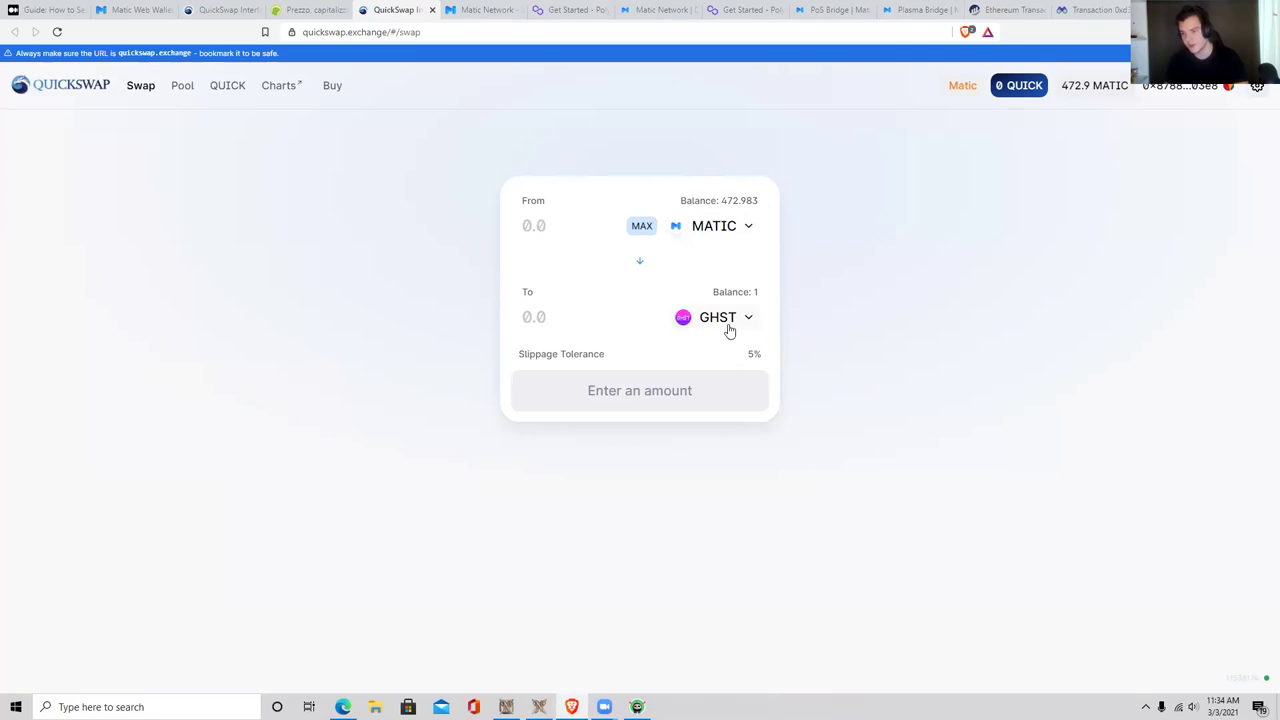
Step: View QuickSwap's liquidity pool page and browse the participating pools for QUICK liquidity mining
click(181, 88)
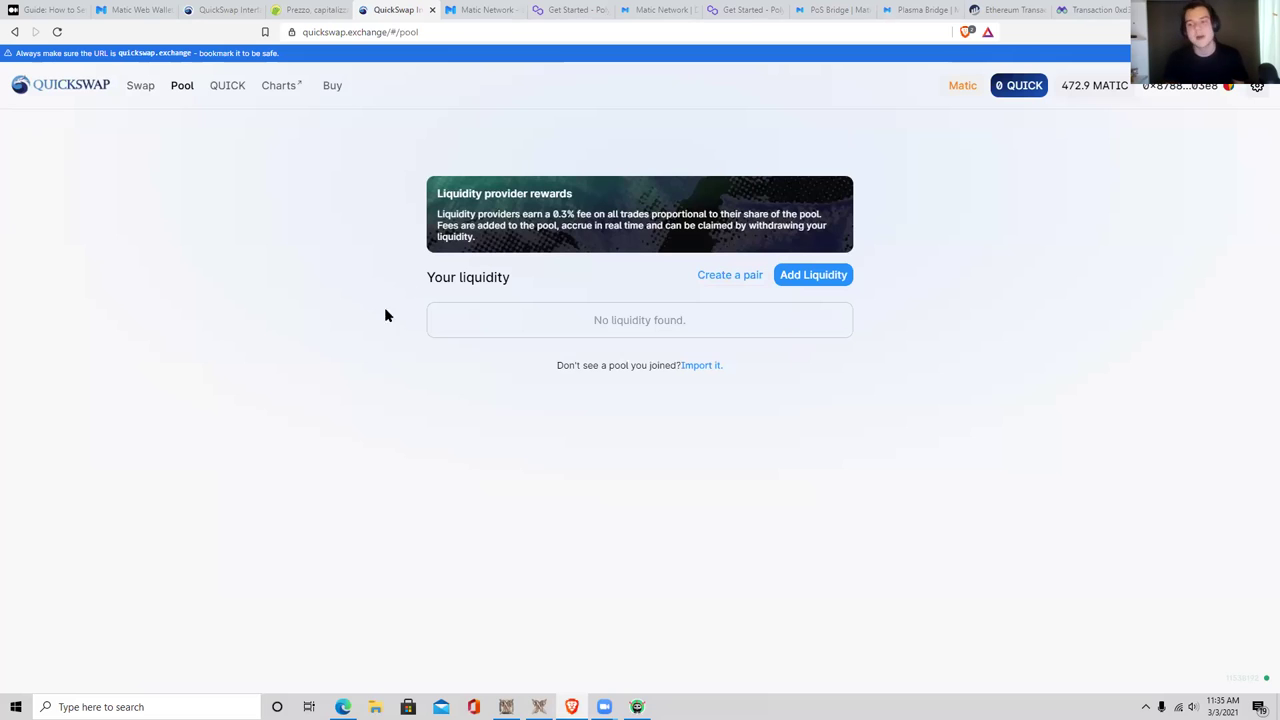
click(222, 87)
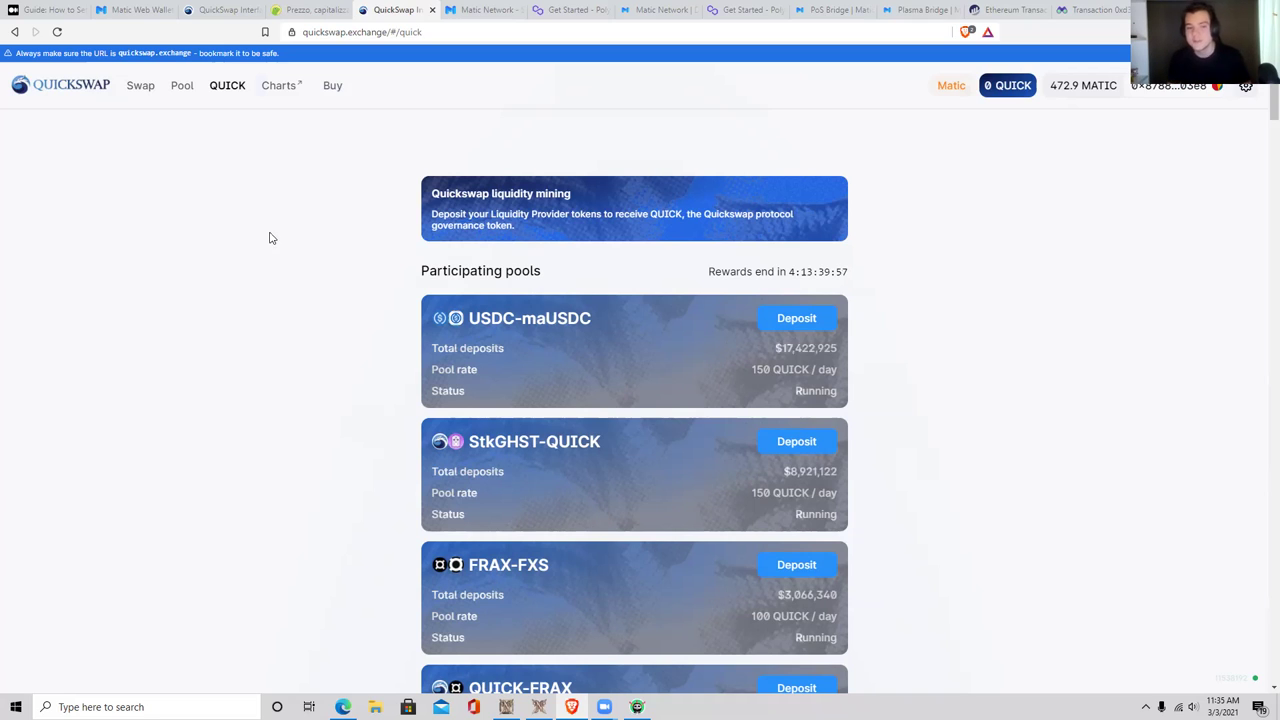
drag(420, 276, 535, 270)
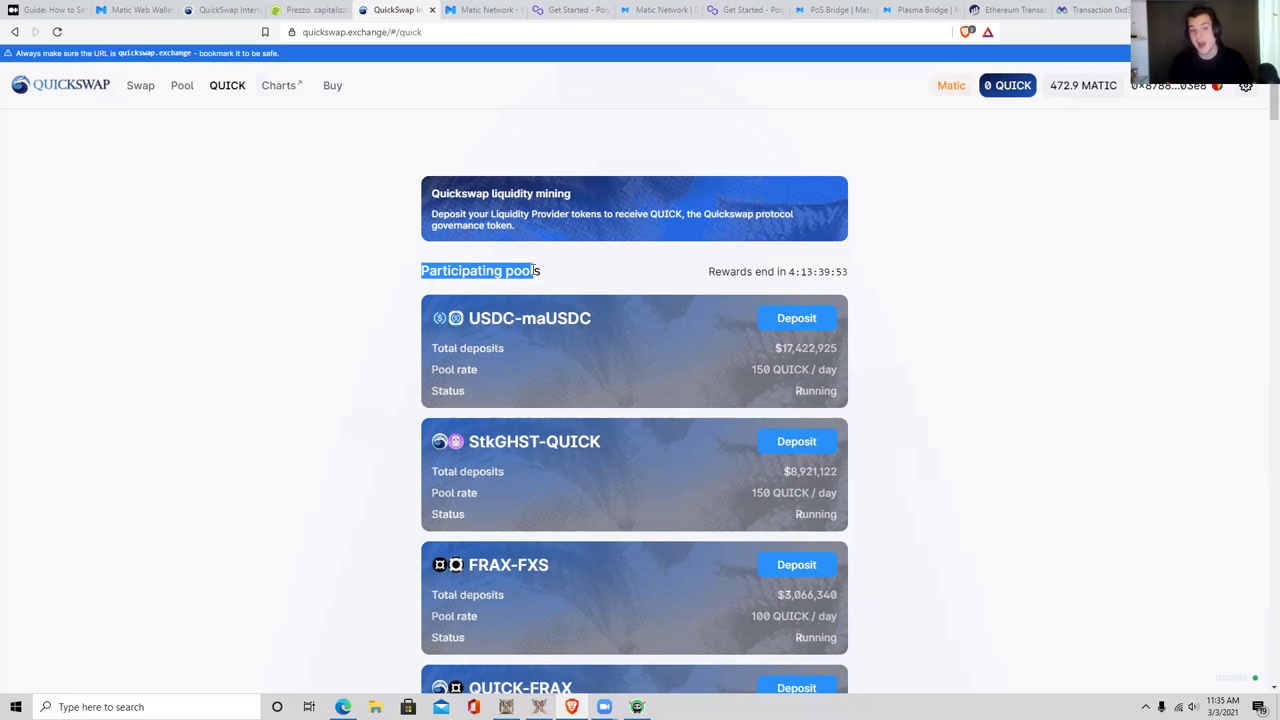
click(391, 280)
scroll(391, 280, down, 4)
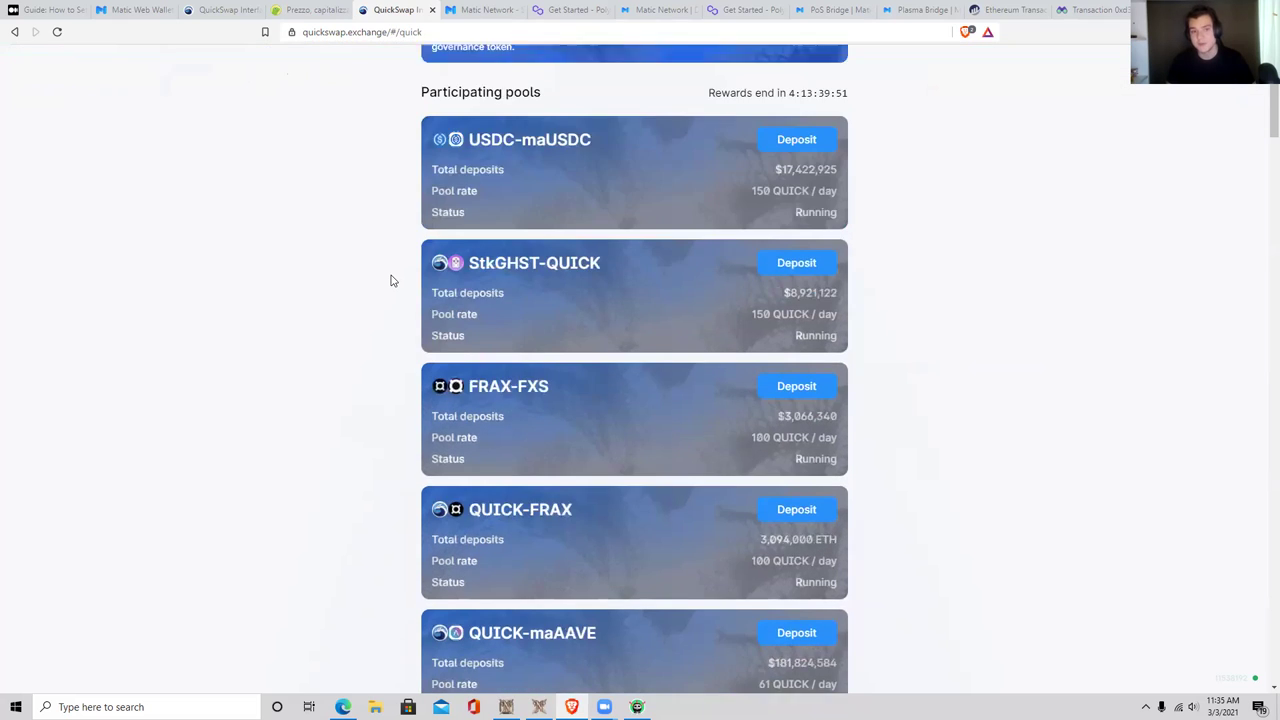
scroll(391, 280, down, 6)
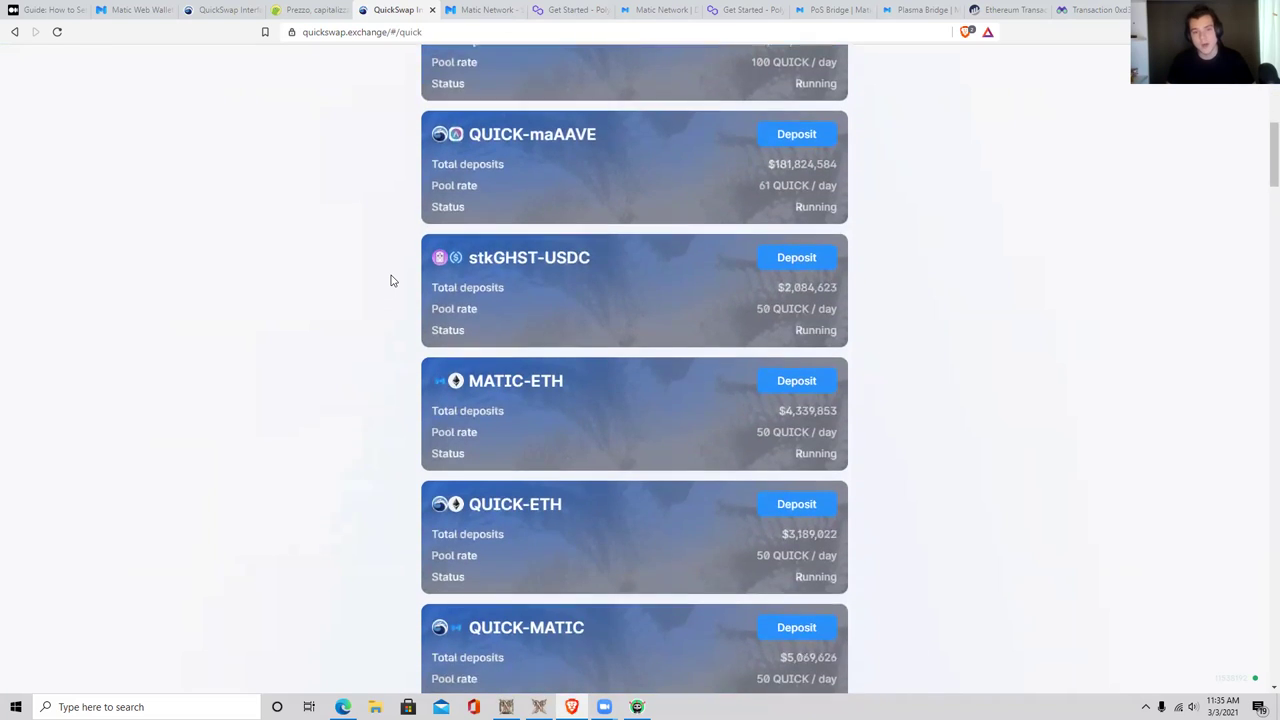
scroll(391, 280, down, 4)
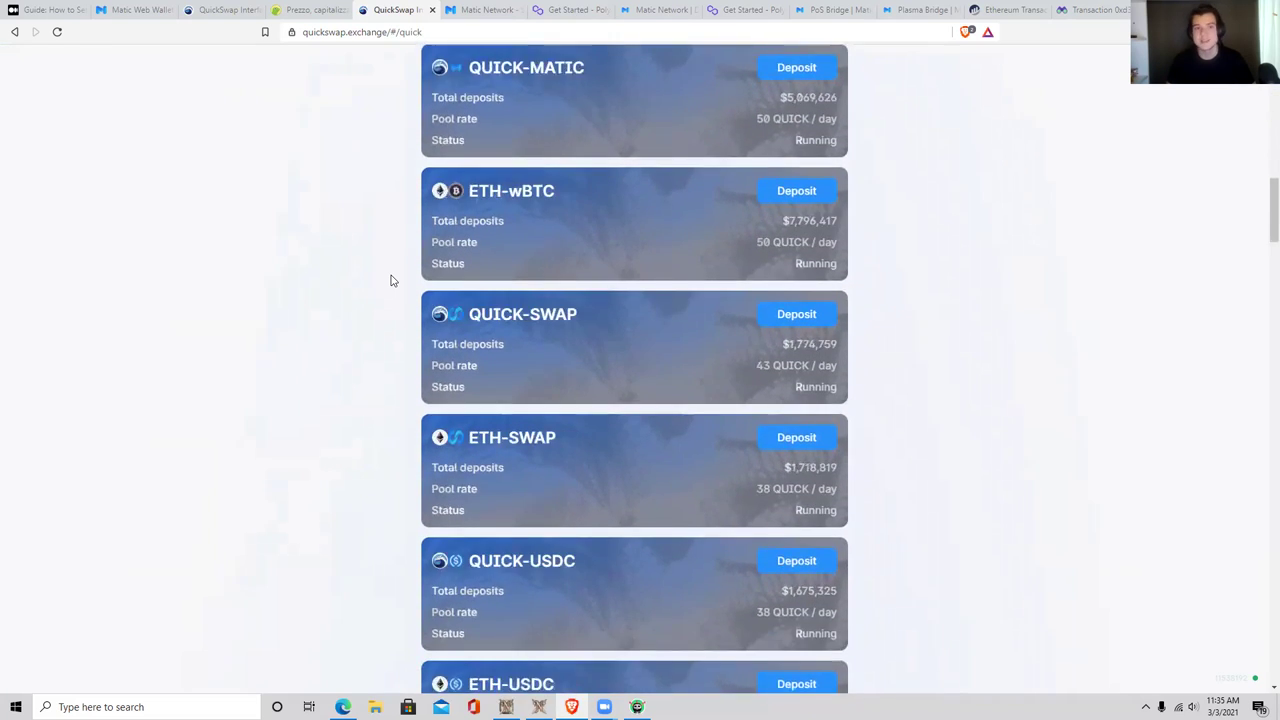
scroll(391, 280, down, 2)
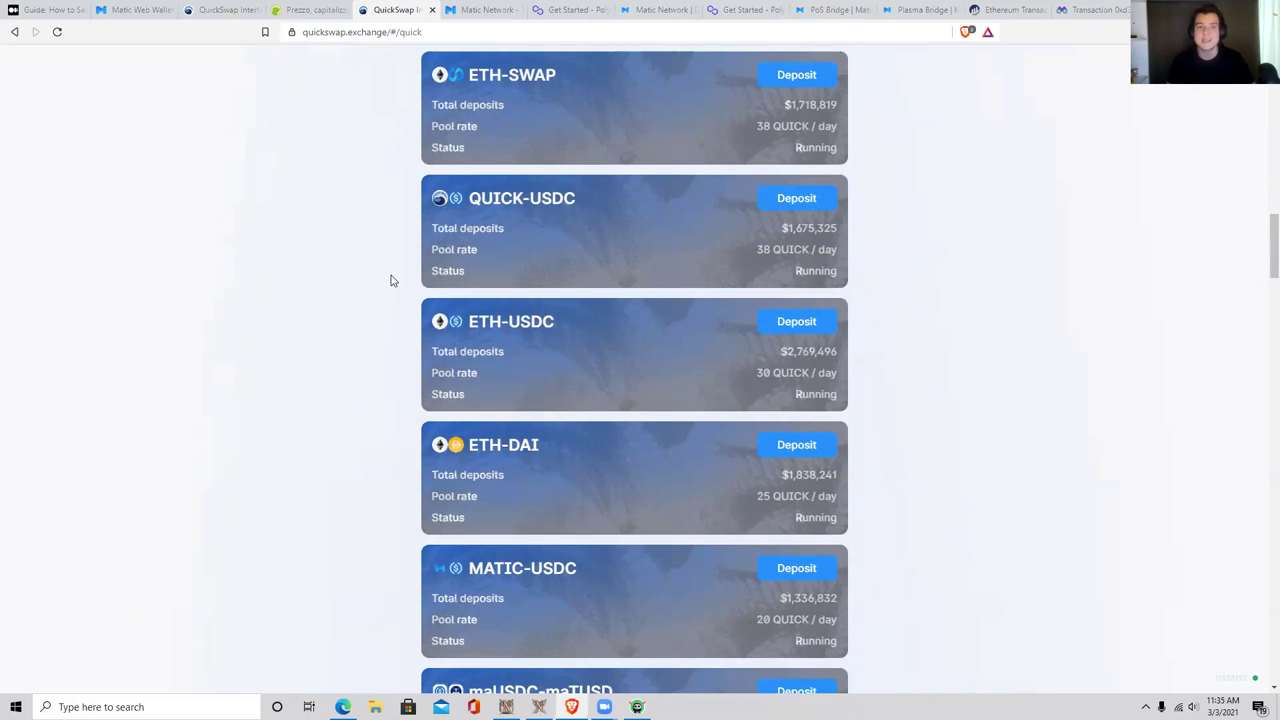
scroll(391, 280, down, 2)
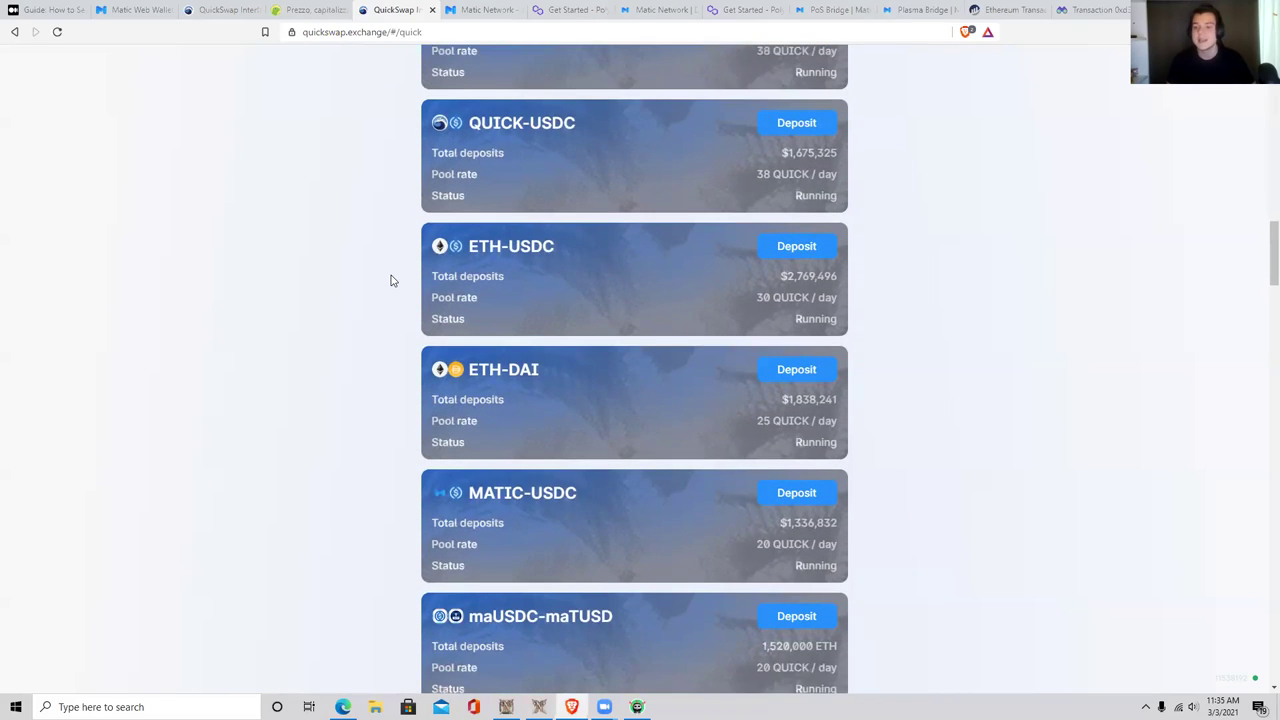
Step: Browse the remaining liquidity mining pools down to the end of the list, comparing their deposits and daily QUICK rates
scroll(391, 280, down, 1)
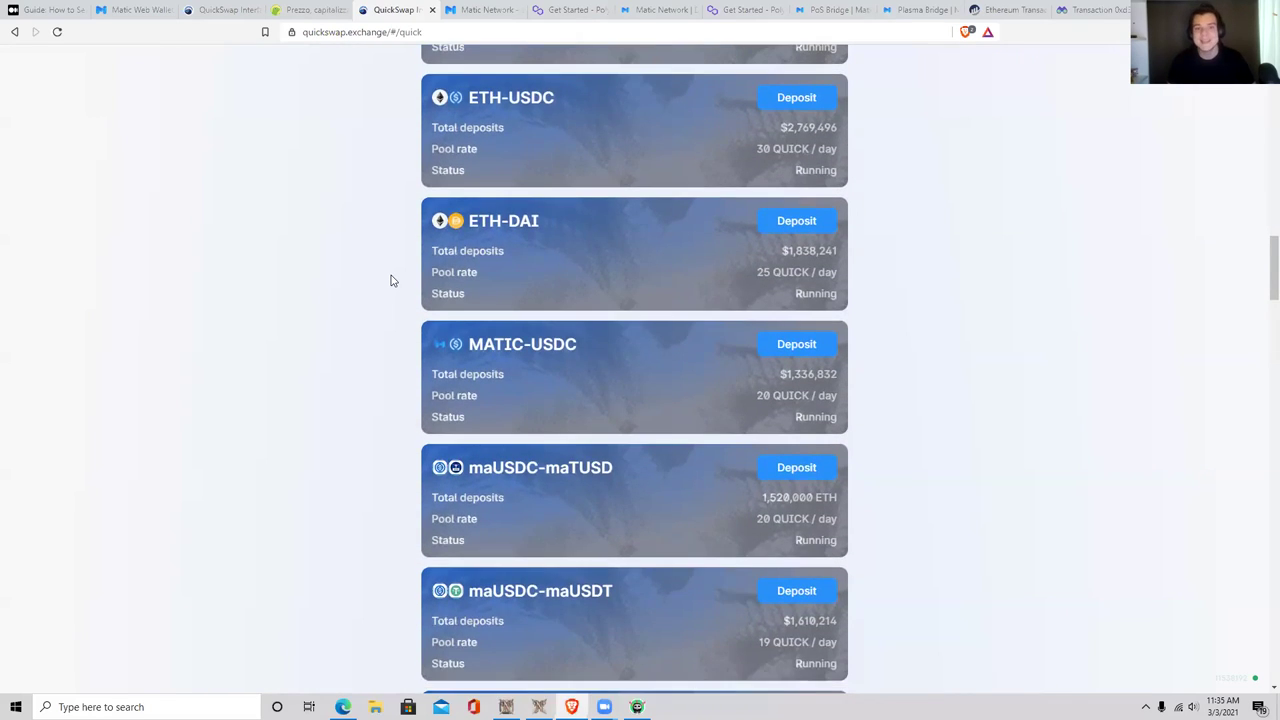
scroll(391, 280, down, 10)
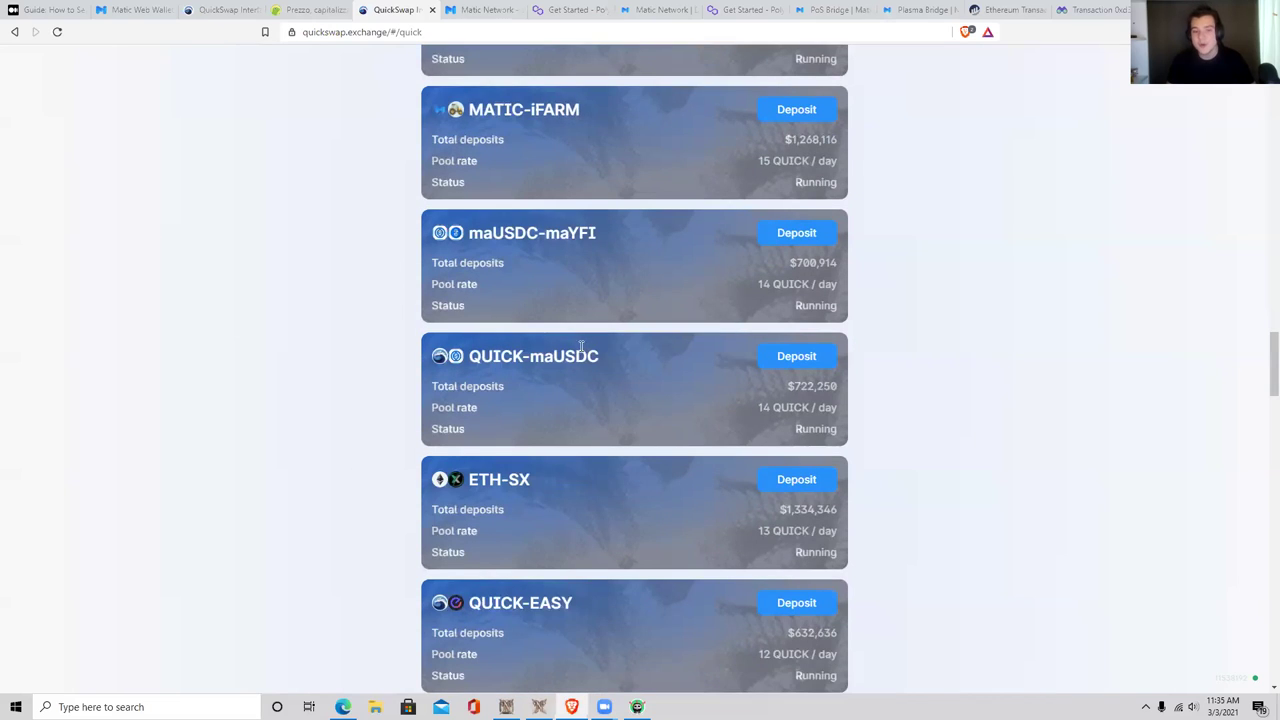
scroll(349, 384, down, 2)
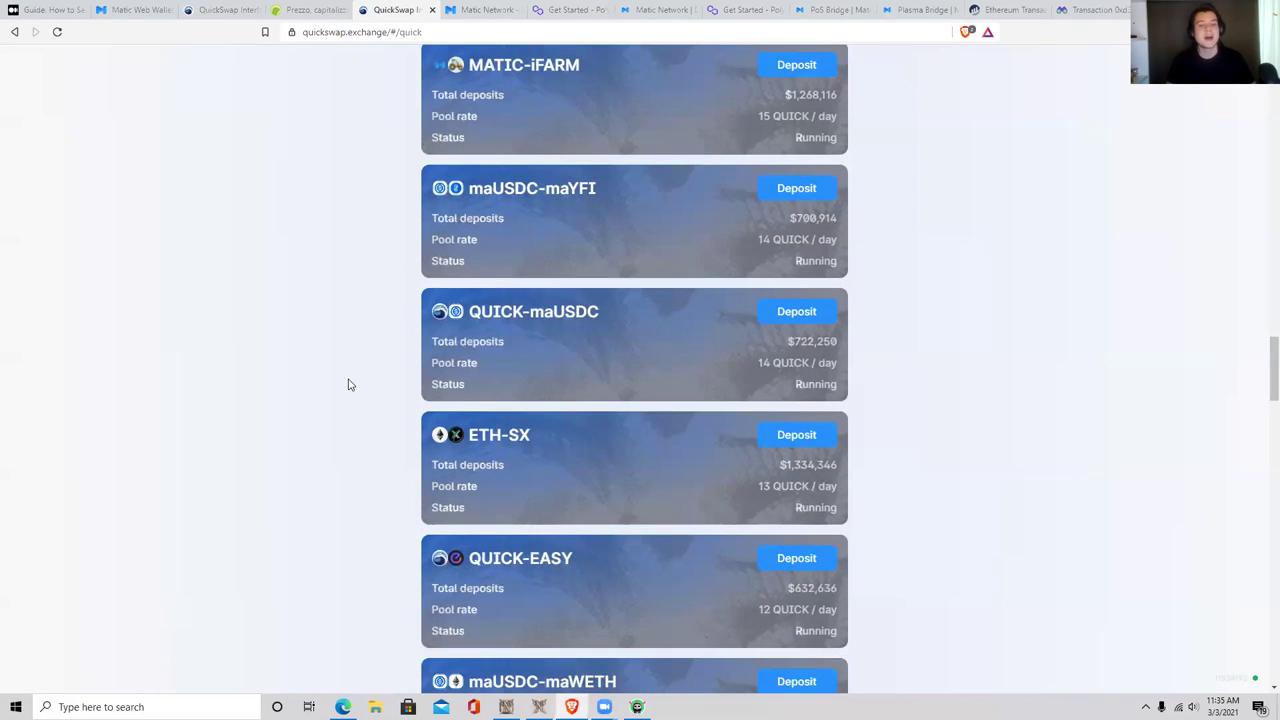
scroll(349, 384, down, 5)
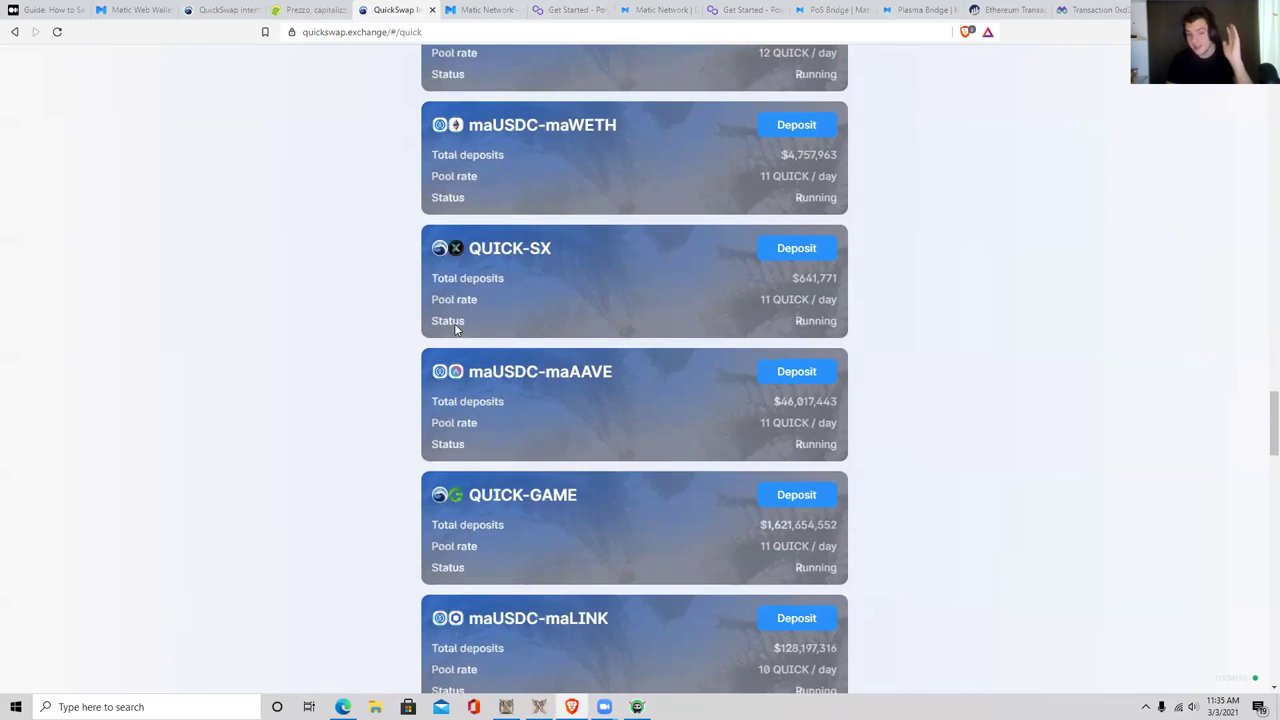
scroll(455, 329, down, 10)
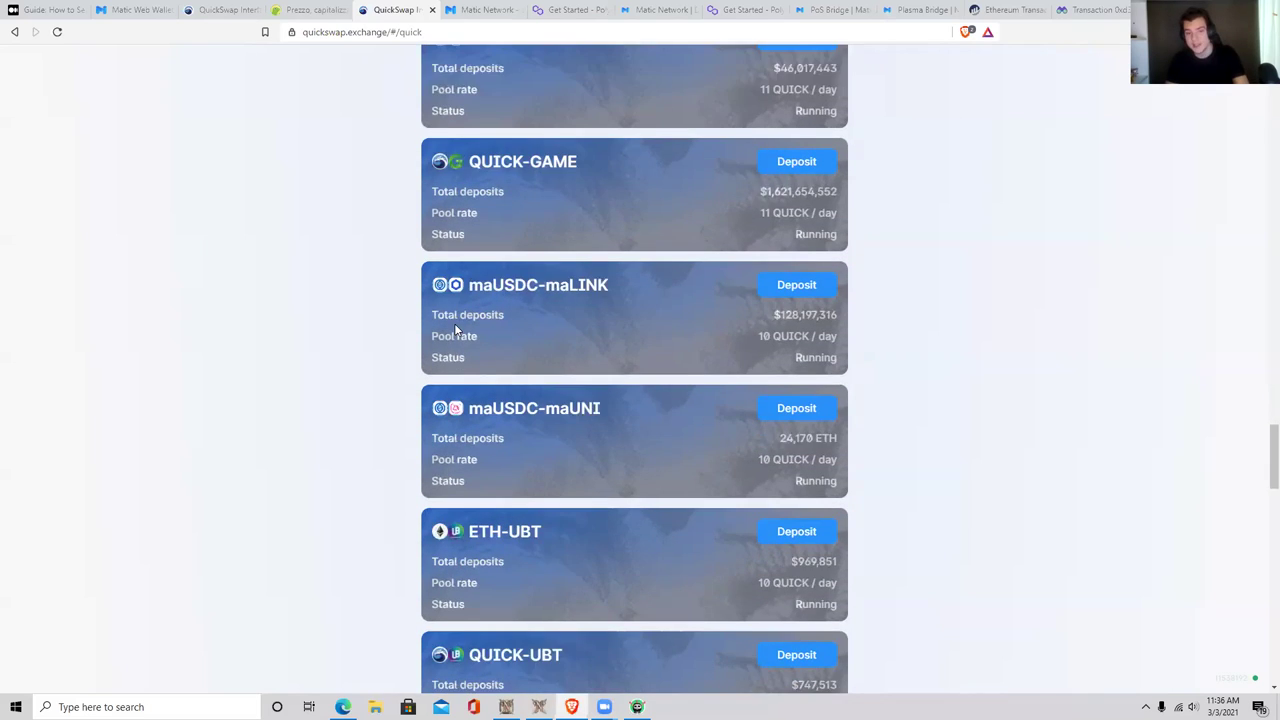
scroll(455, 329, down, 2)
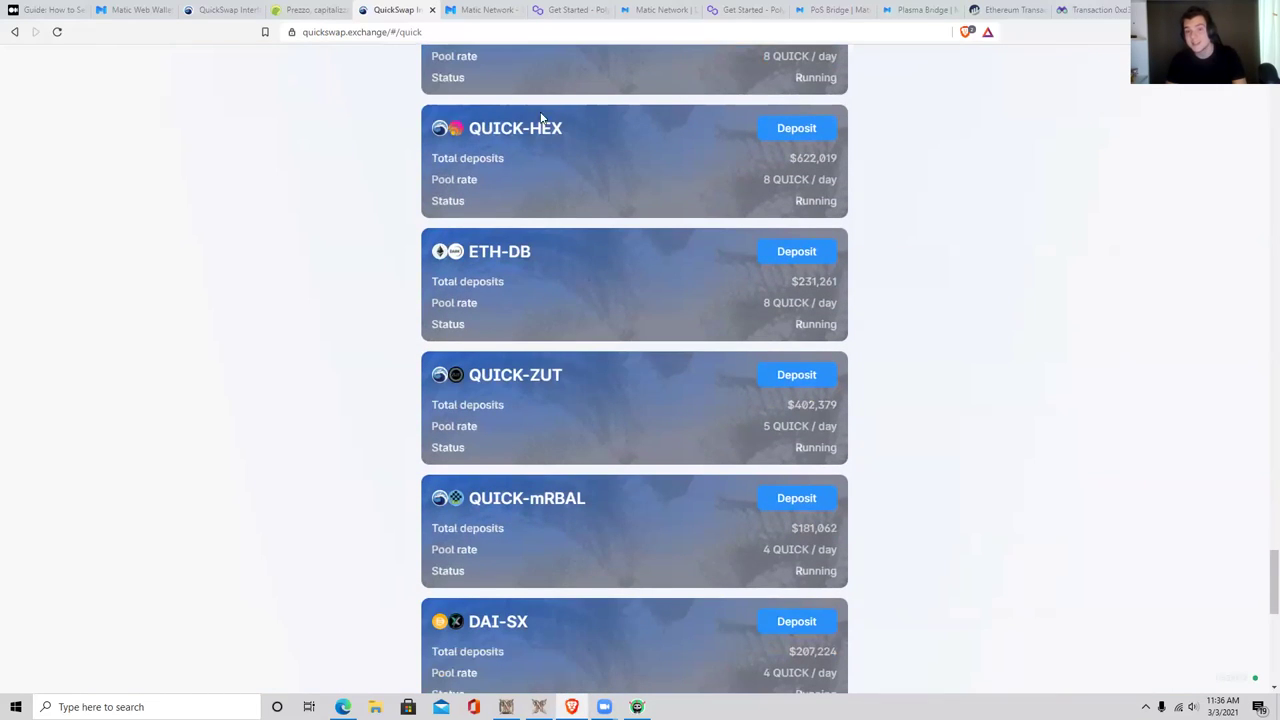
scroll(510, 145, up, 1)
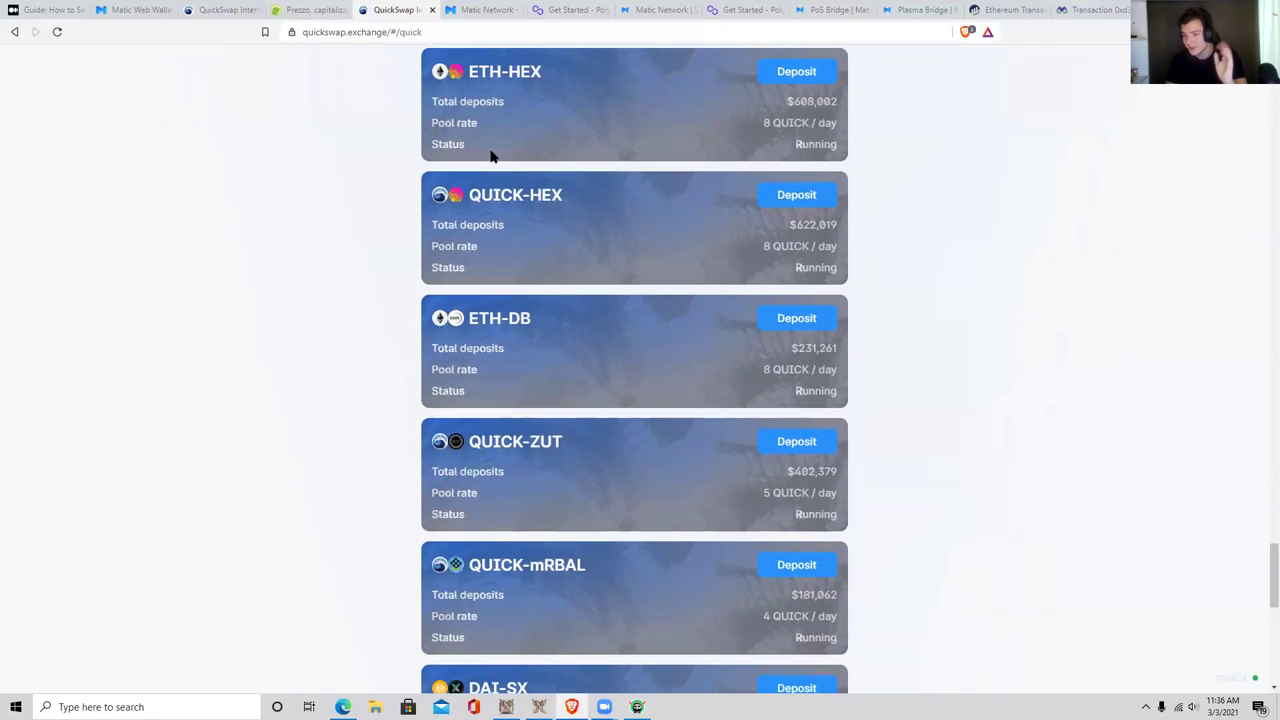
scroll(490, 165, up, 1)
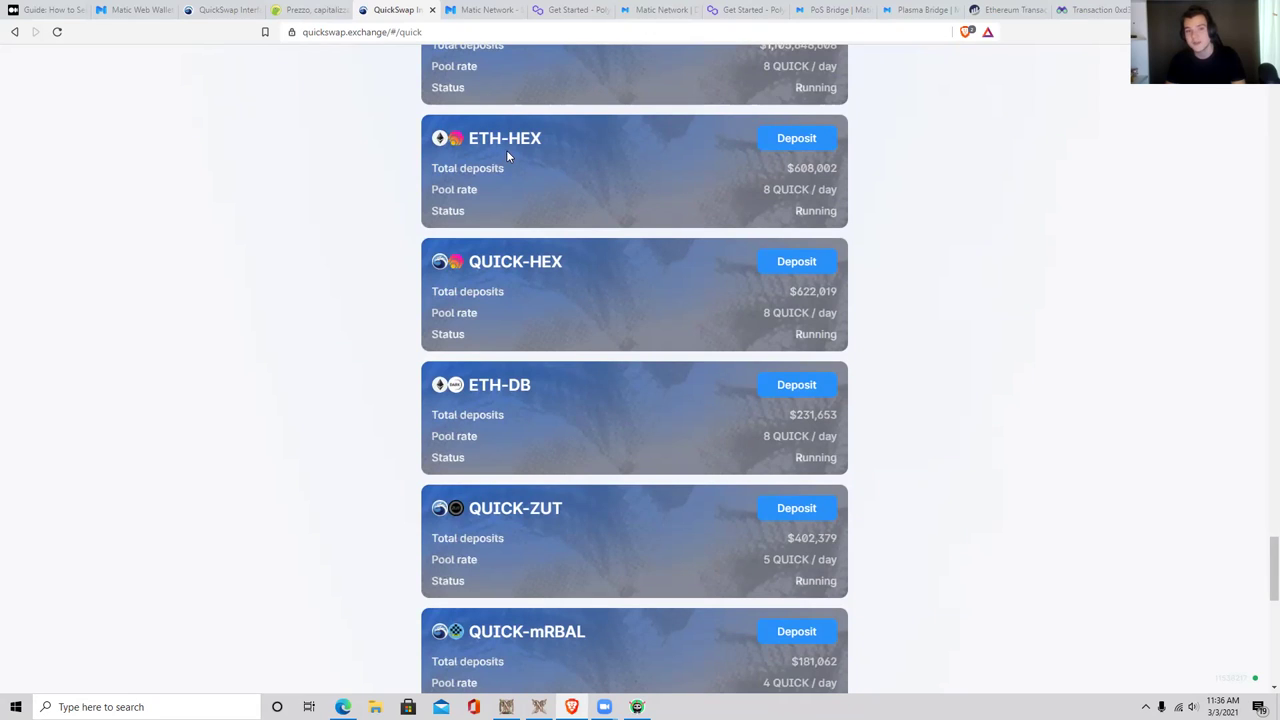
scroll(414, 291, down, 8)
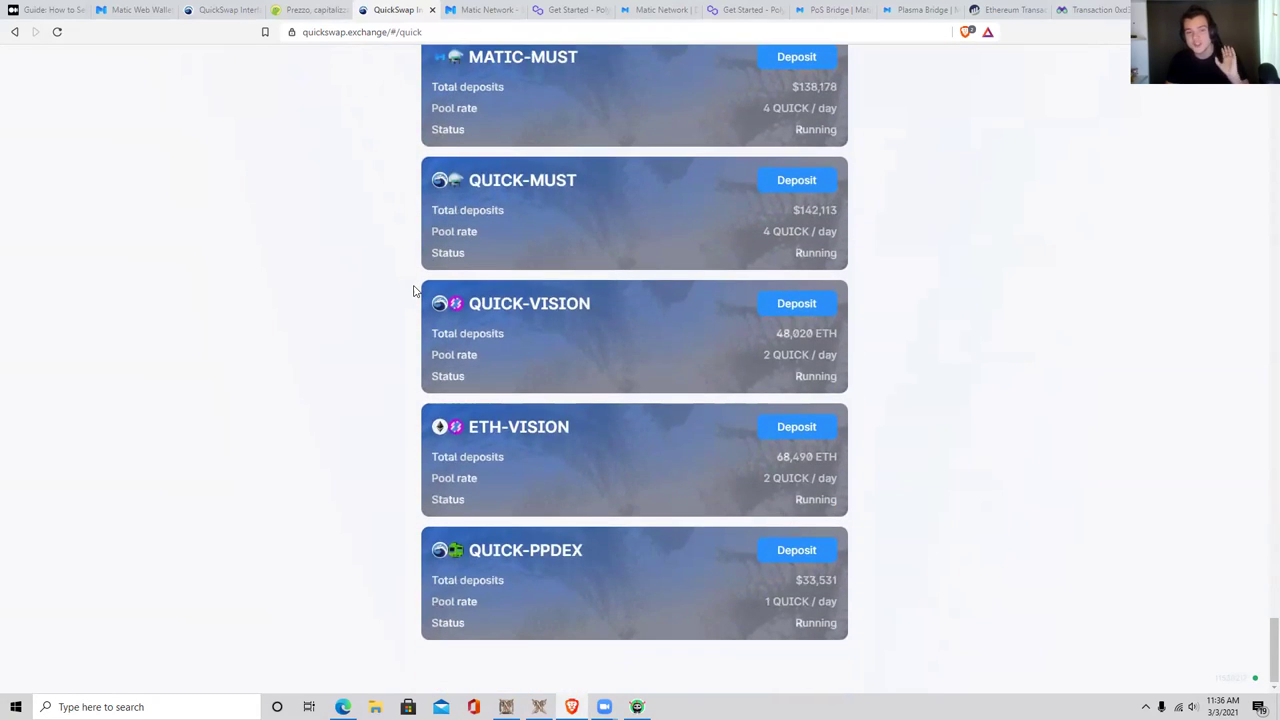
Step: Return to the start of the participating pools list and check the time left until rewards end
scroll(414, 303, up, 20)
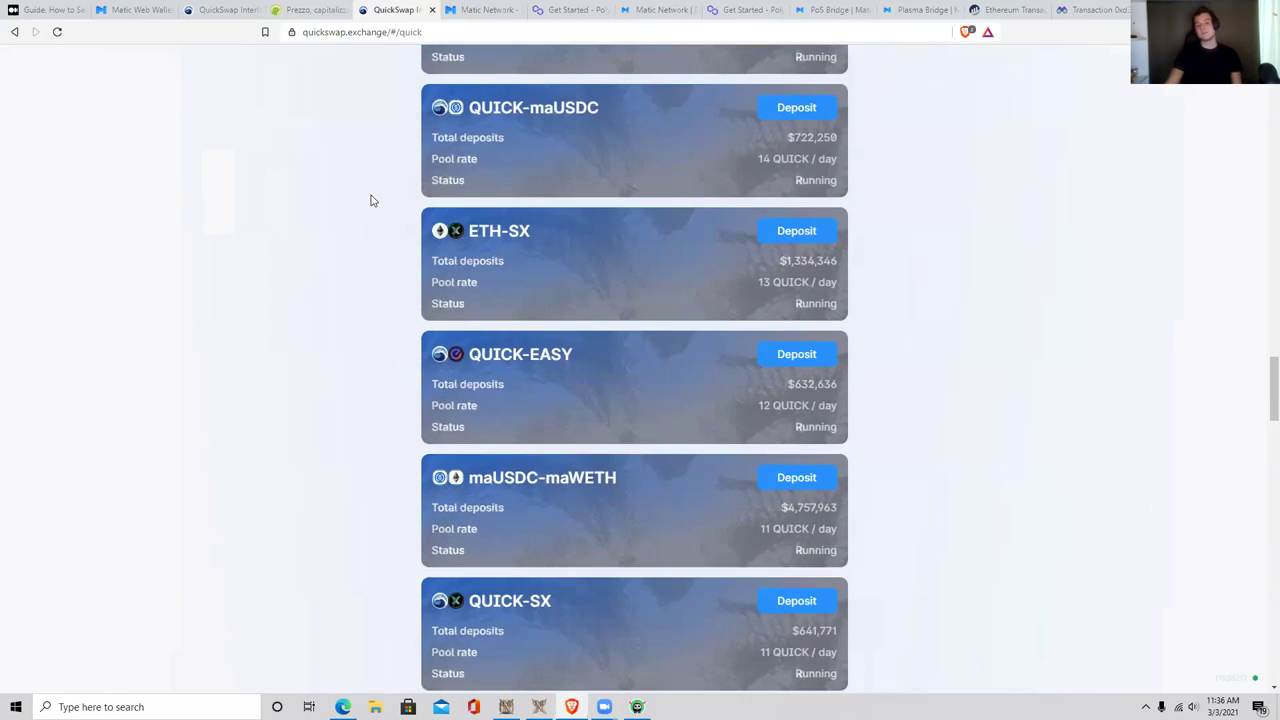
scroll(369, 180, up, 15)
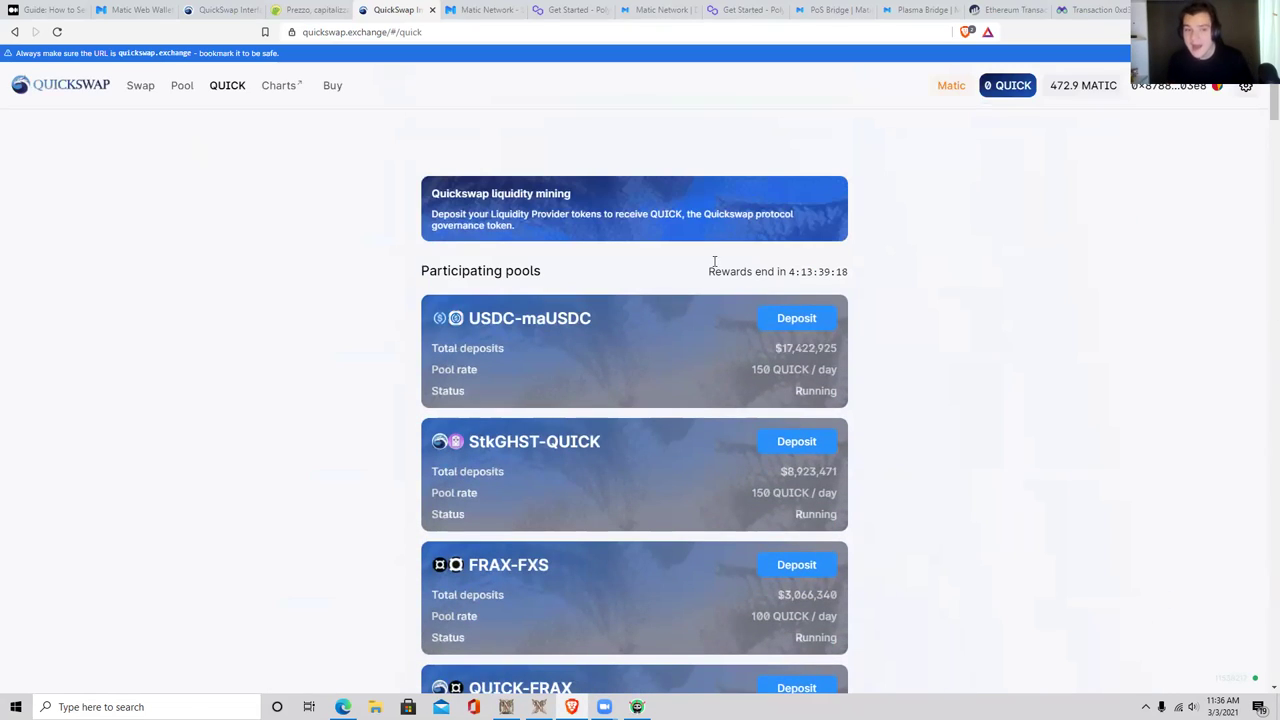
drag(786, 271, 865, 274)
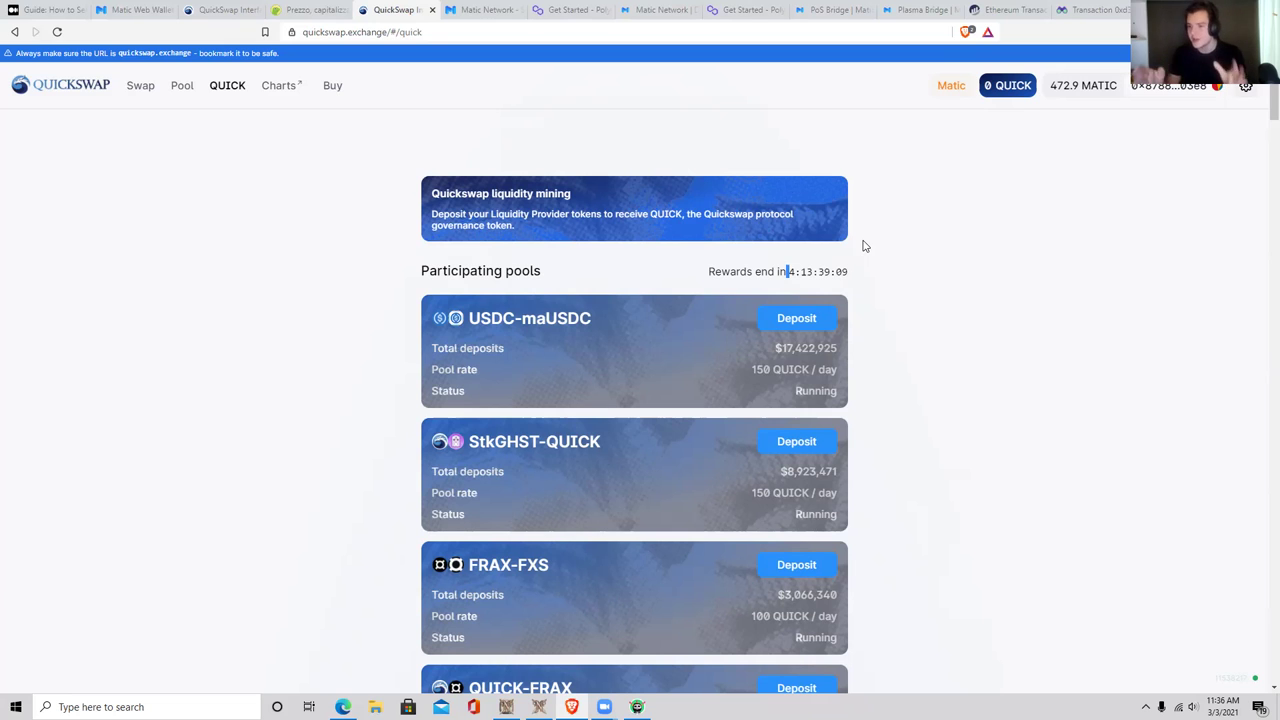
Step: Examine the token pairs, total deposits and pool rates of the highest-reward pools, focusing on QUICK-ETH and StkGHST-QUICK
scroll(668, 249, down, 2)
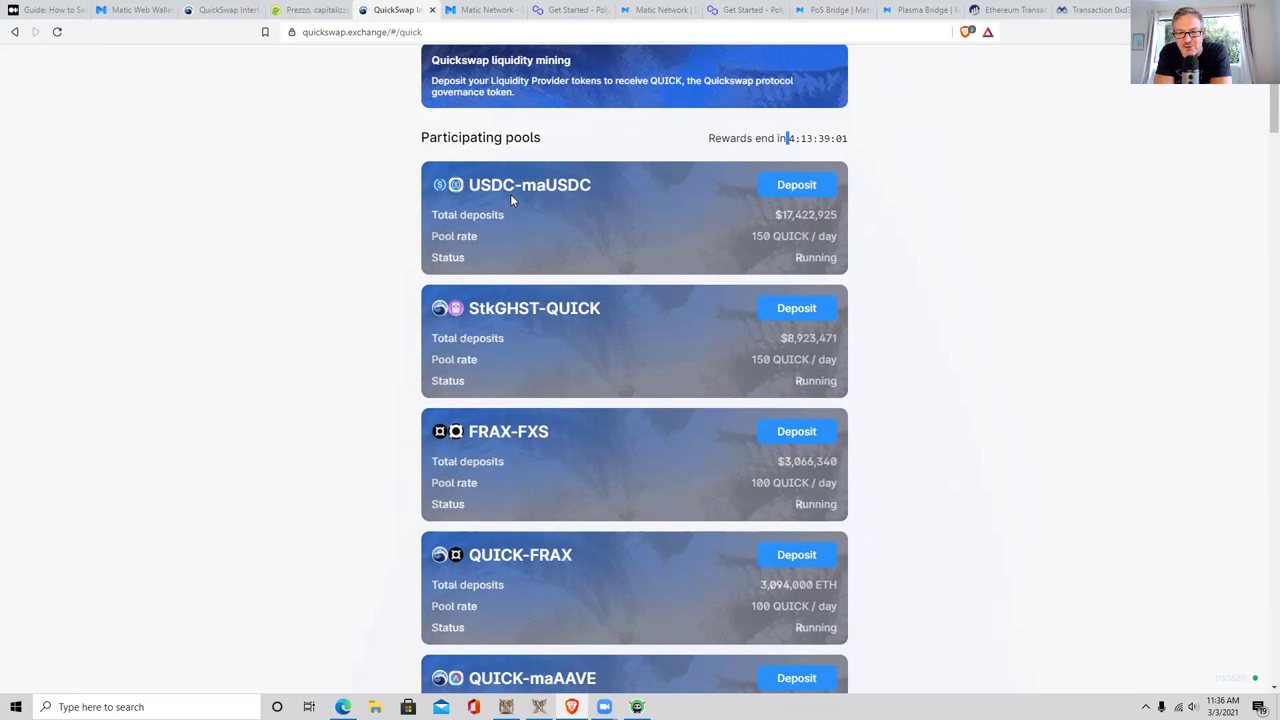
scroll(496, 199, down, 3)
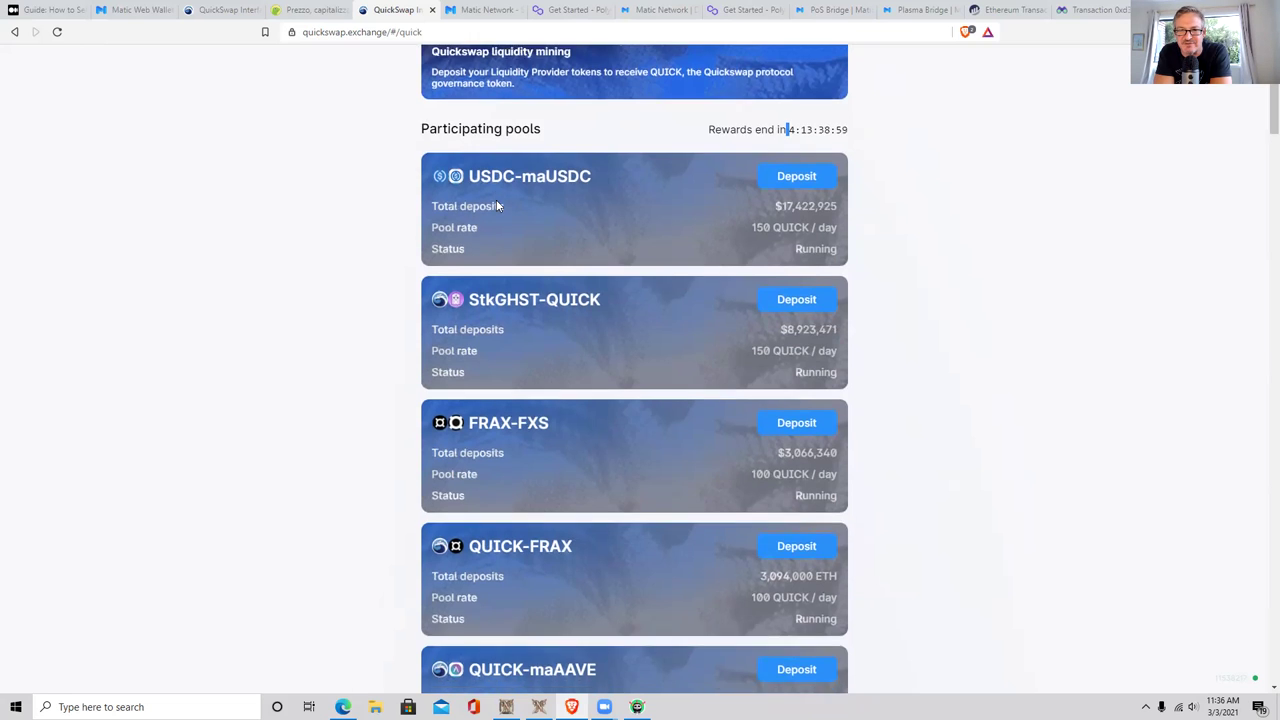
scroll(521, 222, down, 4)
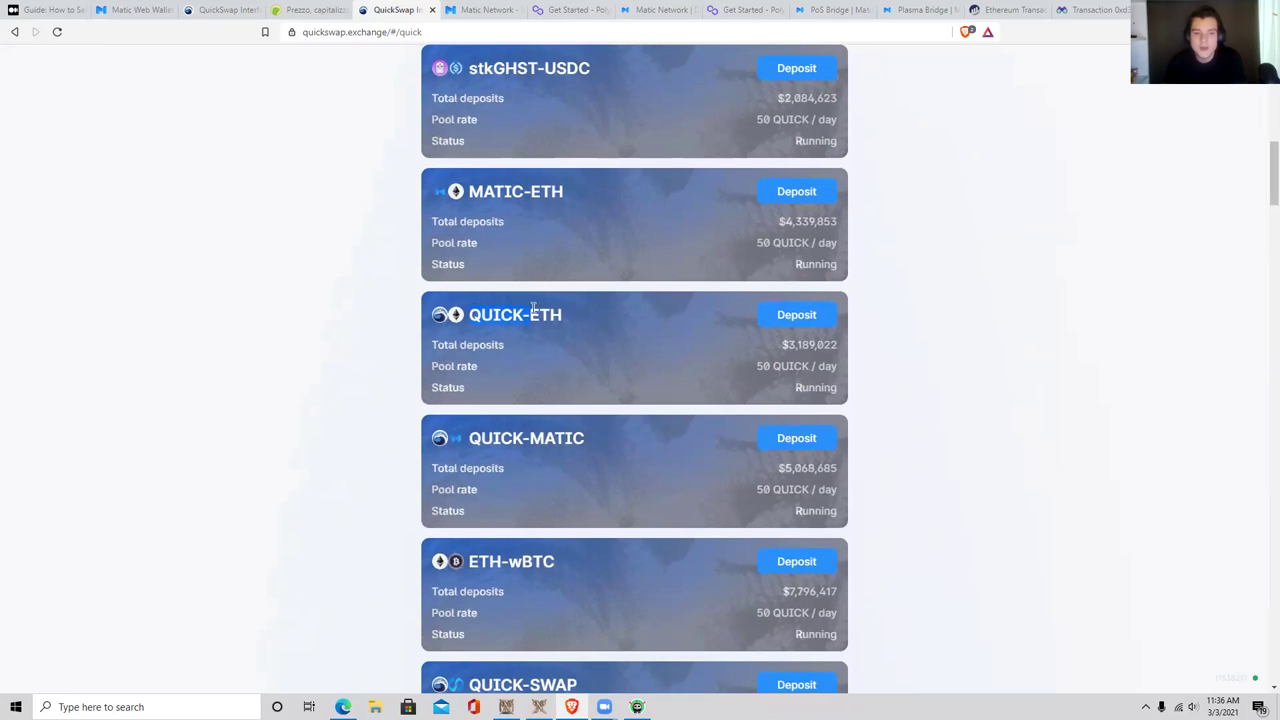
scroll(465, 342, down, 1)
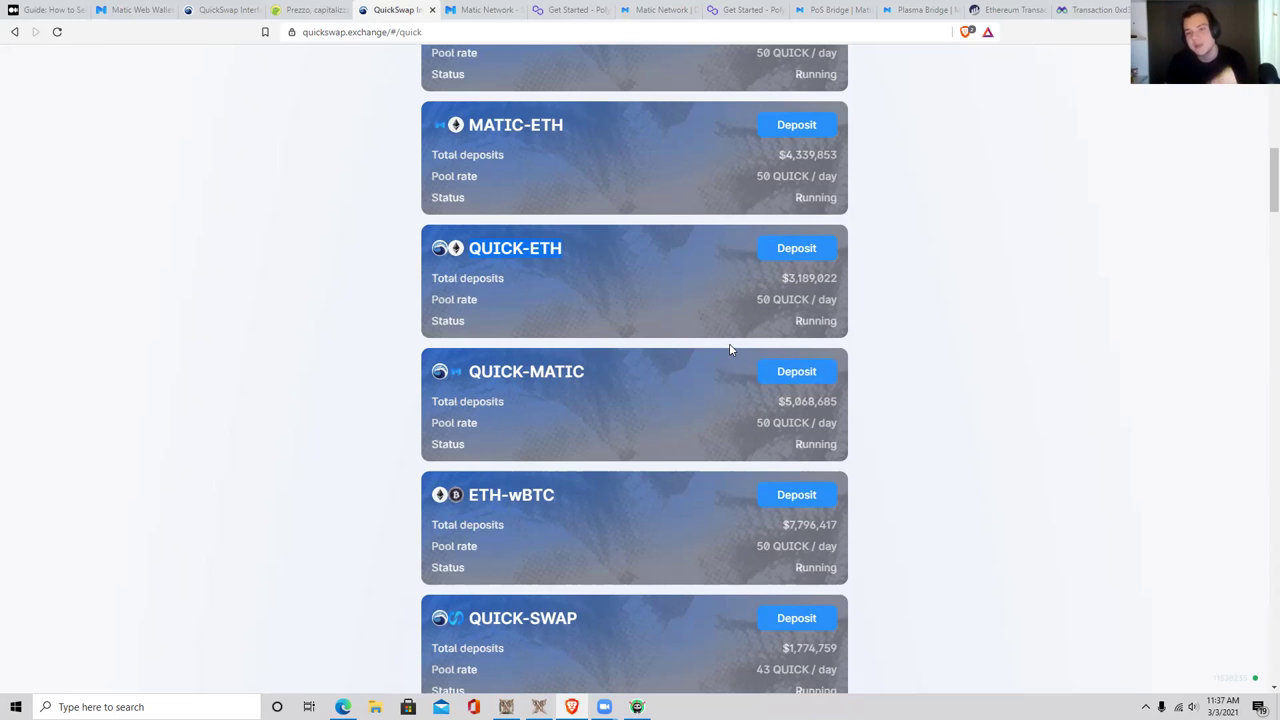
scroll(729, 349, up, 1)
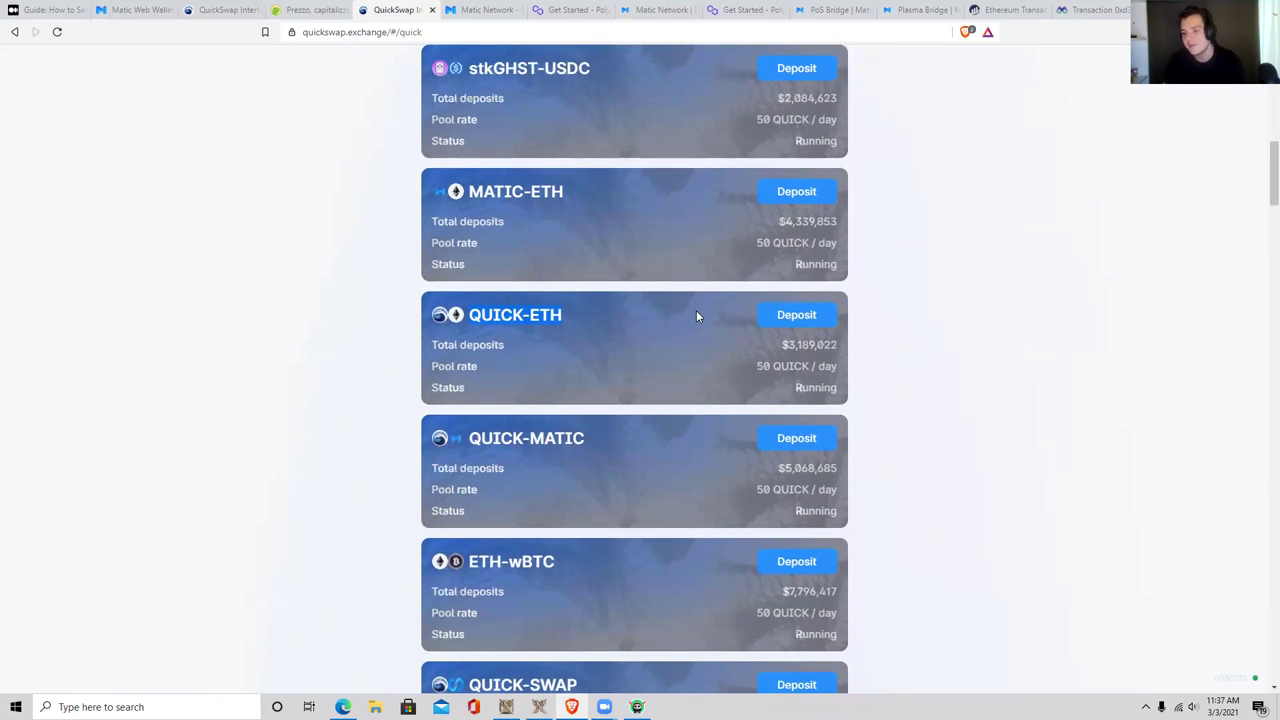
scroll(697, 314, up, 2)
scroll(697, 307, up, 1)
scroll(697, 307, up, 5)
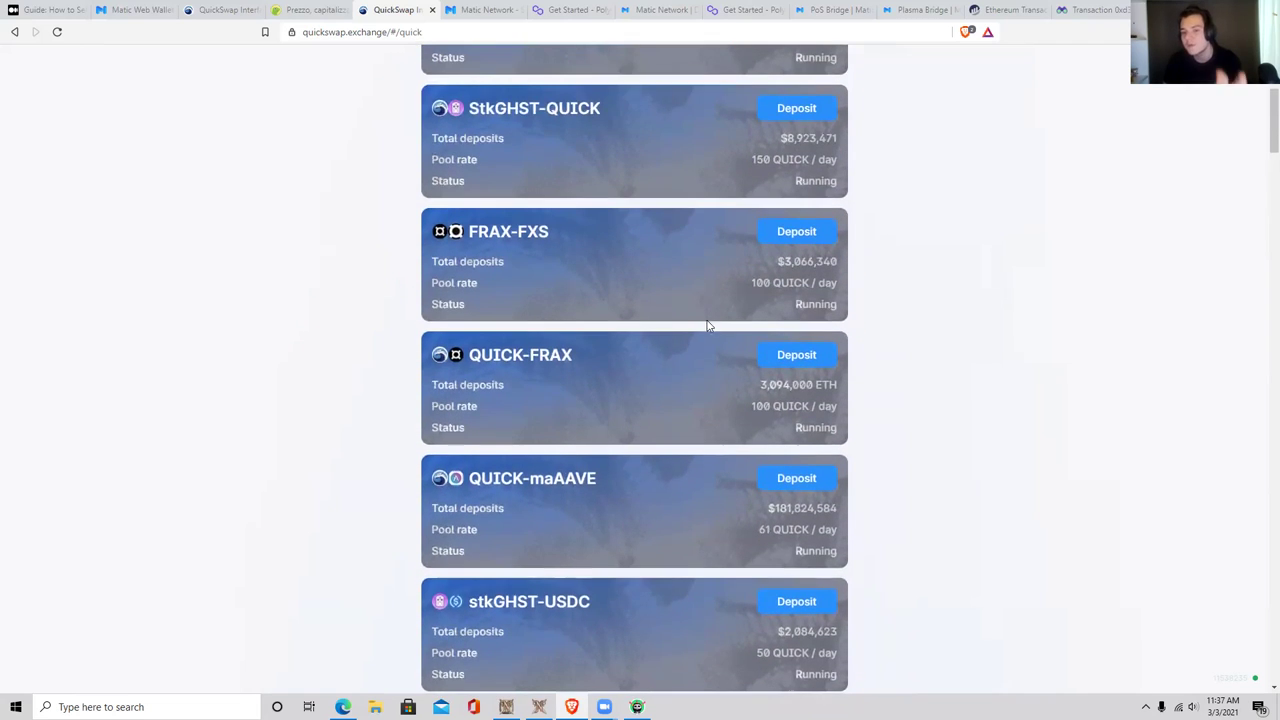
scroll(702, 370, up, 1)
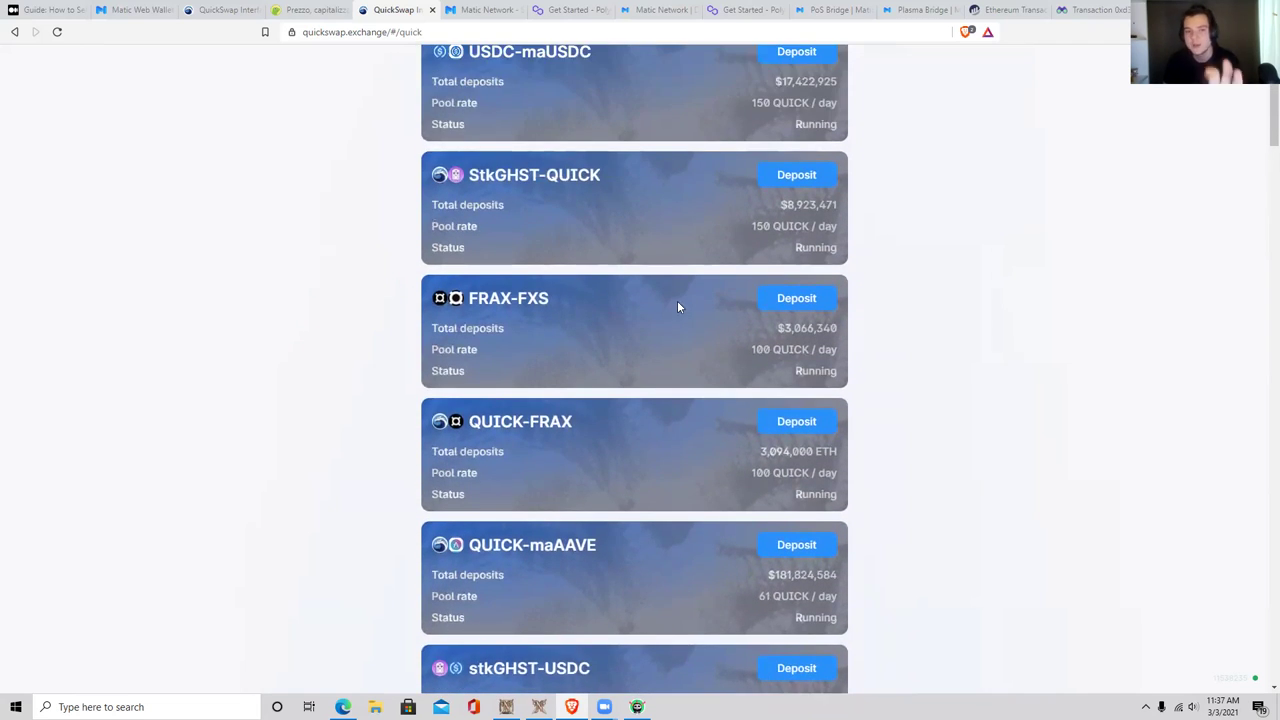
scroll(680, 310, up, 1)
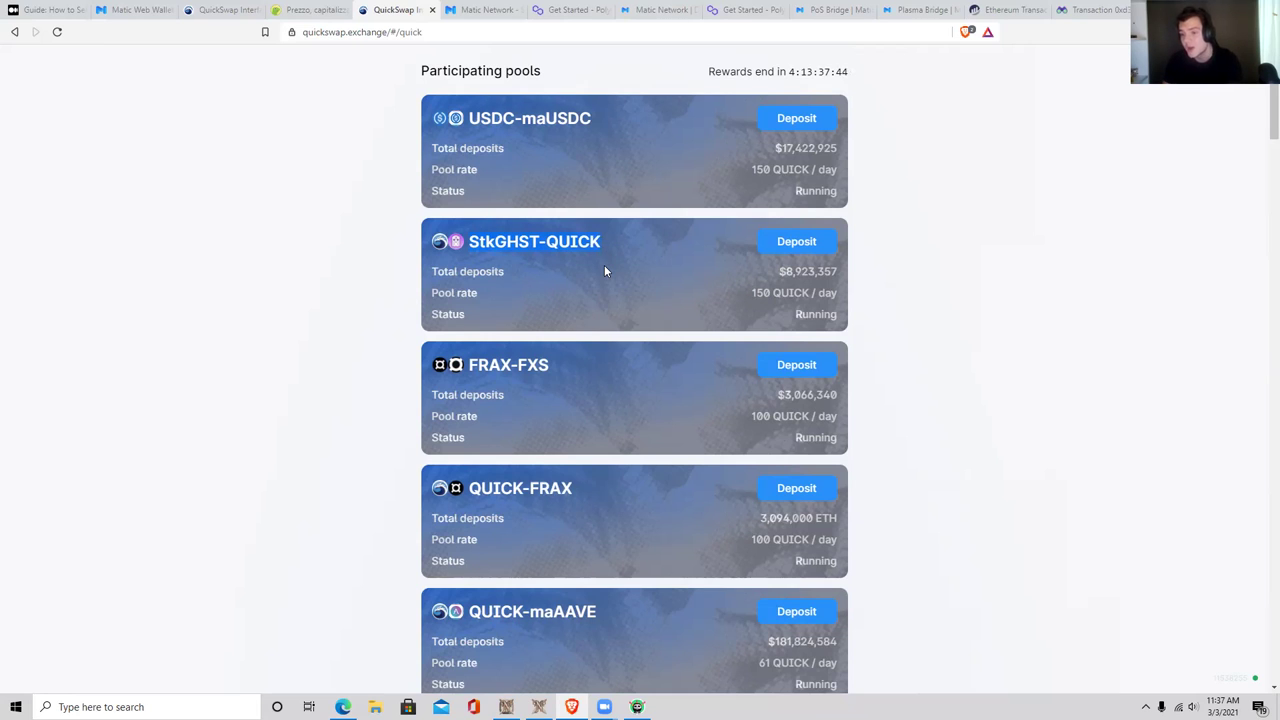
Step: Find the QUICK-ETH pool in the participating pools list and highlight its name
scroll(574, 395, down, 2)
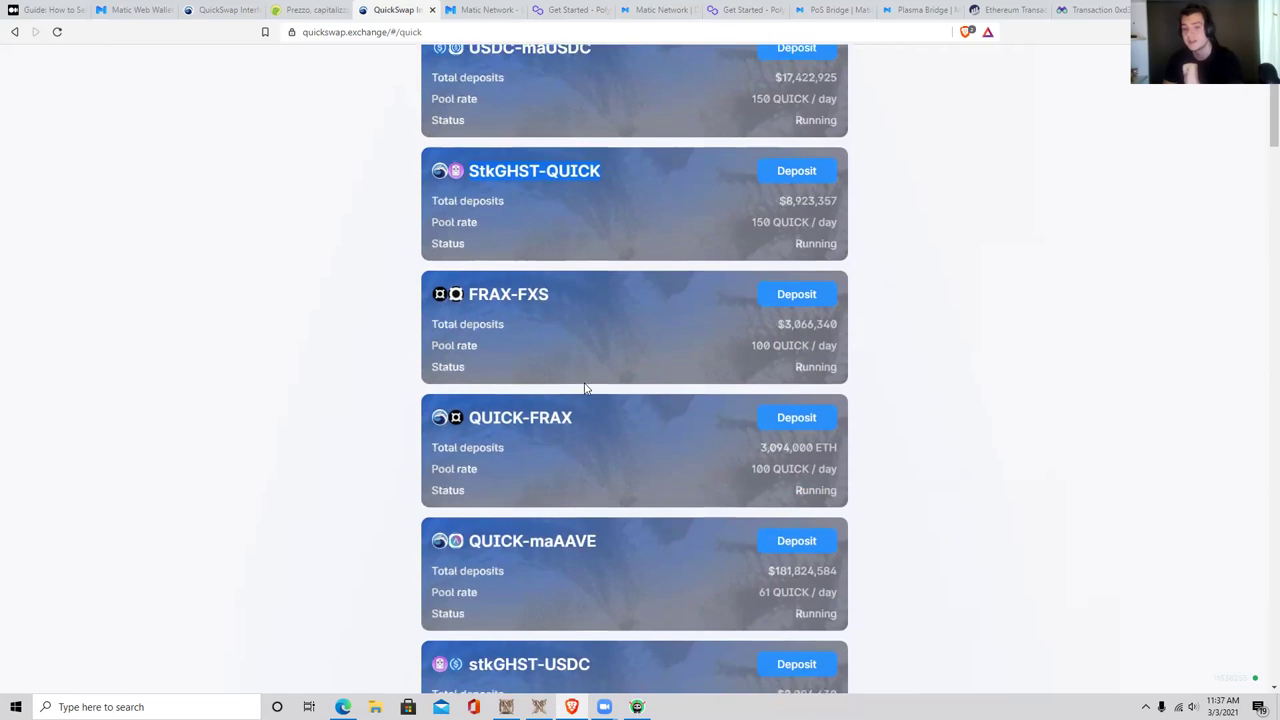
scroll(633, 324, down, 3)
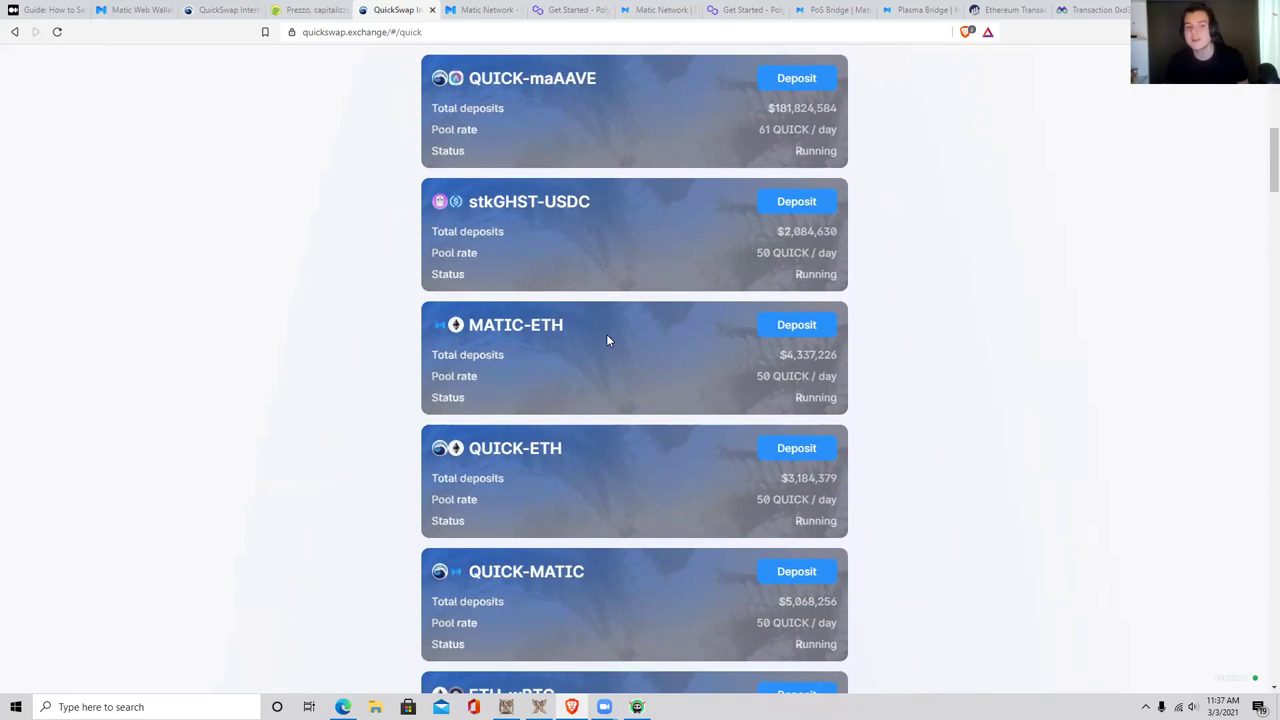
scroll(606, 334, down, 1)
scroll(575, 339, down, 1)
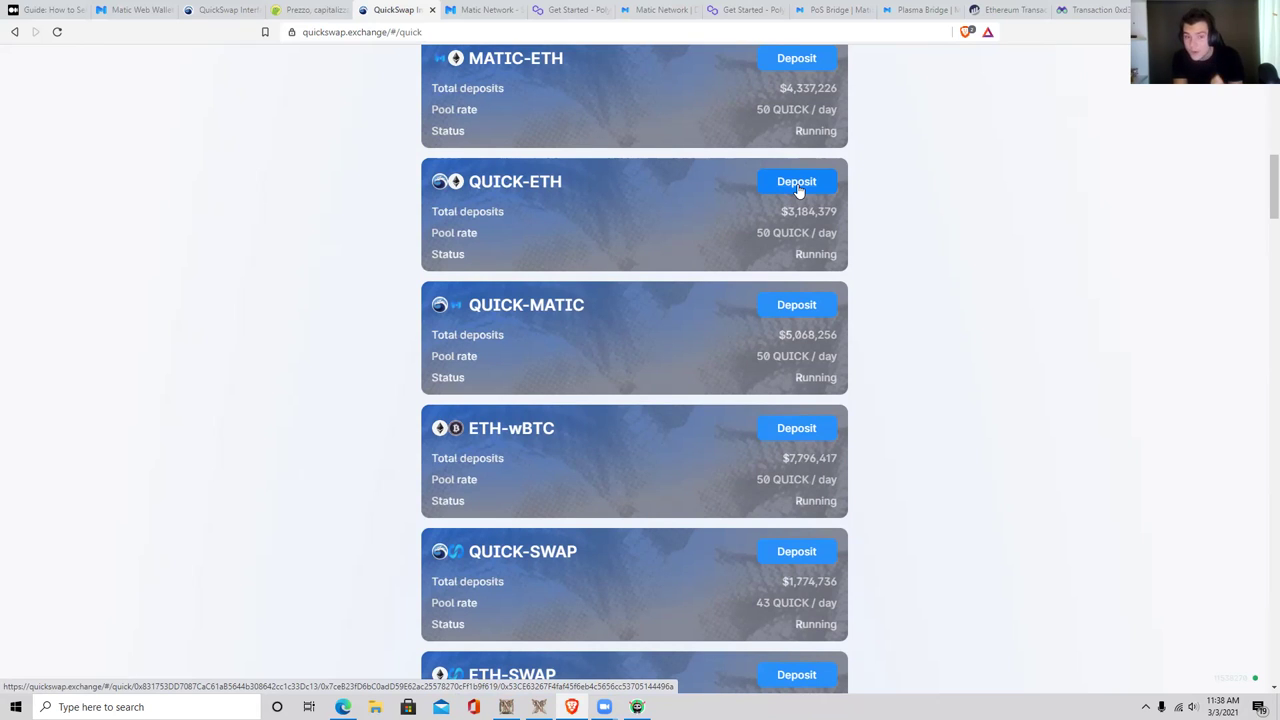
drag(470, 183, 566, 194)
Step: Compare the other pools listed above and below QUICK-ETH, from USDC-maUSDC through MATIC-USDC
scroll(727, 359, up, 7)
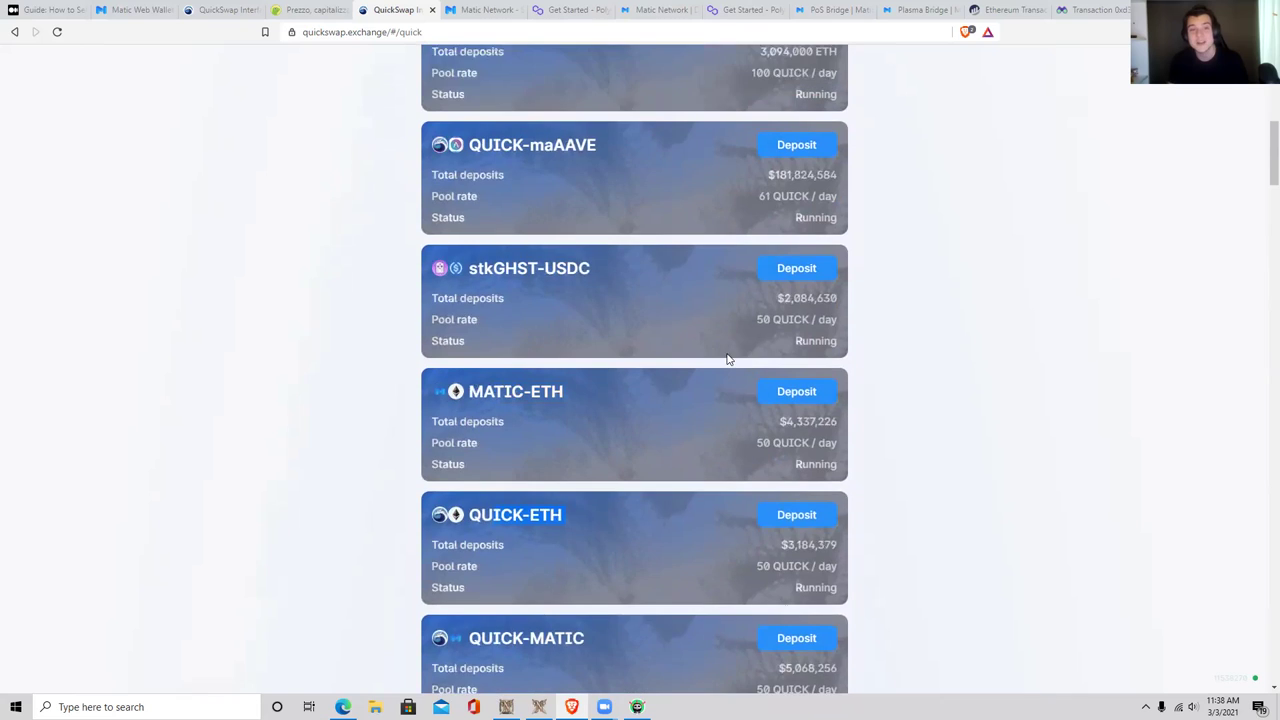
scroll(722, 357, up, 3)
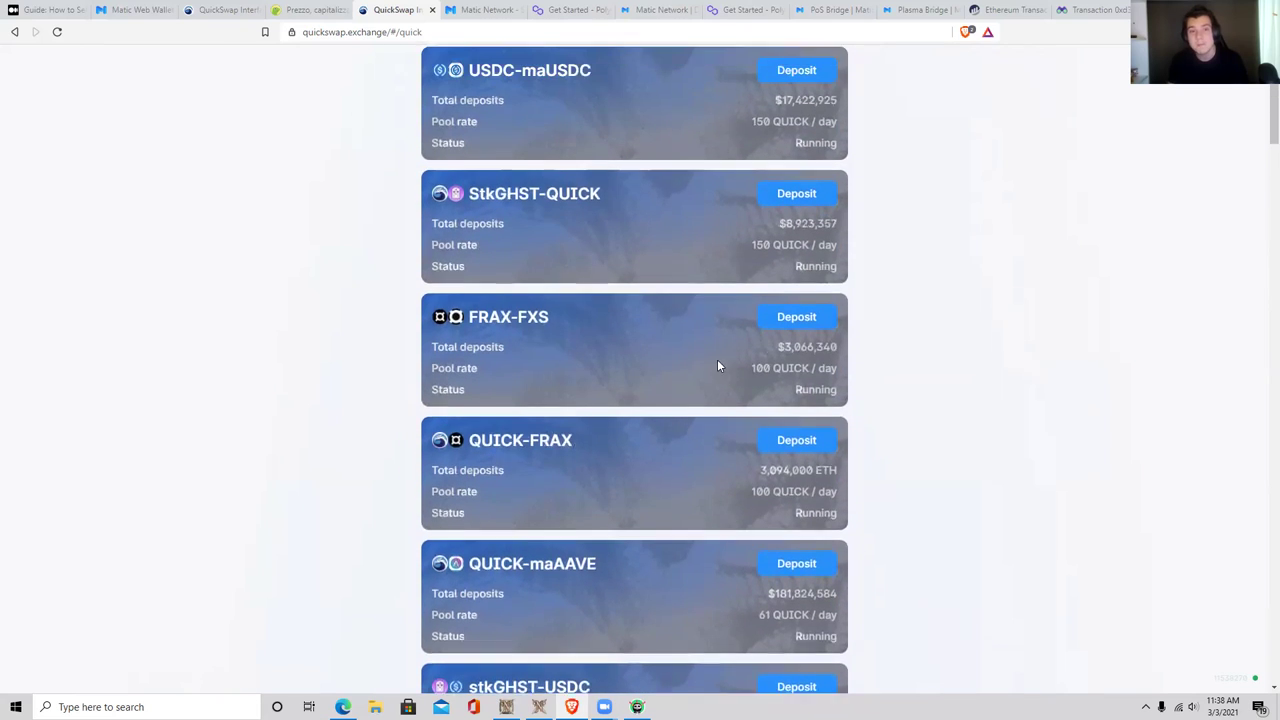
scroll(697, 364, down, 1)
scroll(697, 369, down, 5)
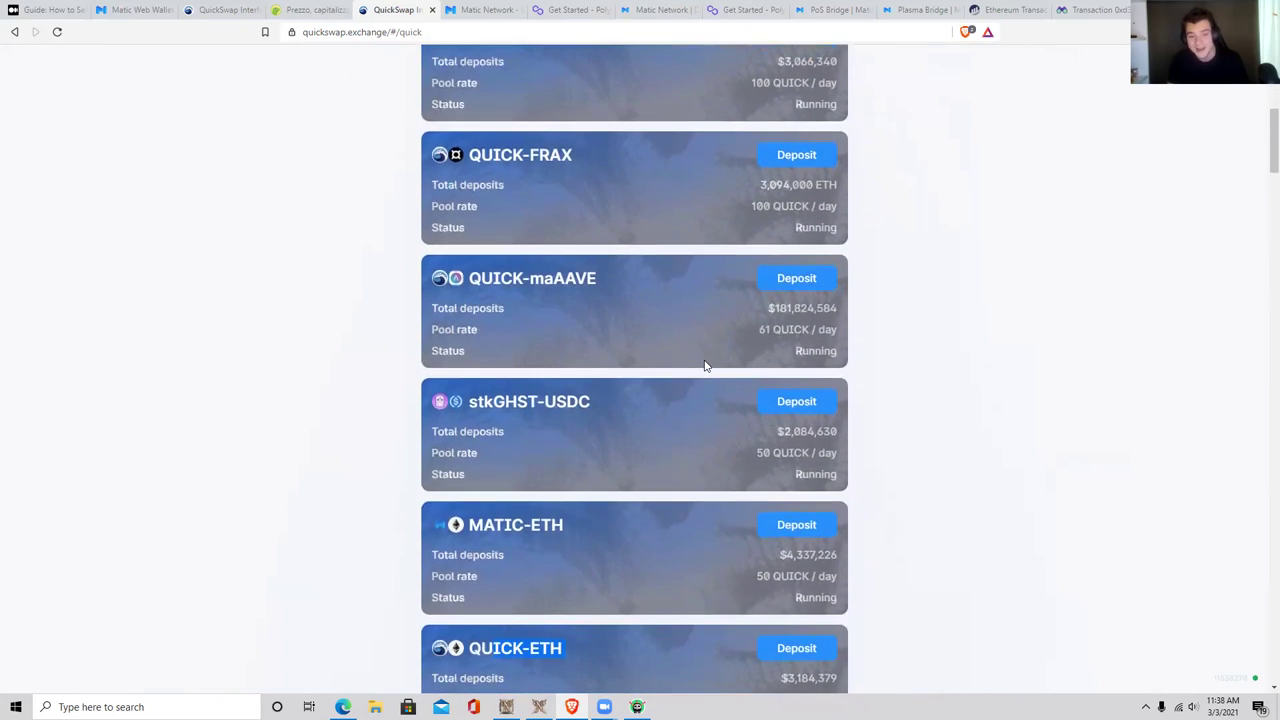
scroll(704, 365, down, 5)
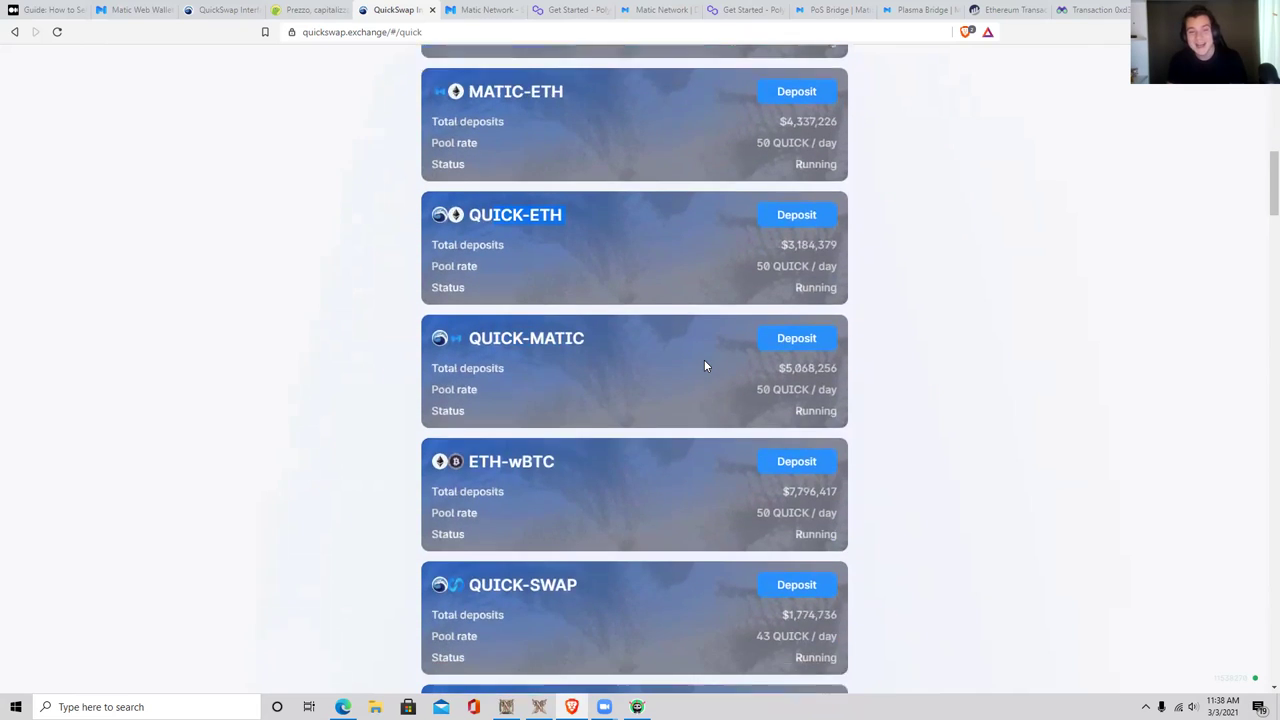
scroll(704, 365, down, 3)
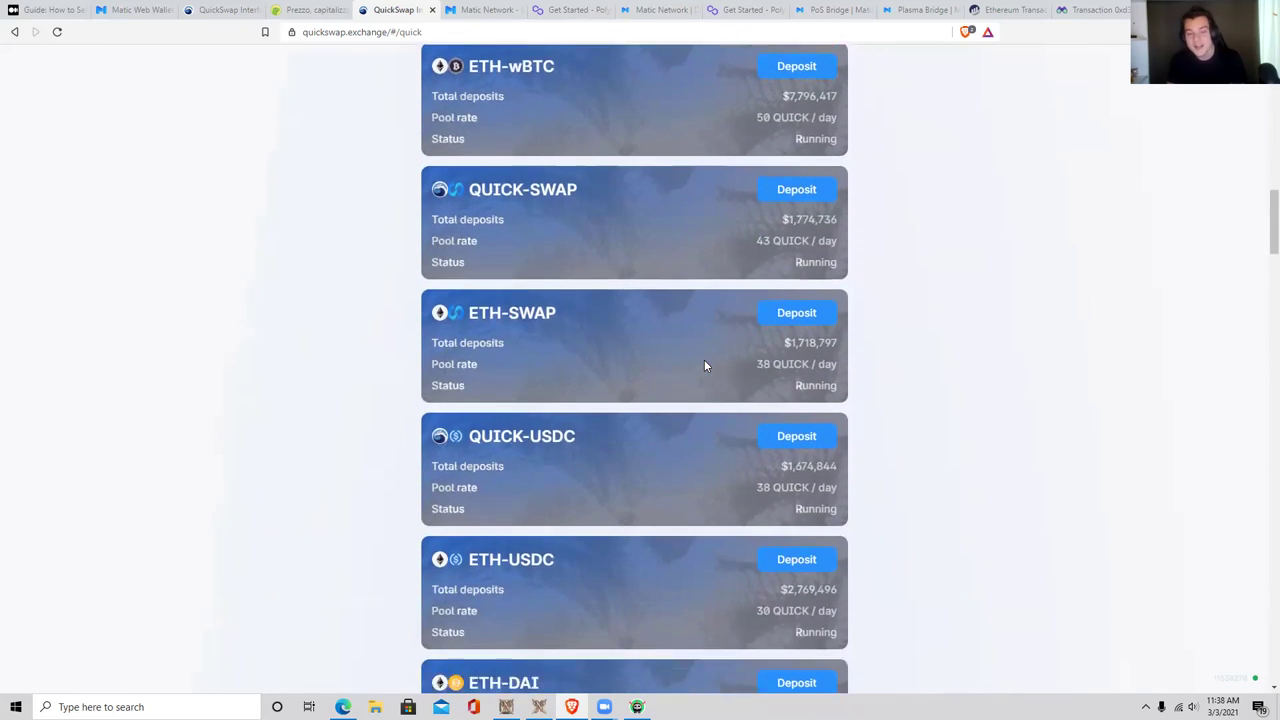
scroll(704, 365, down, 1)
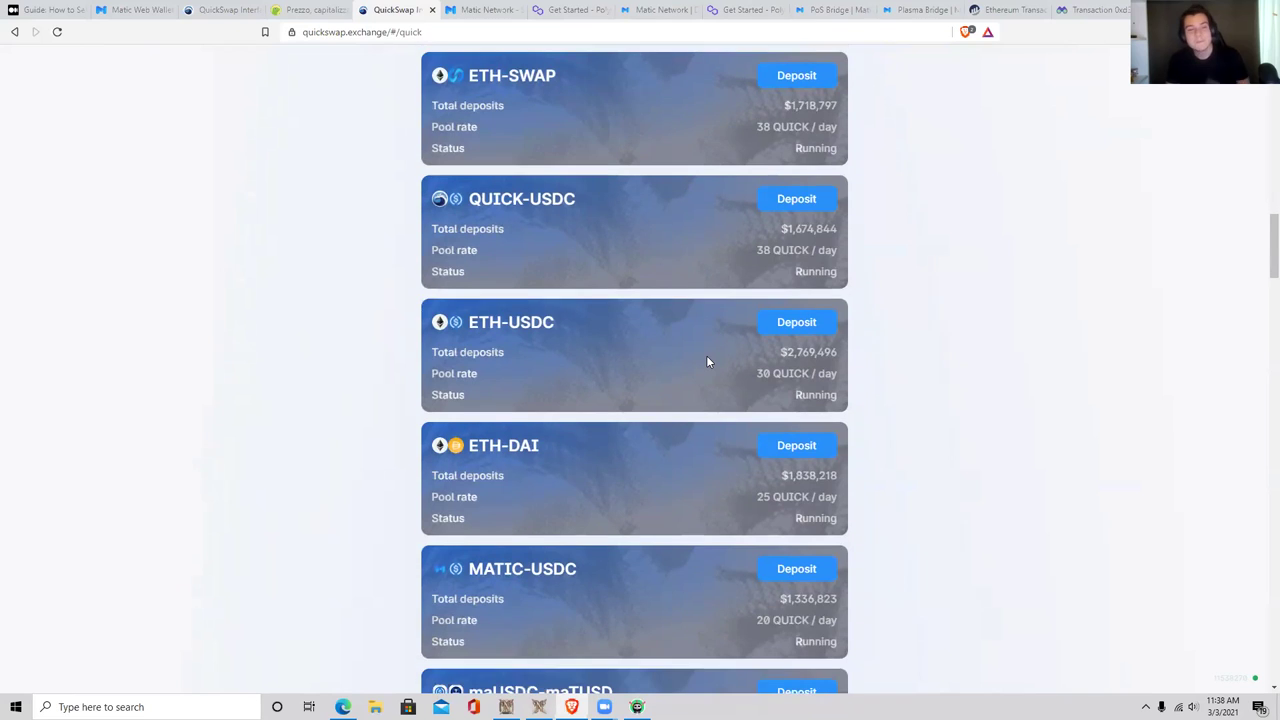
Step: Open the deposit page of the QUICK-ETH liquidity mining pool
scroll(680, 300, up, 6)
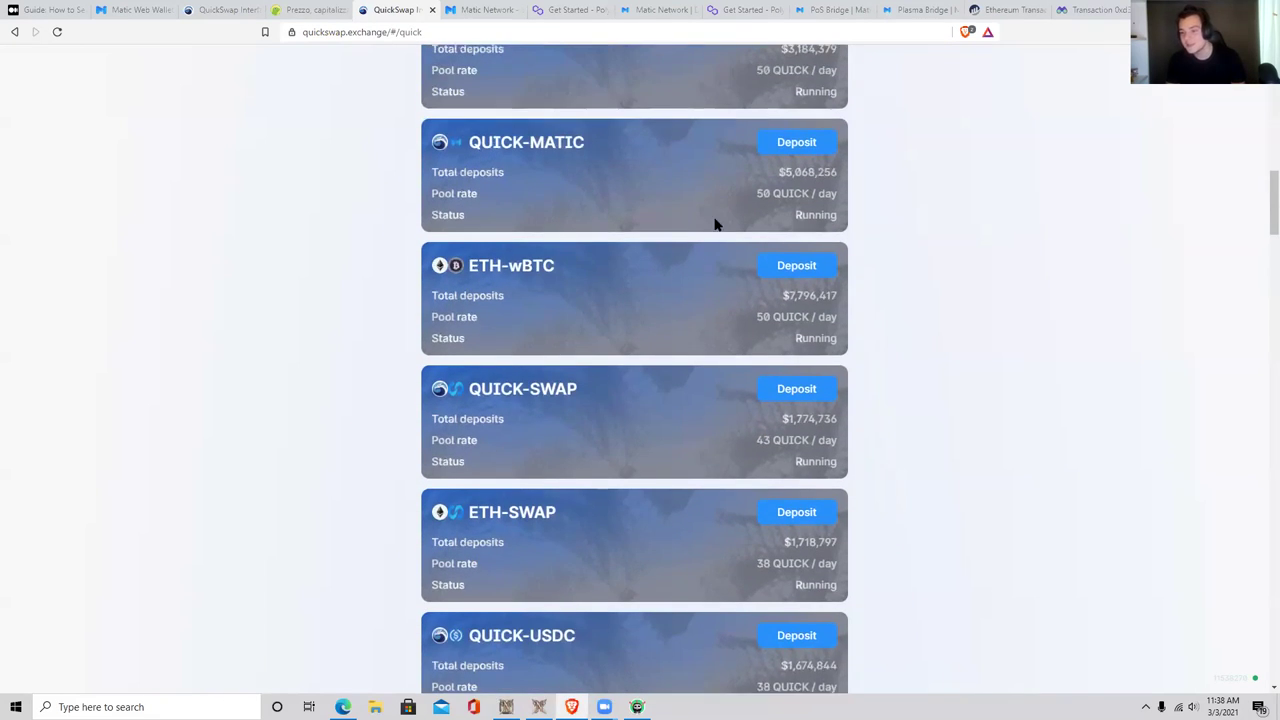
click(780, 184)
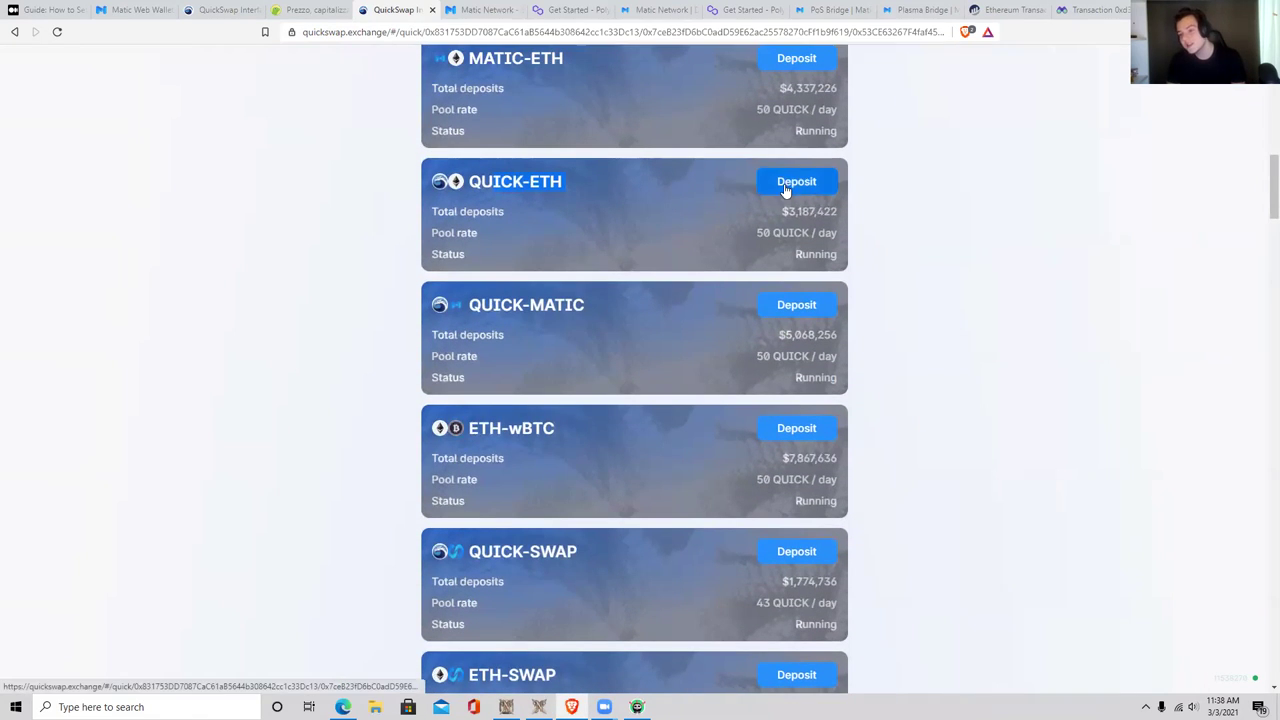
click(720, 250)
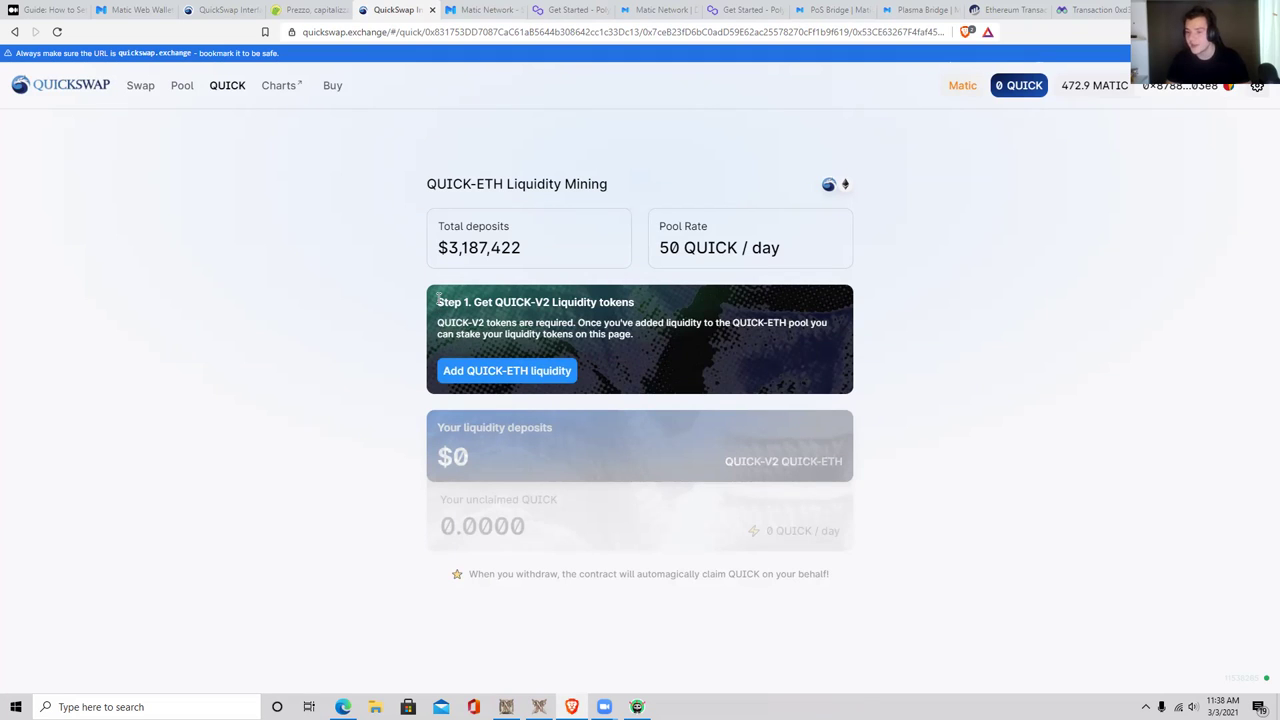
Step: Read the Step 1 instructions on getting QUICK-V2 liquidity tokens for the QUICK-ETH pool, highlighting the key phrases
drag(439, 297, 644, 338)
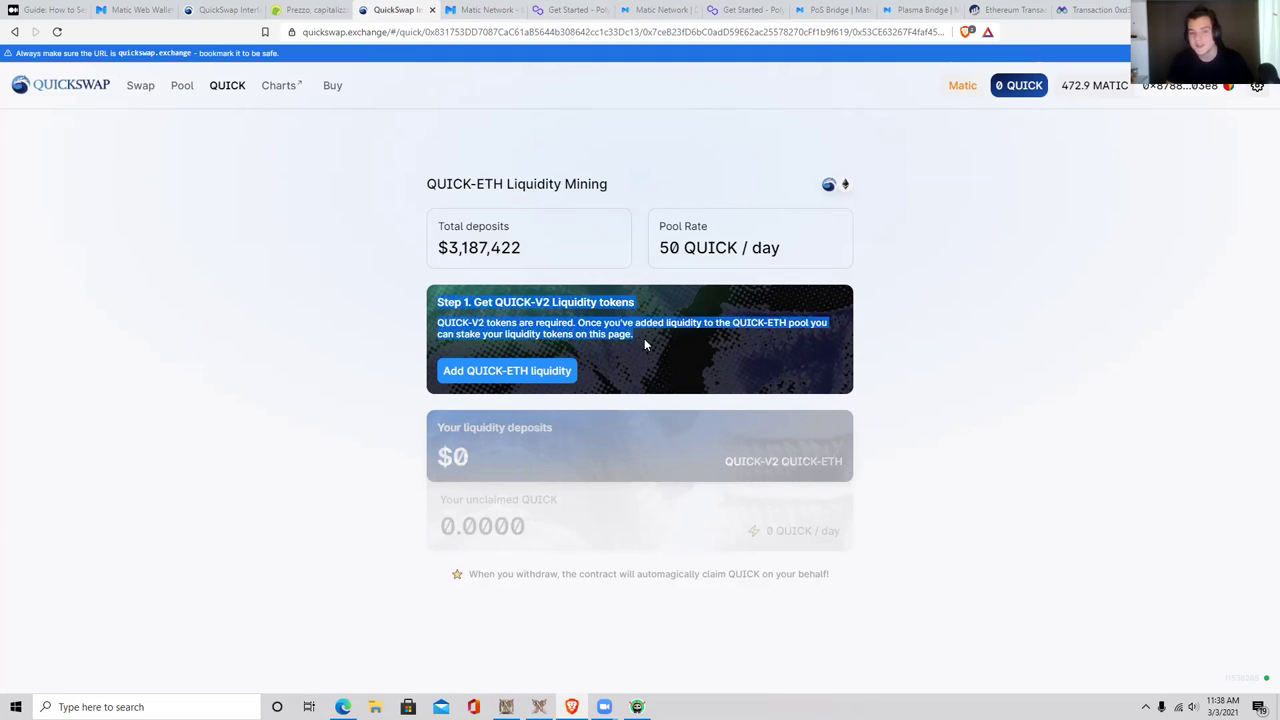
click(477, 301)
drag(476, 299, 617, 302)
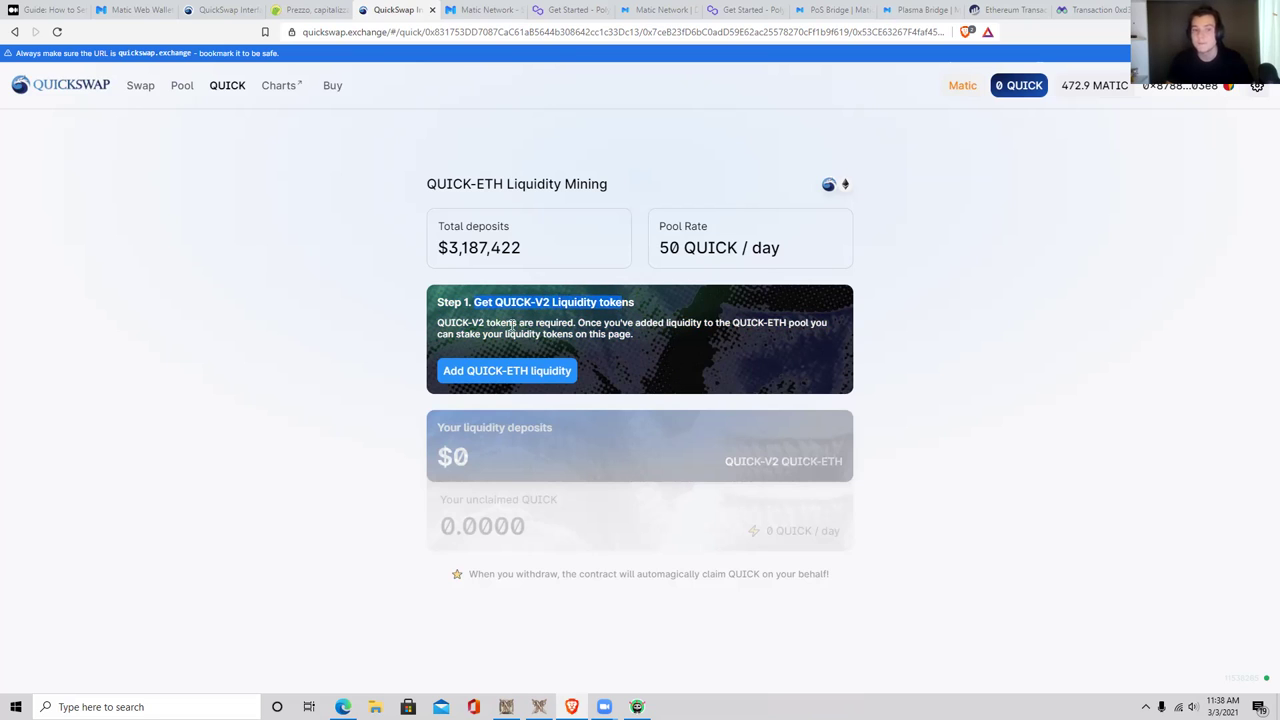
drag(437, 322, 475, 323)
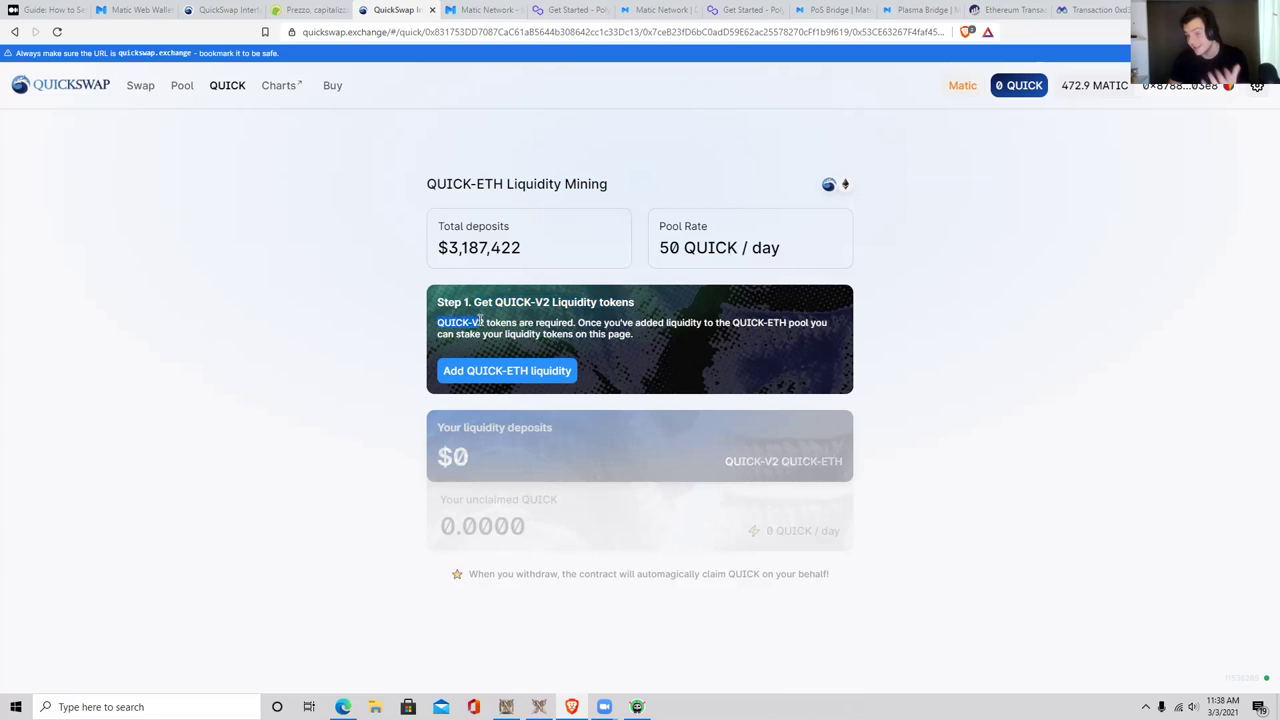
Step: Highlight the remaining Step 1 text about QUICK-V2 tokens, adding QUICK-ETH liquidity and staking the liquidity tokens
drag(504, 300, 543, 311)
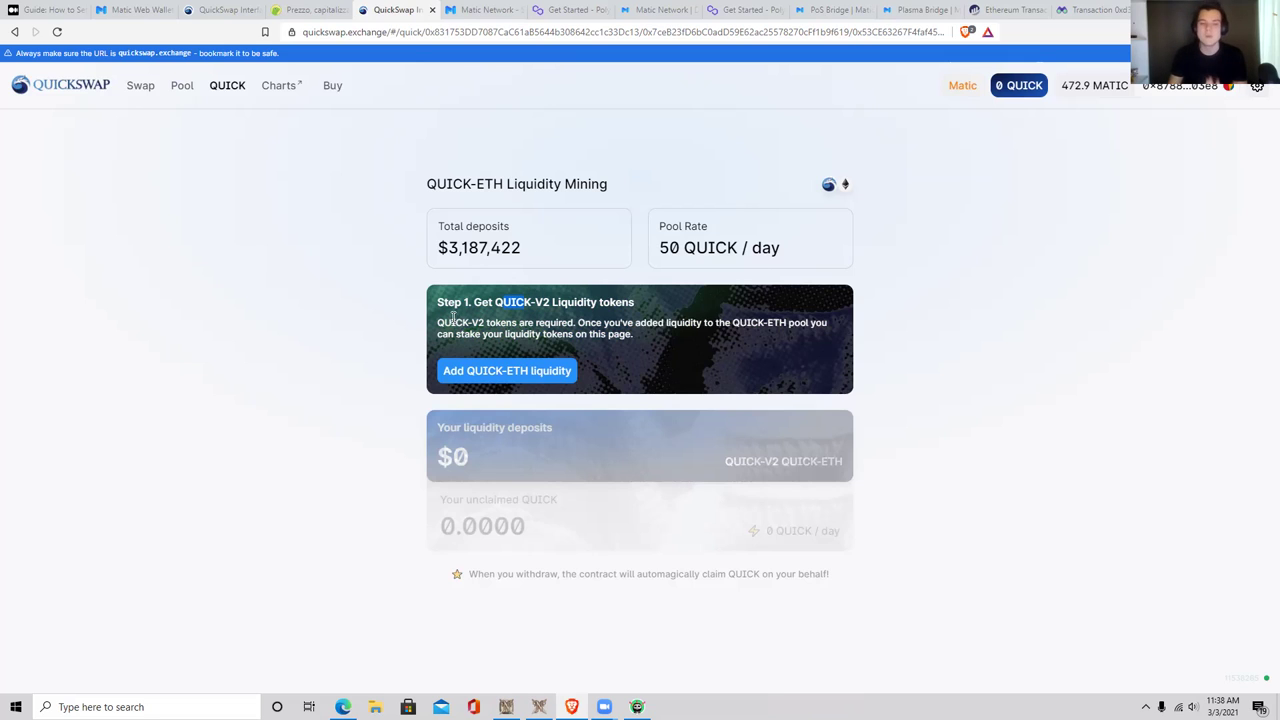
drag(503, 322, 826, 322)
drag(456, 334, 634, 334)
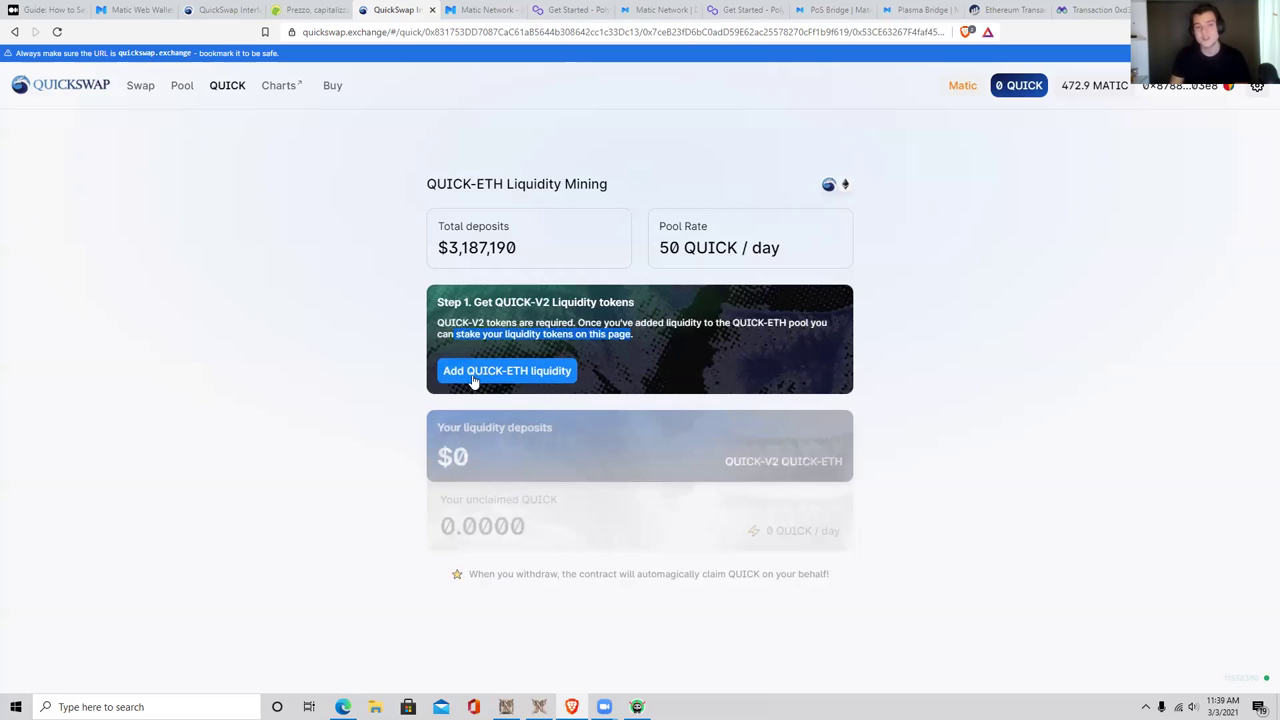
Step: View the Add Liquidity form for the QUICK and ETH pair, and go back from it to the pool overview
click(542, 374)
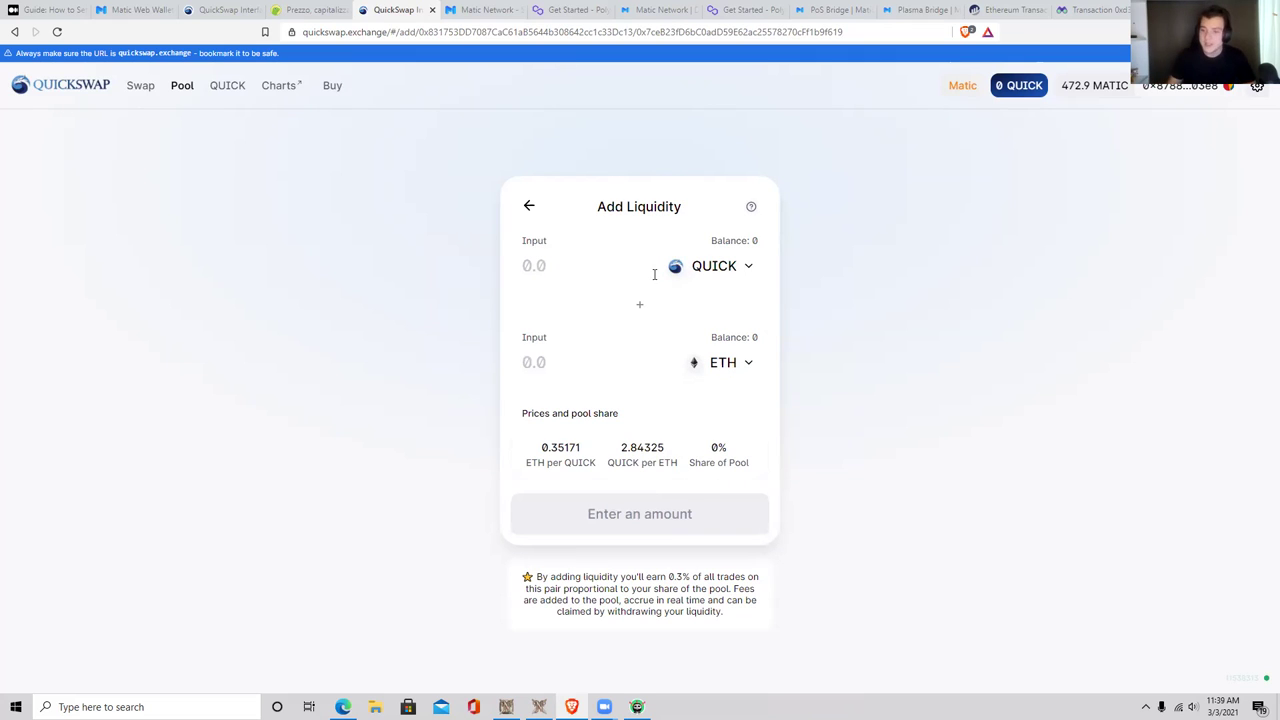
click(531, 207)
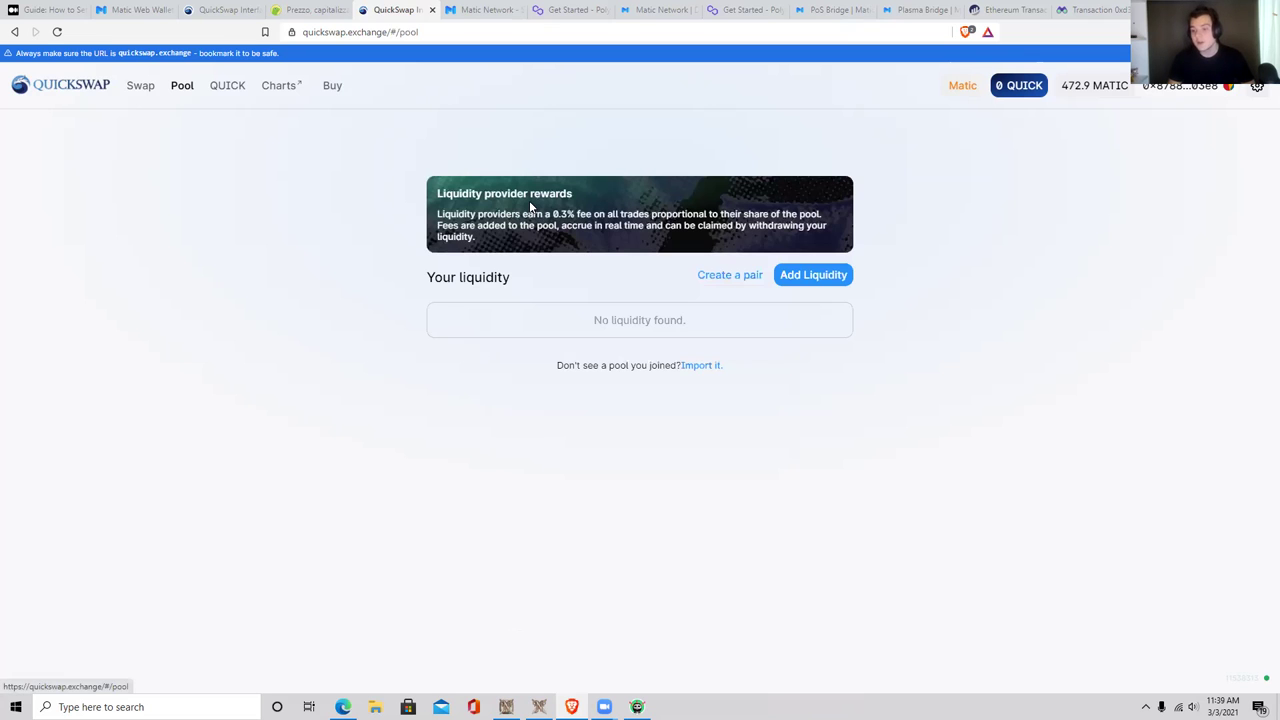
Step: Return to the liquidity mining pools and reopen the deposit page of the QUICK-ETH pool
click(238, 88)
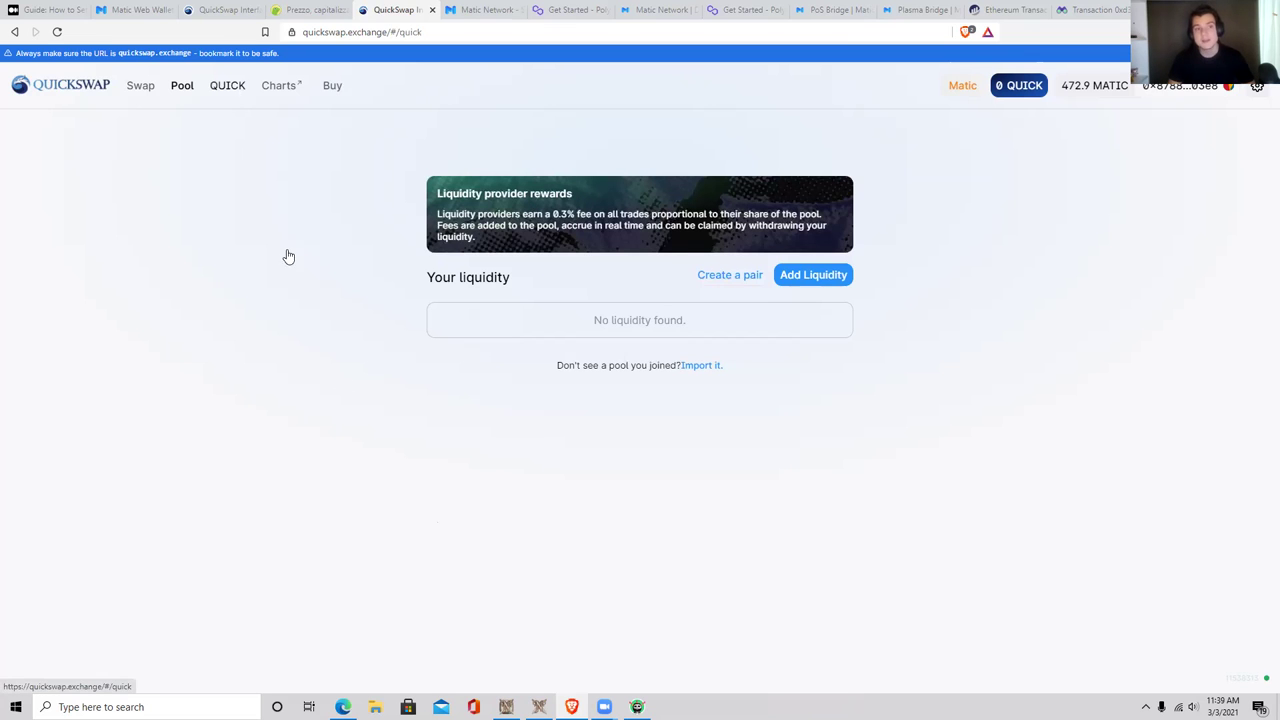
scroll(706, 500, down, 2)
scroll(707, 470, down, 5)
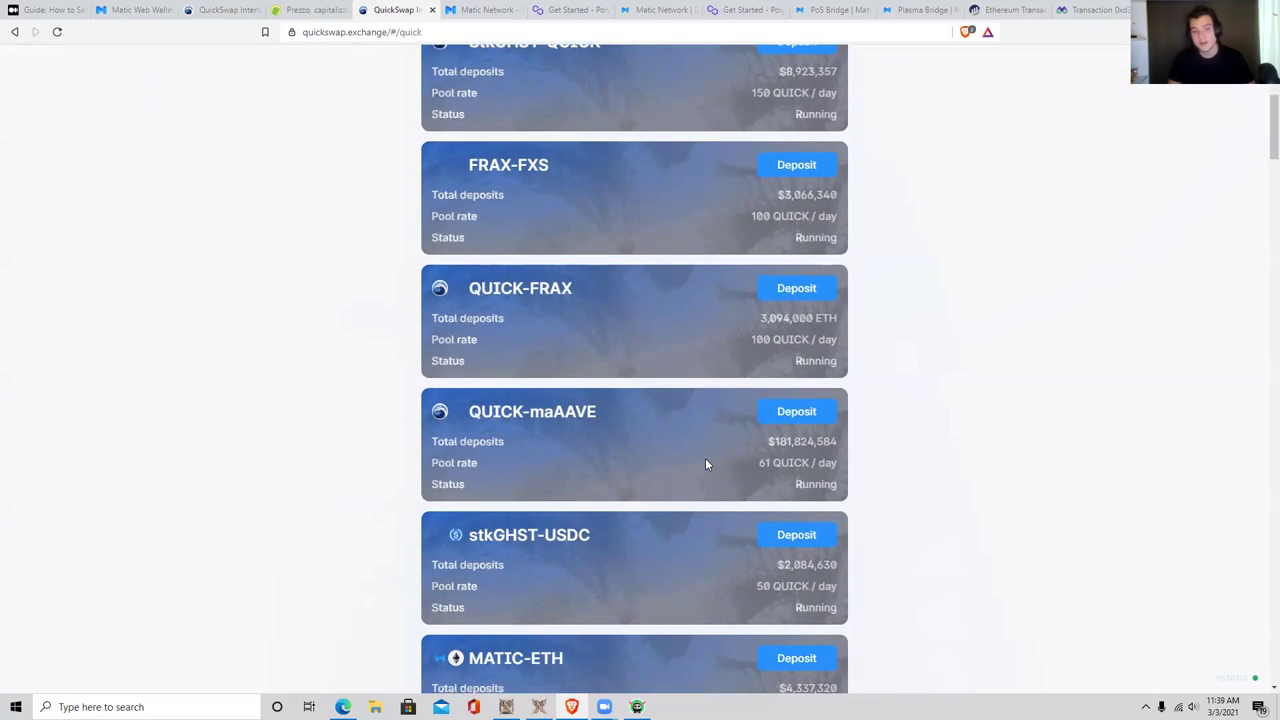
scroll(670, 479, down, 1)
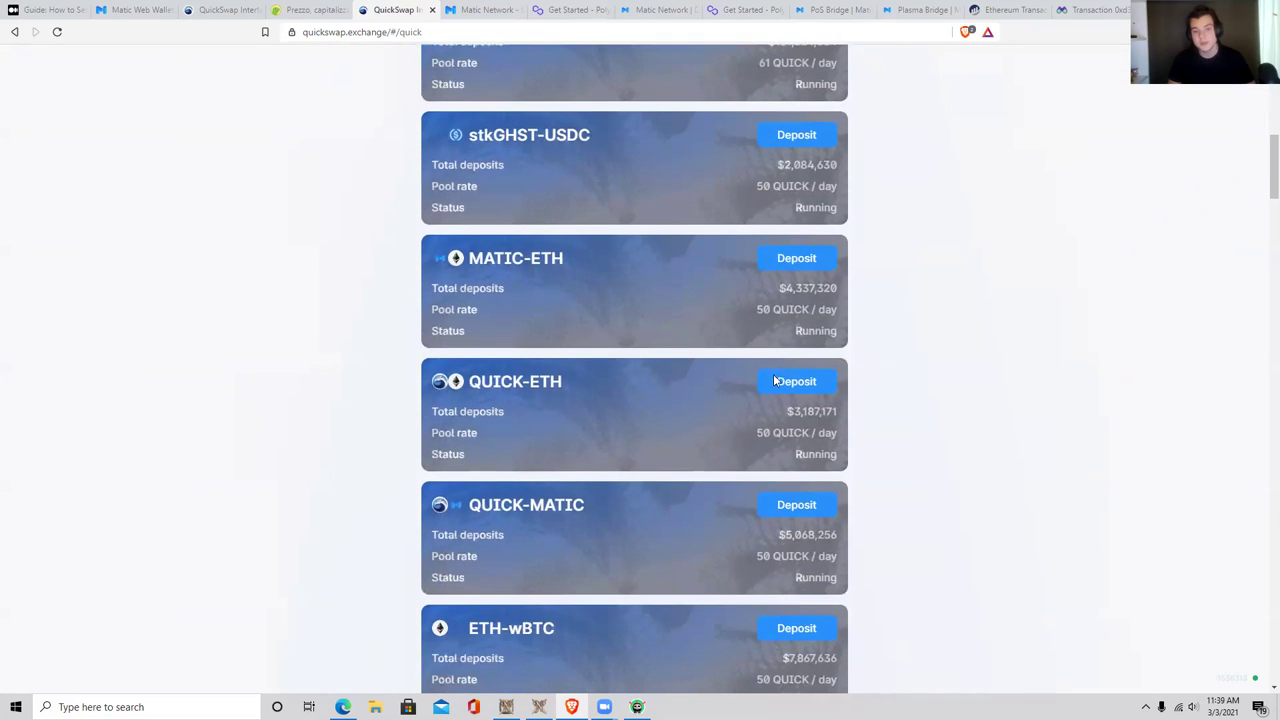
click(790, 381)
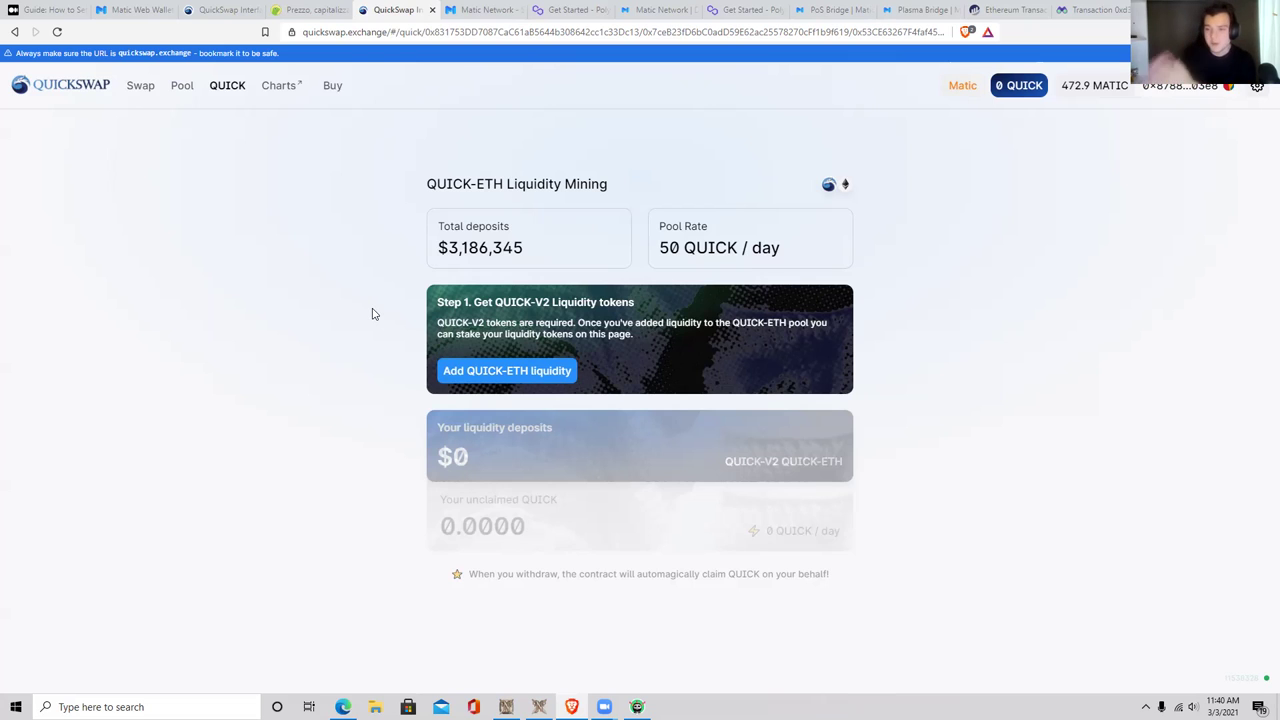
Step: Return to the participating pools list and check the MATIC balance in the connected crypto wallet
click(237, 87)
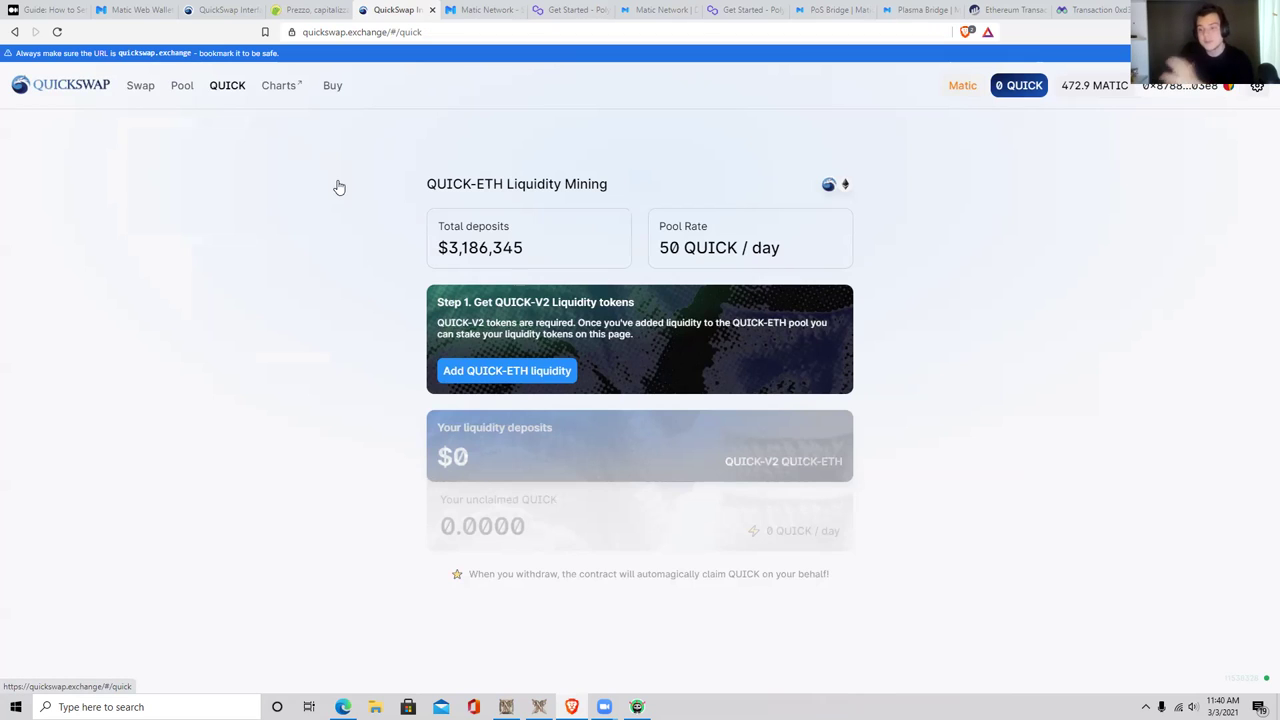
click(224, 88)
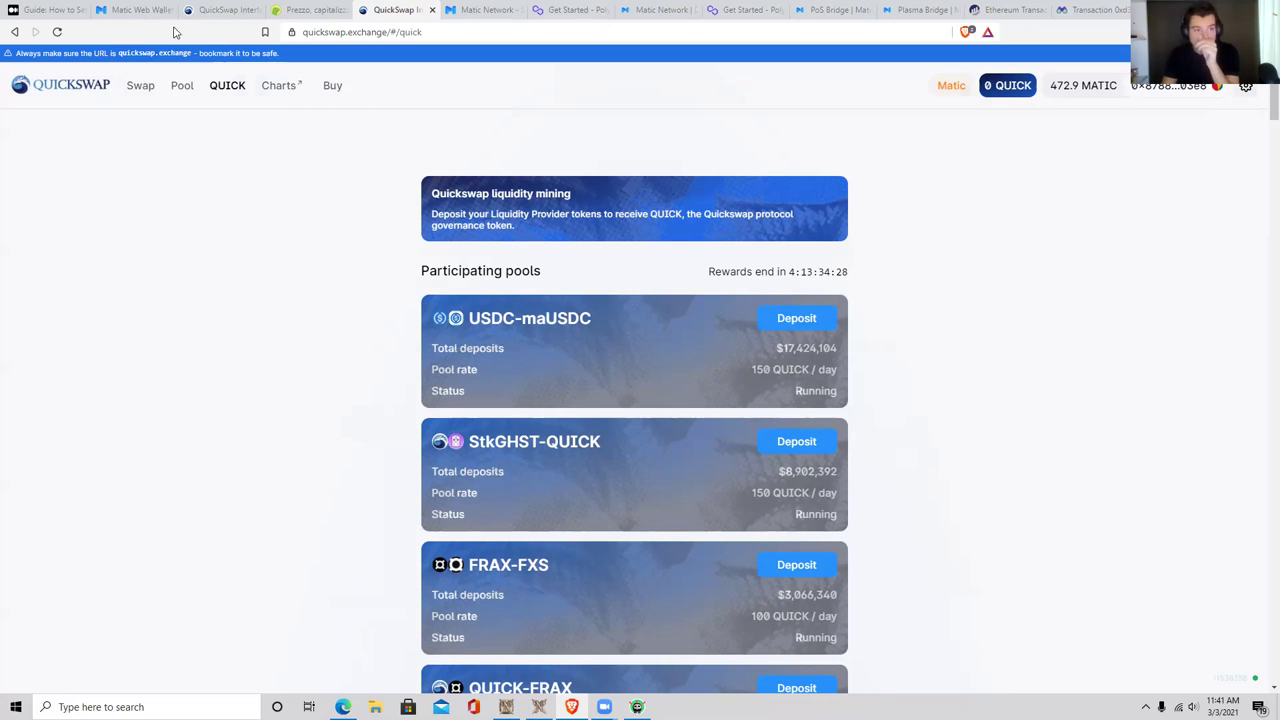
click(1188, 90)
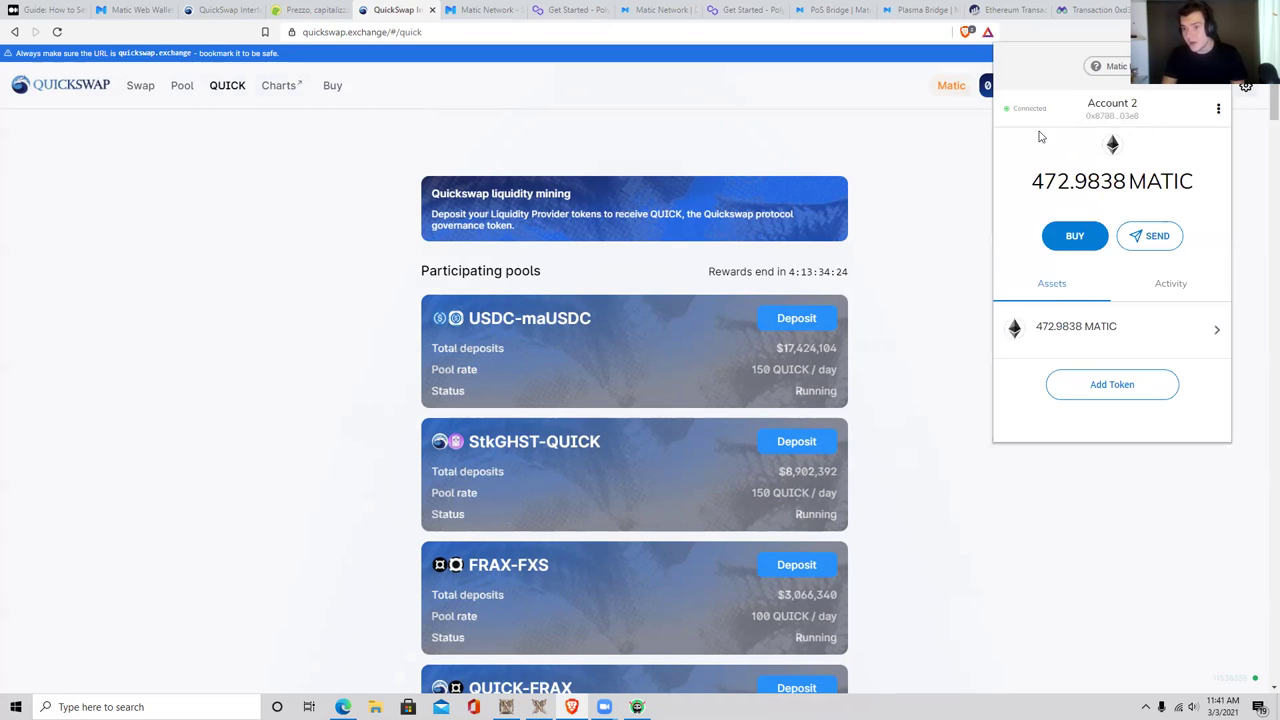
click(196, 147)
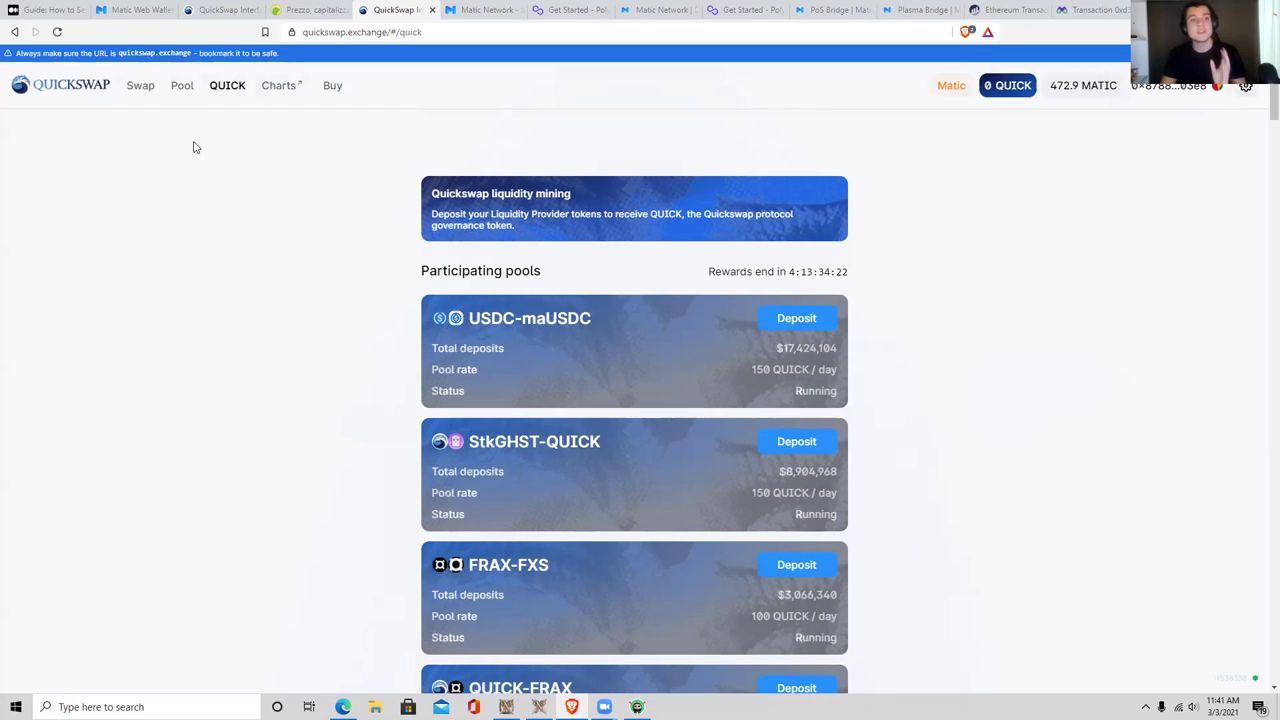
Step: Switch to Matic Wallet and set up a bridge transfer of 10 Matic Token from Matic Network to Ethereum
click(128, 12)
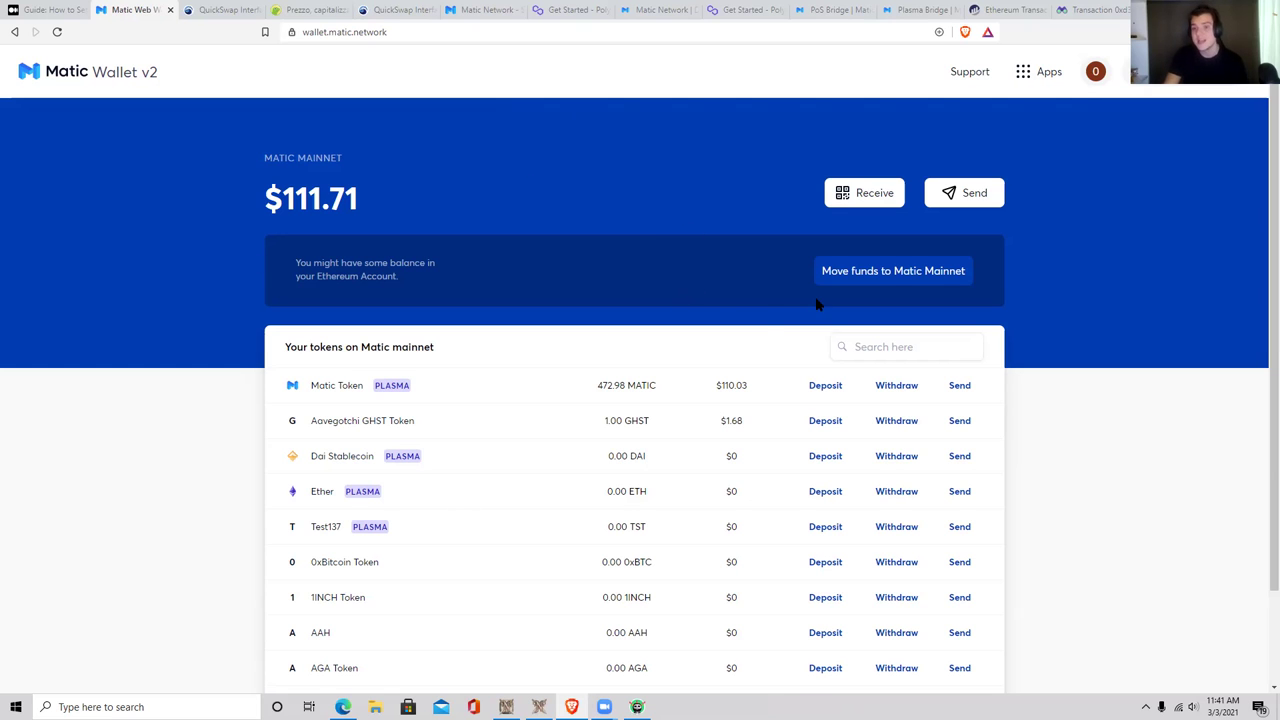
click(887, 277)
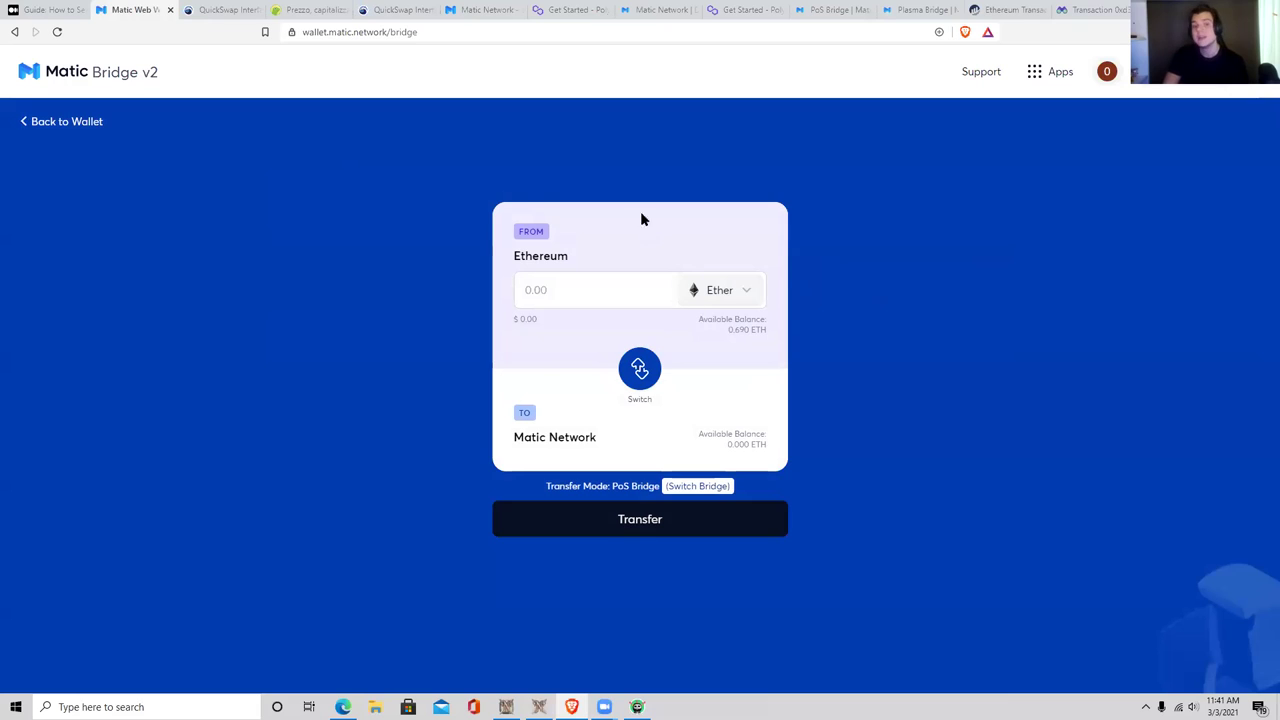
click(640, 374)
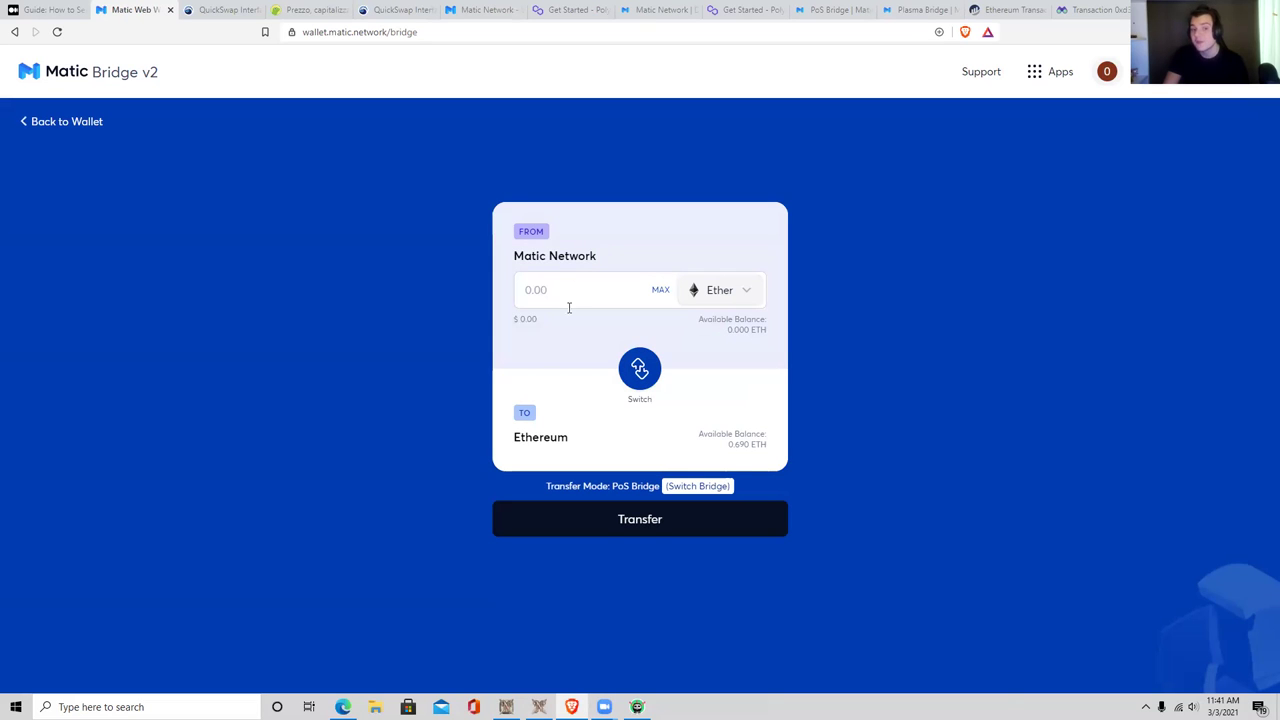
click(739, 292)
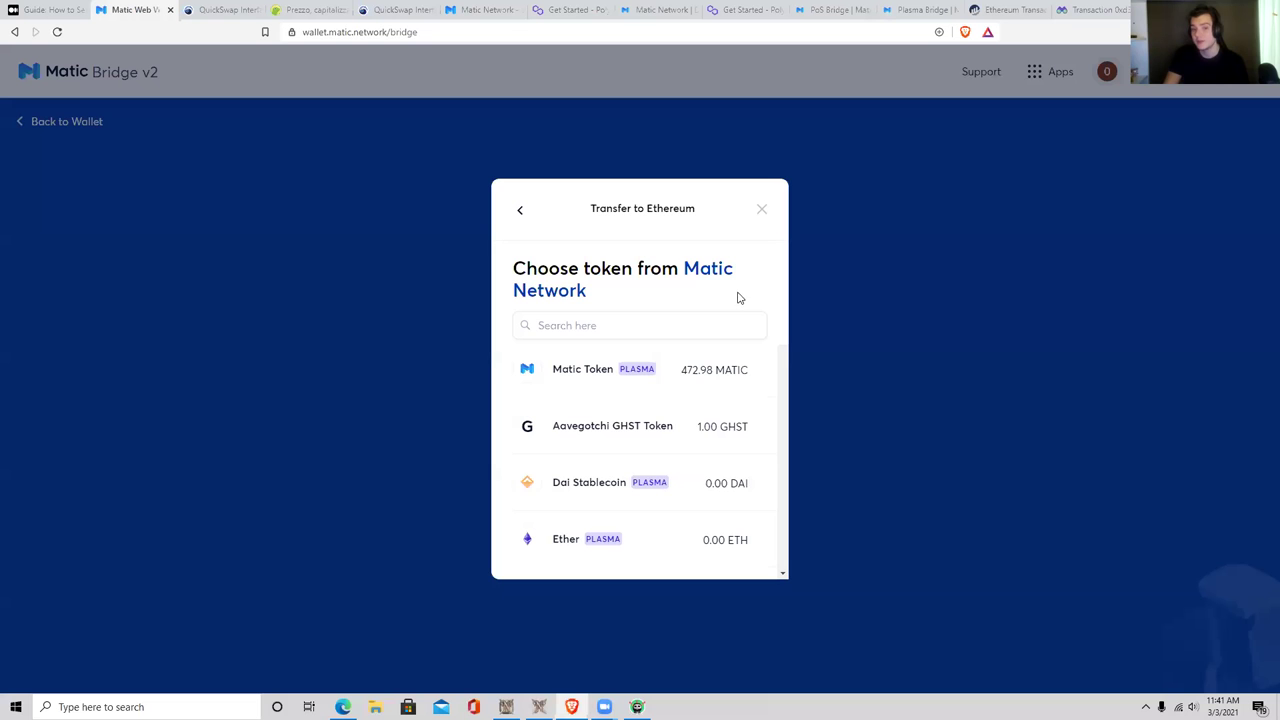
click(582, 372)
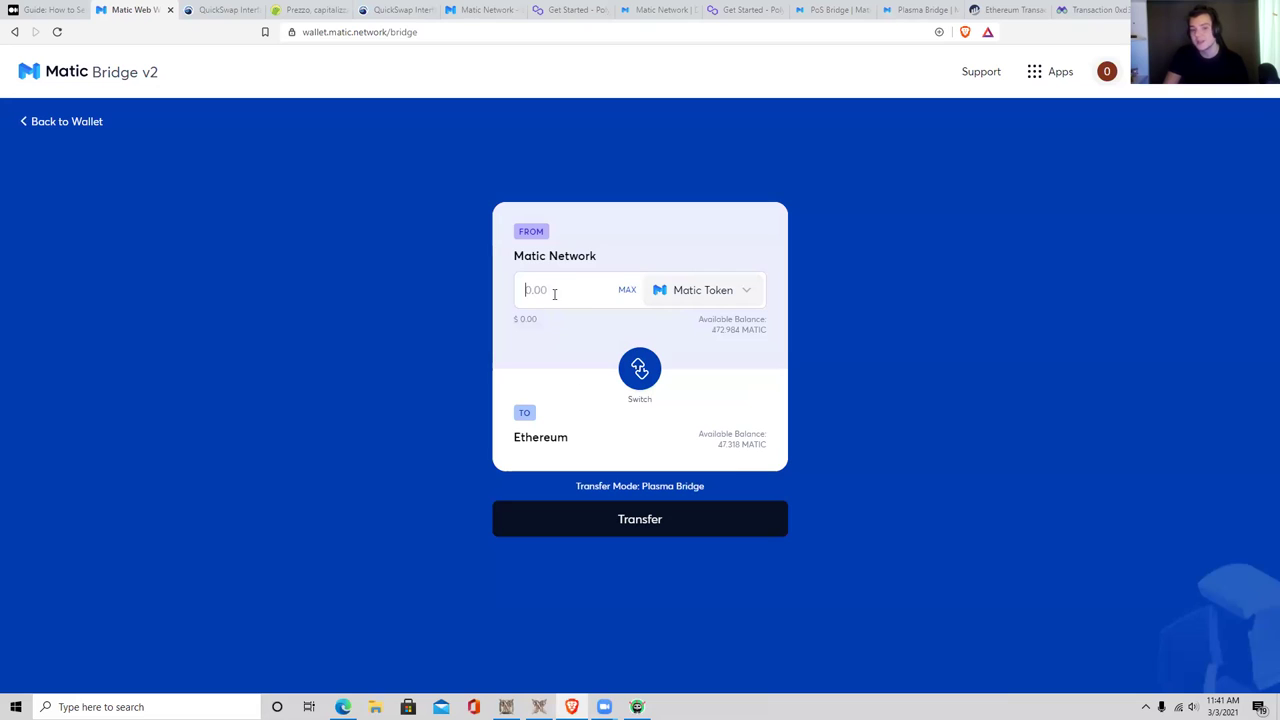
text(10)
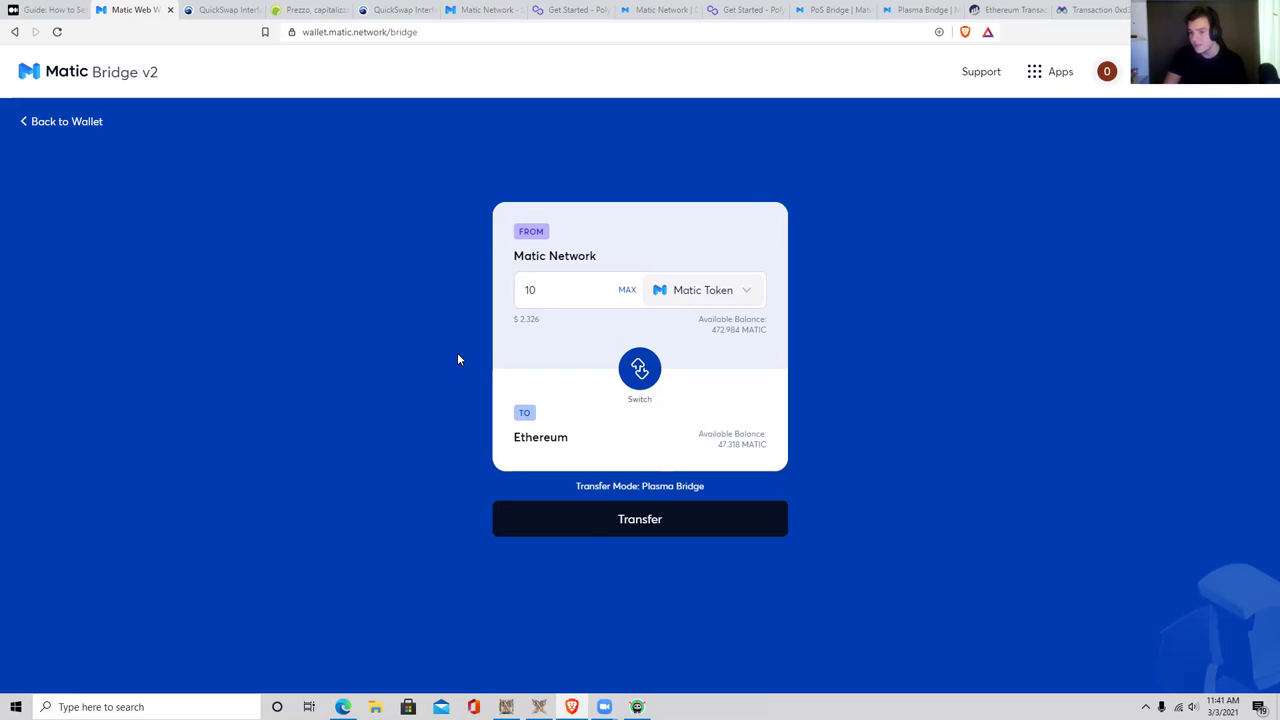
Step: Review the bridge's withdrawal time notice and the gas estimates for the three Plasma withdrawal transactions, and check the crypto wallet's balance
click(622, 531)
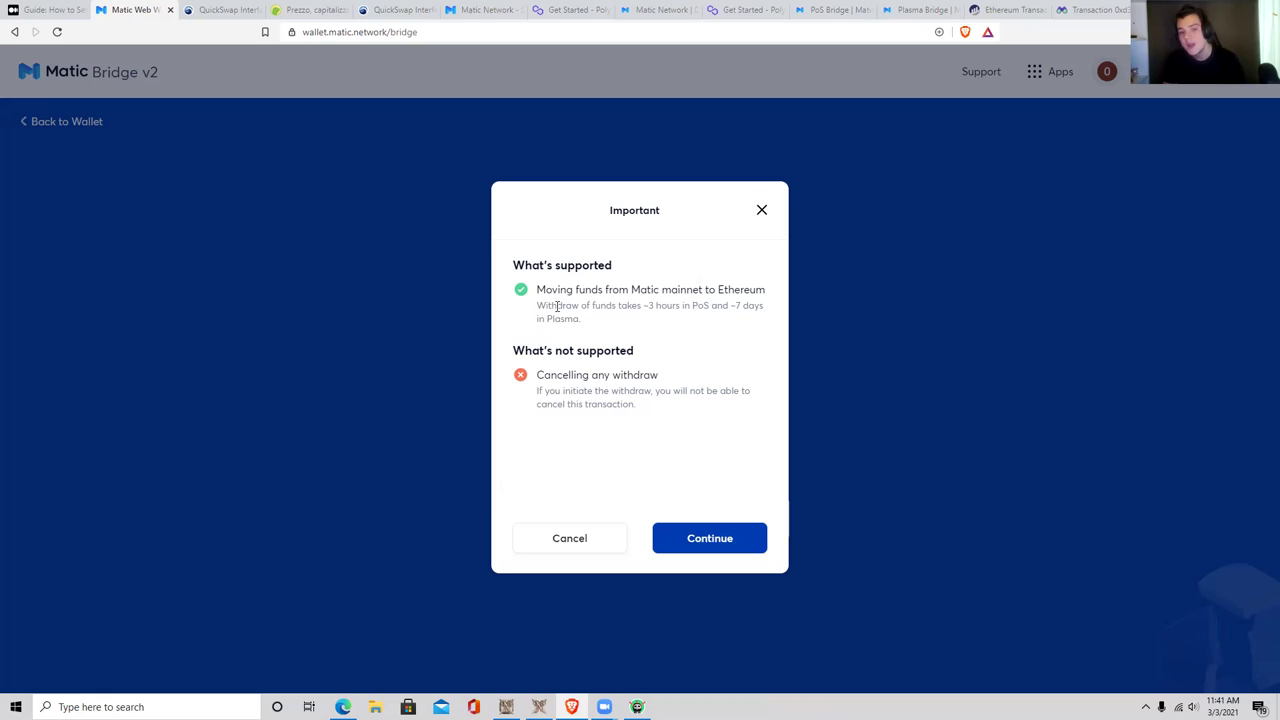
drag(535, 306, 757, 324)
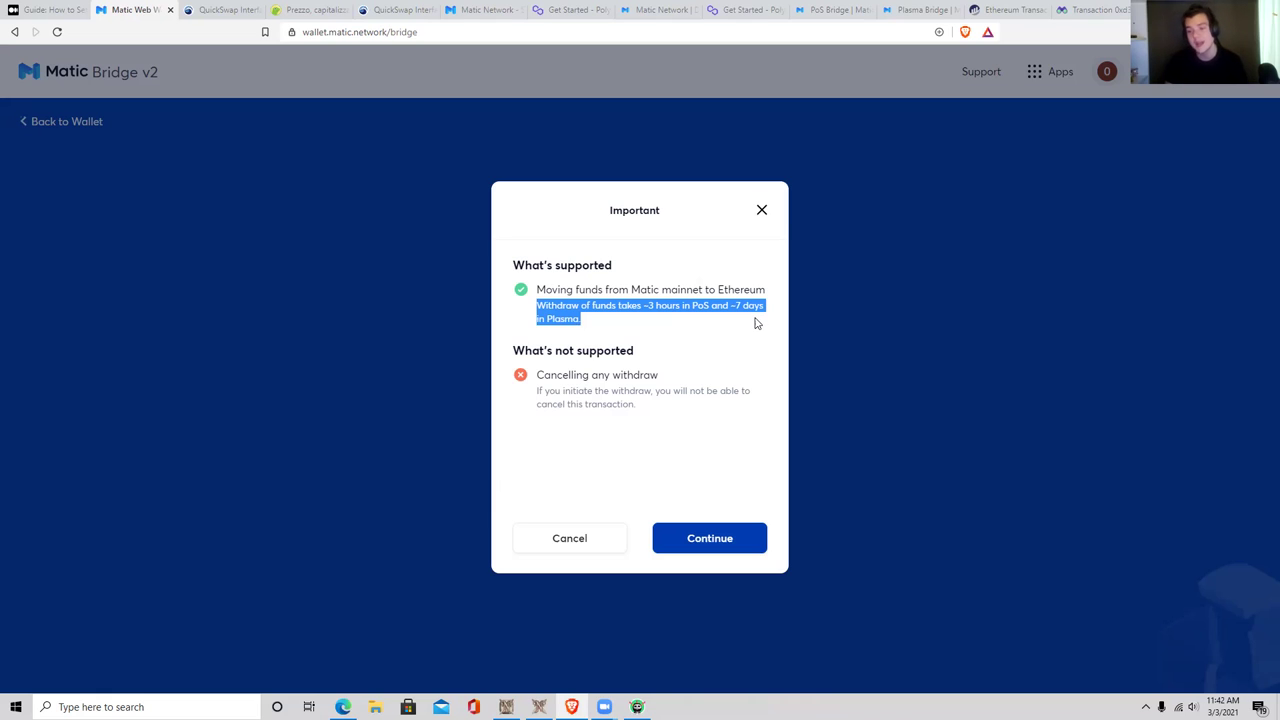
click(705, 541)
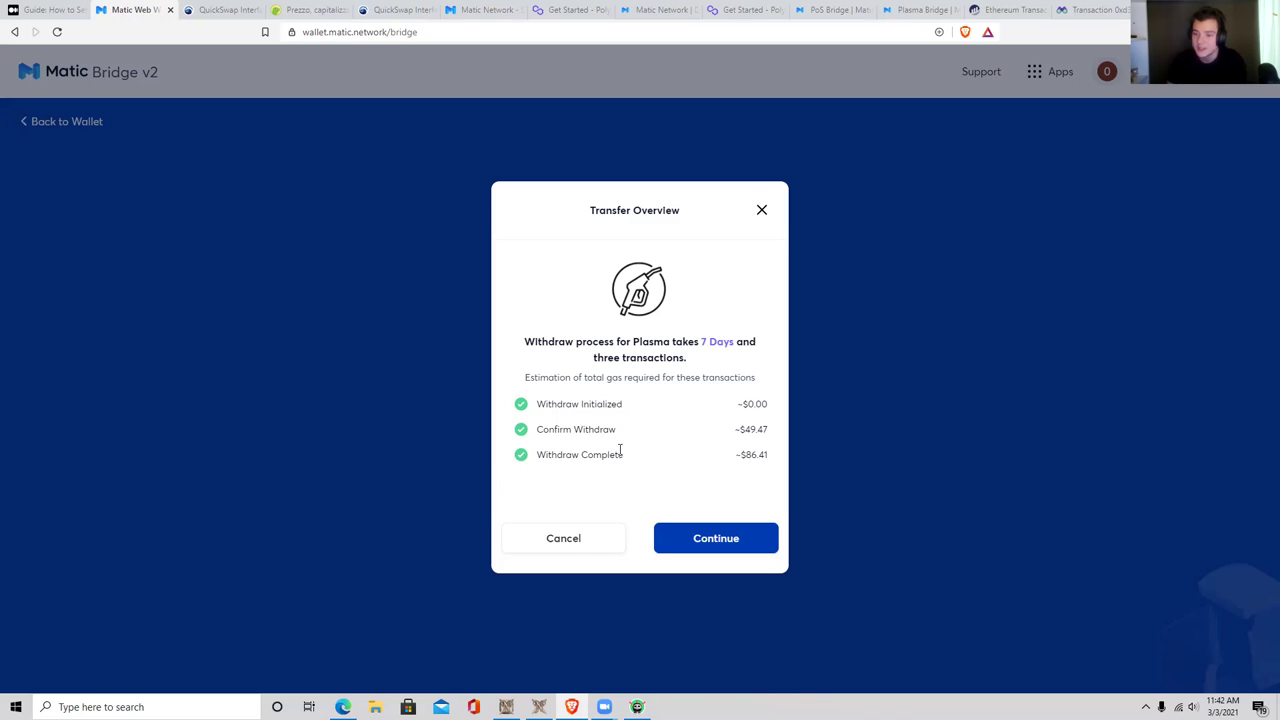
drag(536, 404, 777, 404)
drag(543, 429, 758, 432)
drag(545, 455, 775, 455)
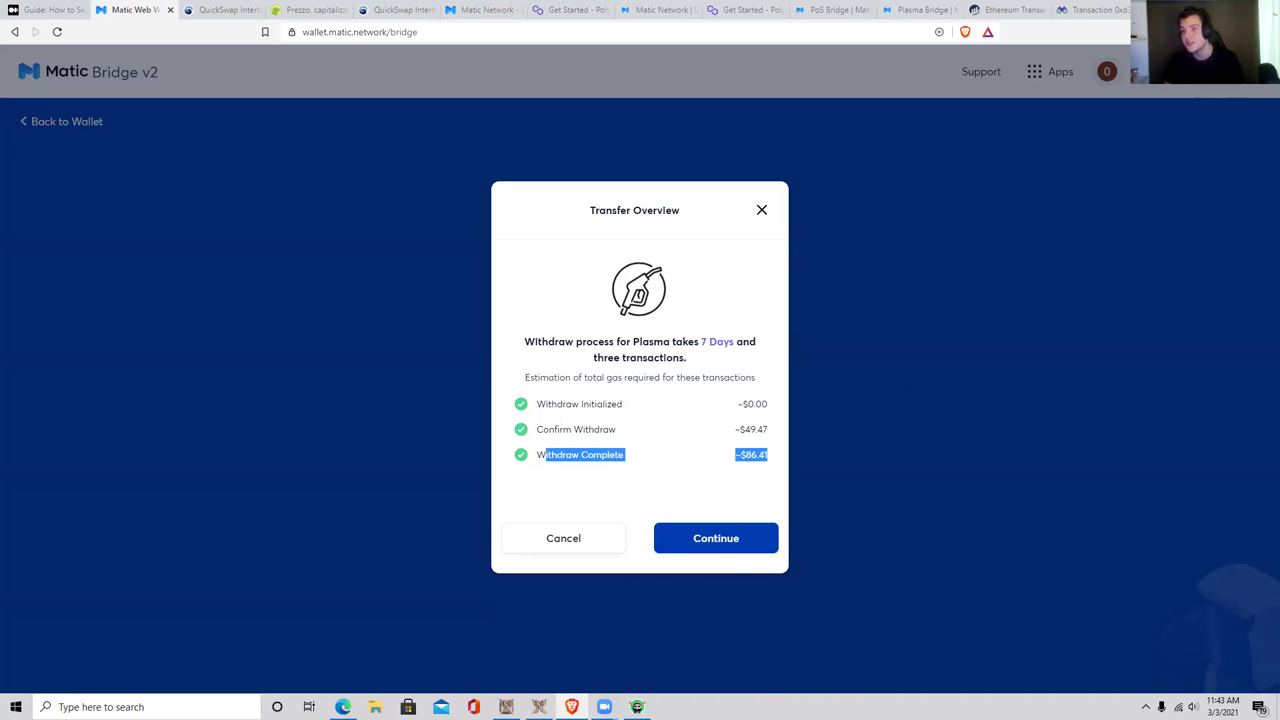
click(1145, 32)
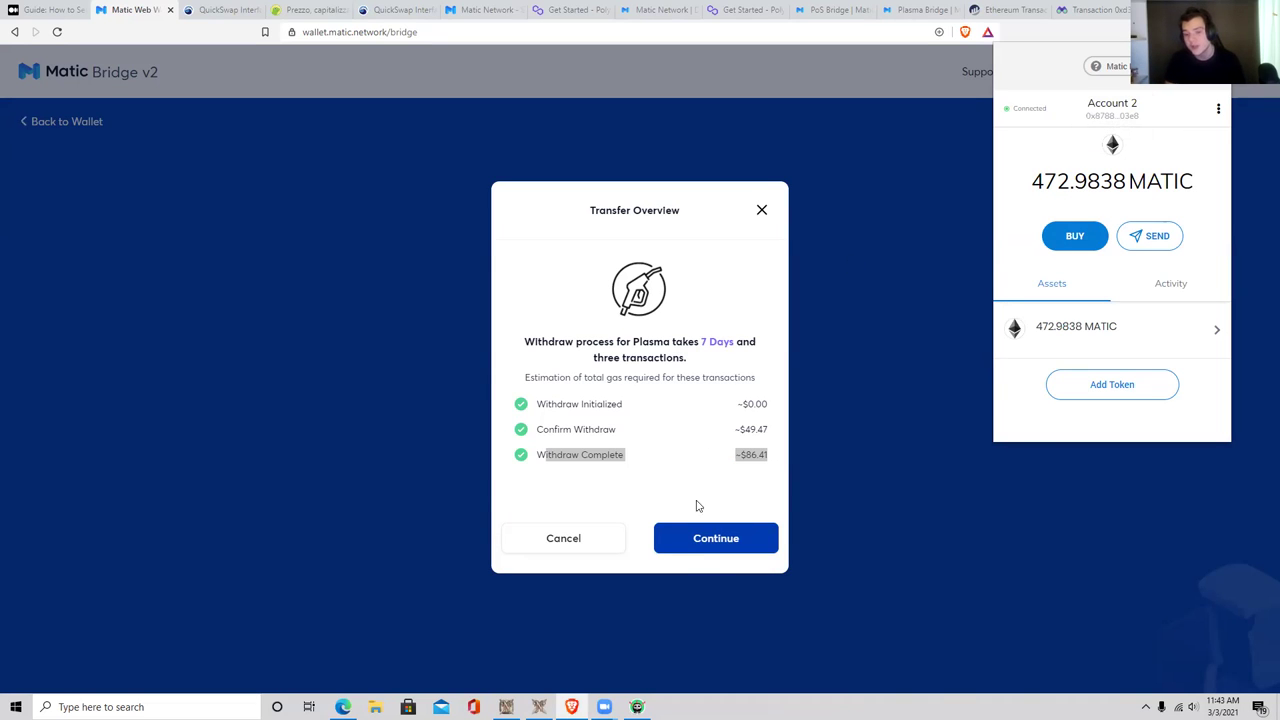
Step: Review the 10 MATIC Plasma Bridge transfer, submit it and reject the wallet's transaction request
click(713, 541)
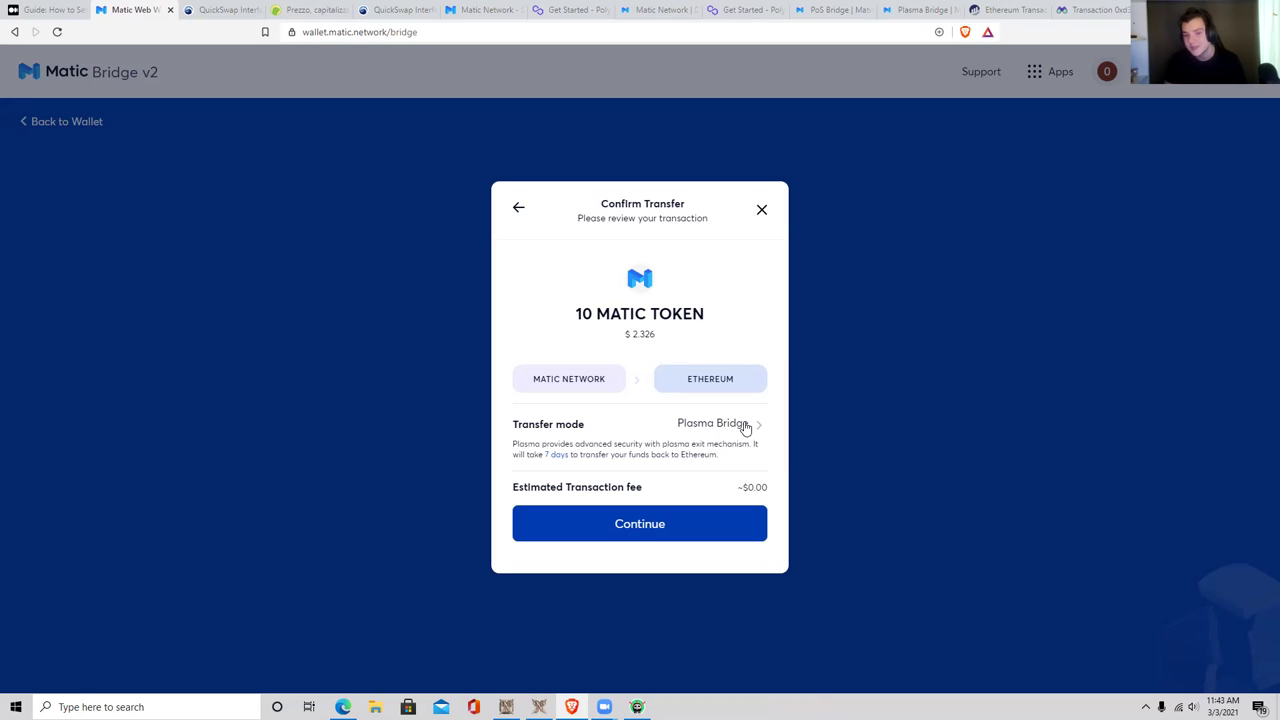
double_click(709, 425)
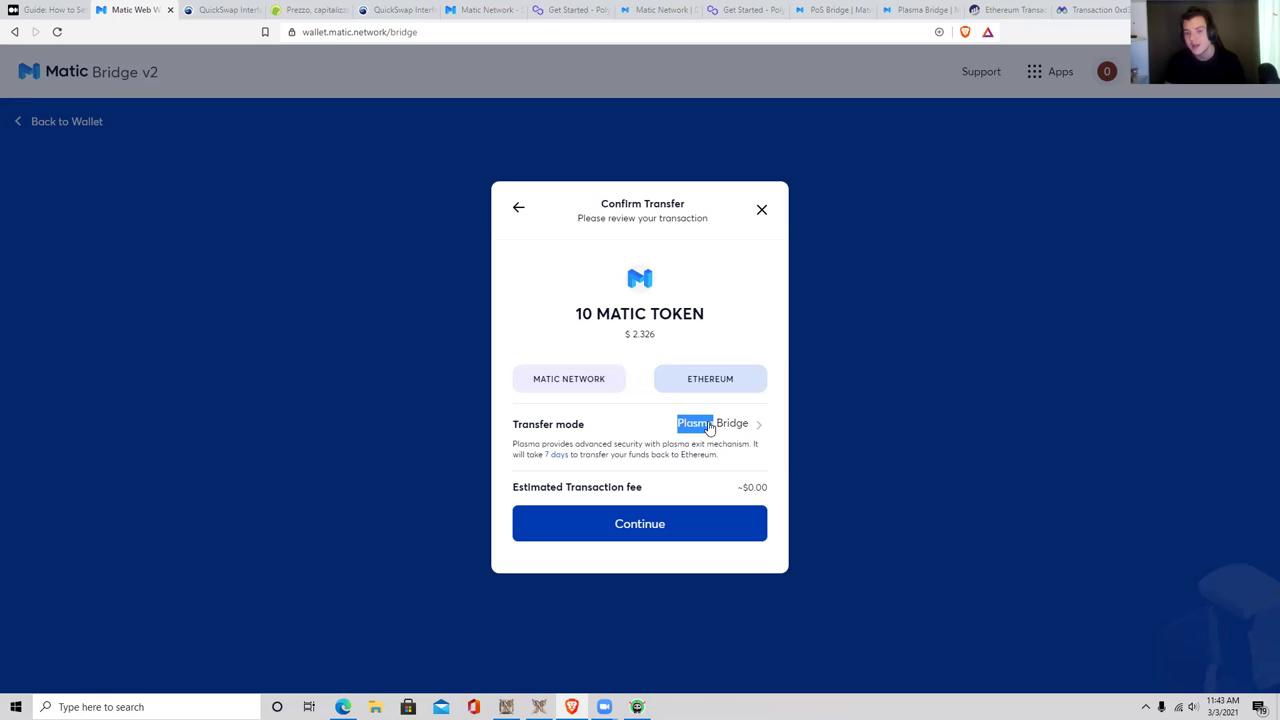
click(660, 467)
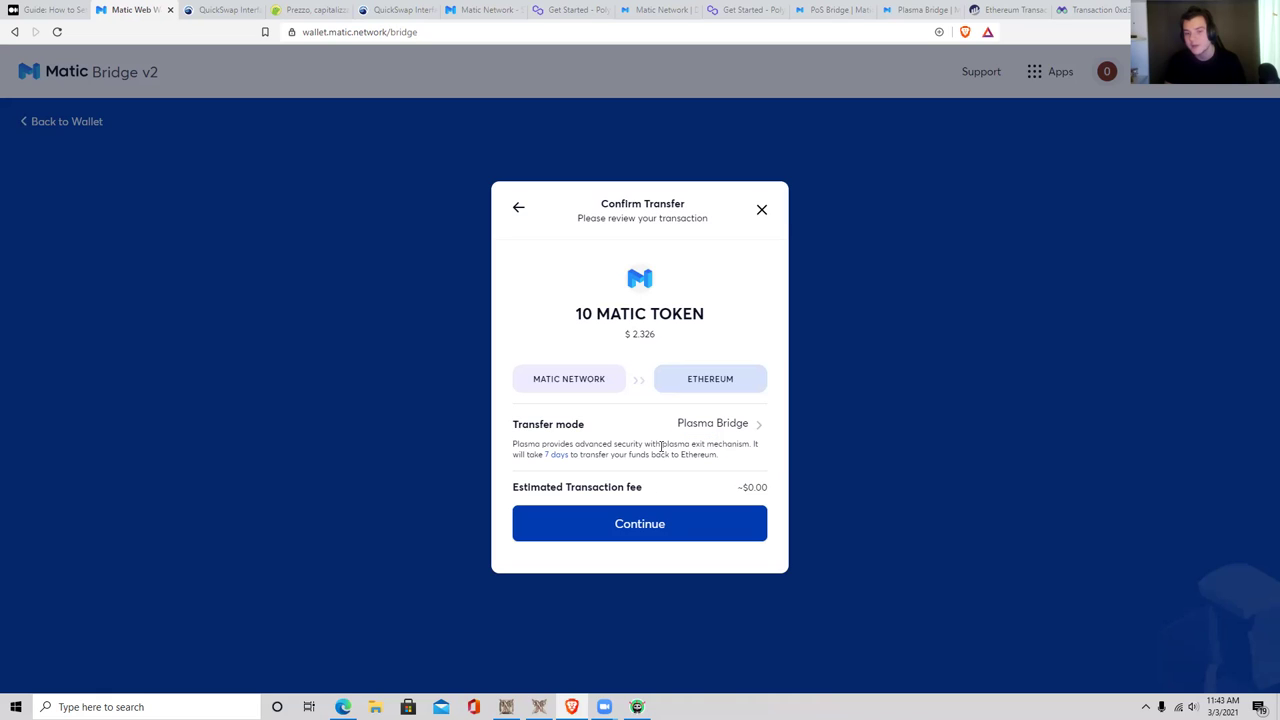
click(686, 524)
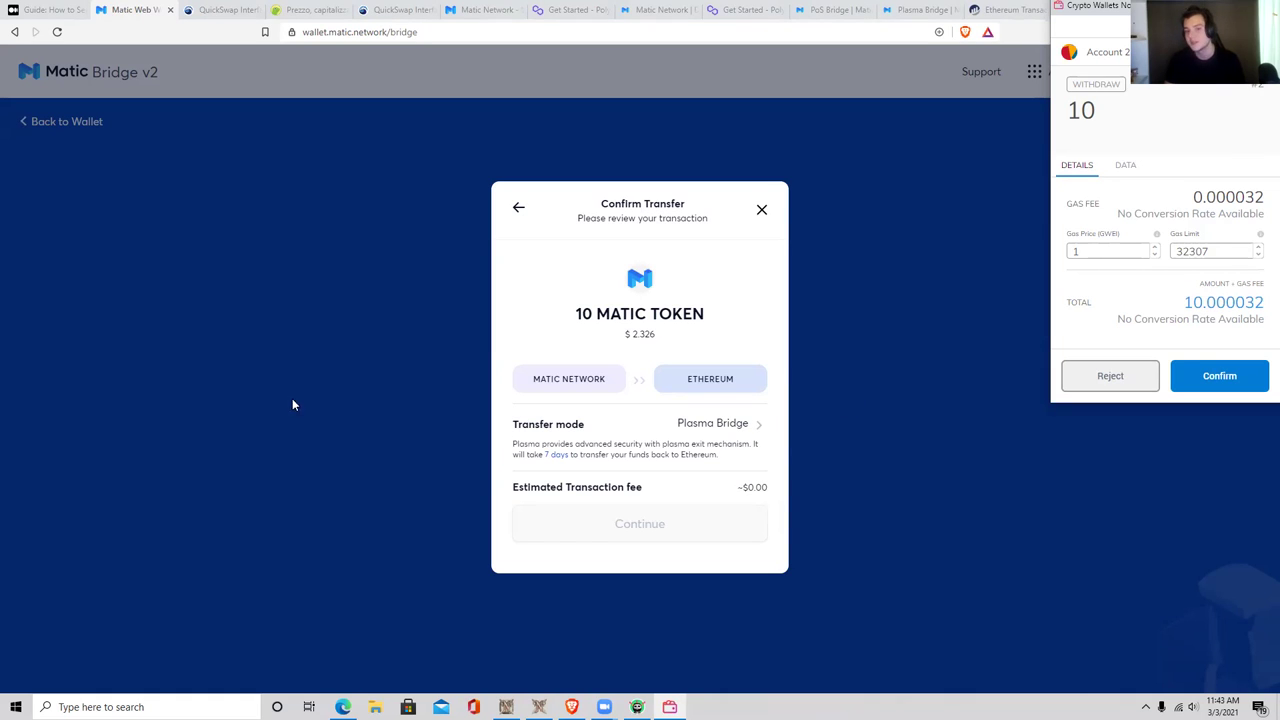
click(1103, 375)
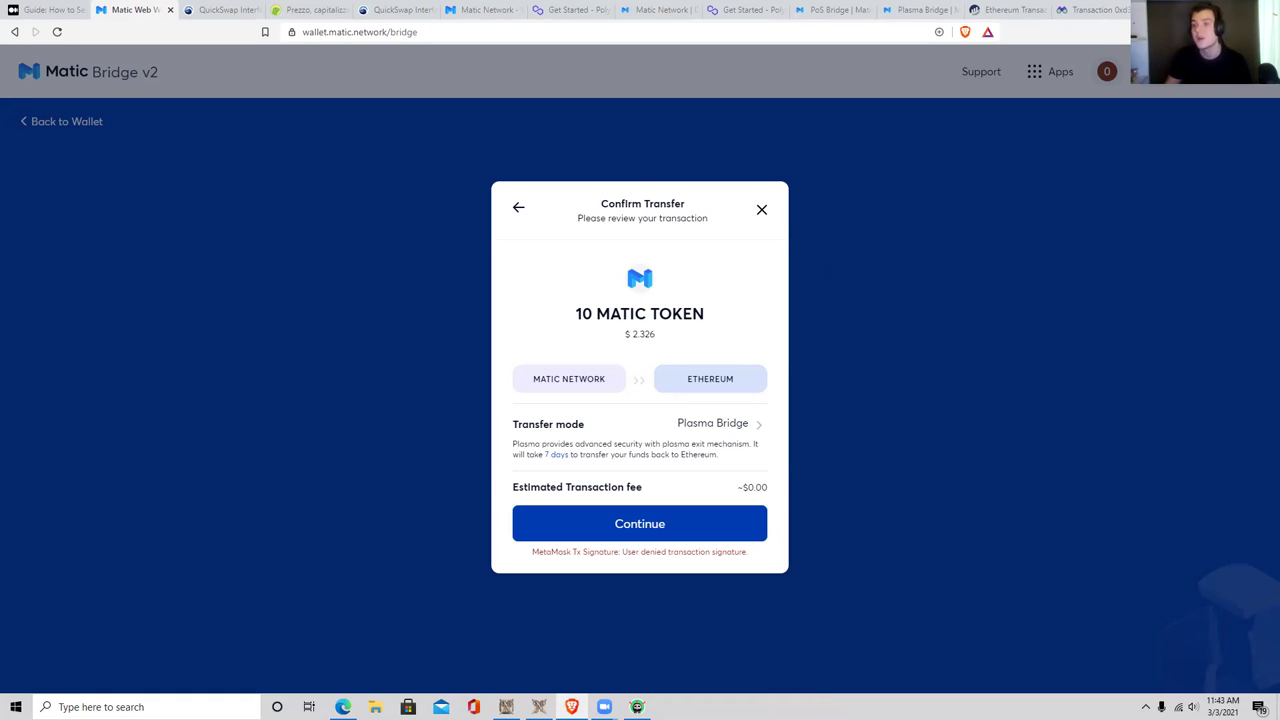
Step: Switch the crypto wallet's network to Main Ethereum Network and close the wallet
click(1216, 31)
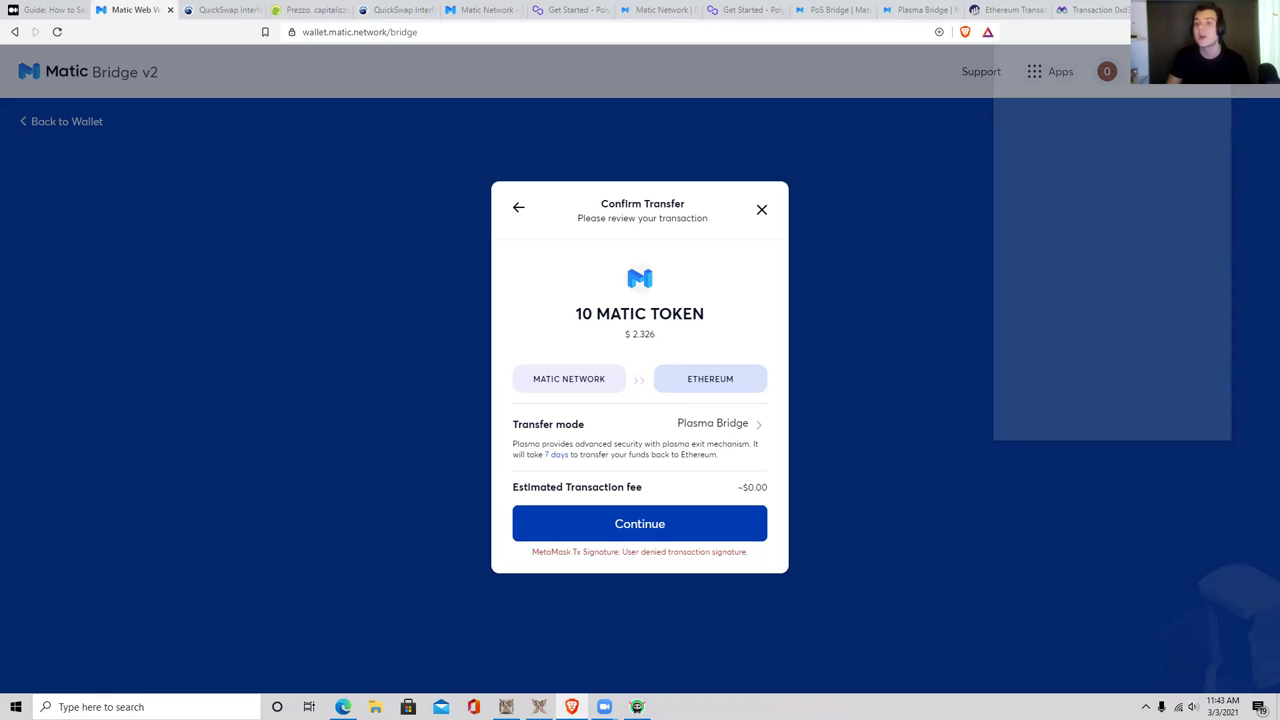
click(1108, 66)
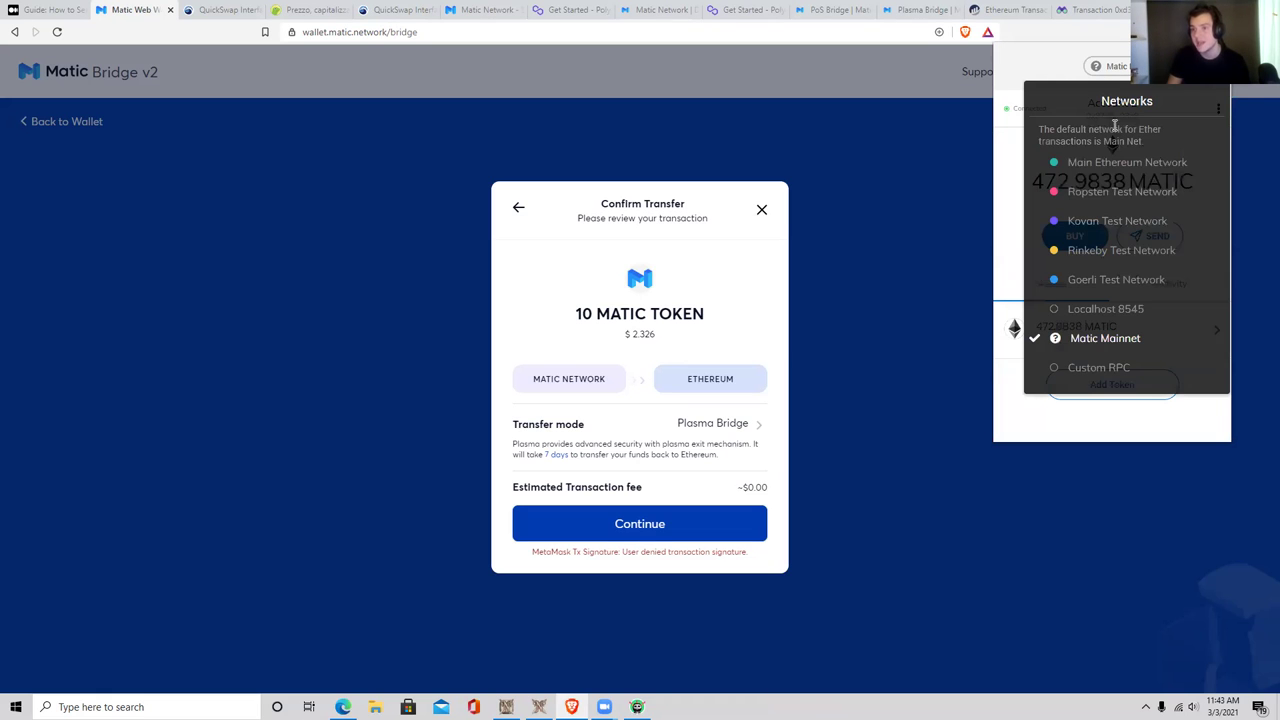
click(1100, 164)
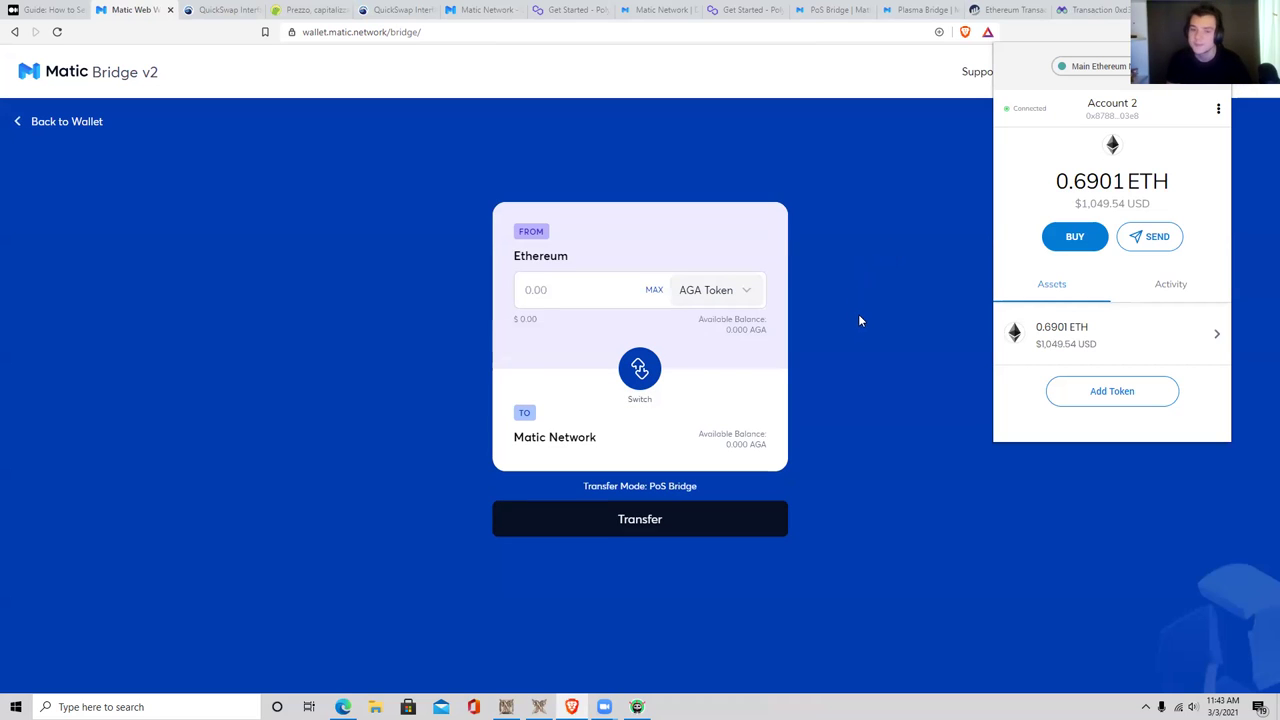
click(882, 252)
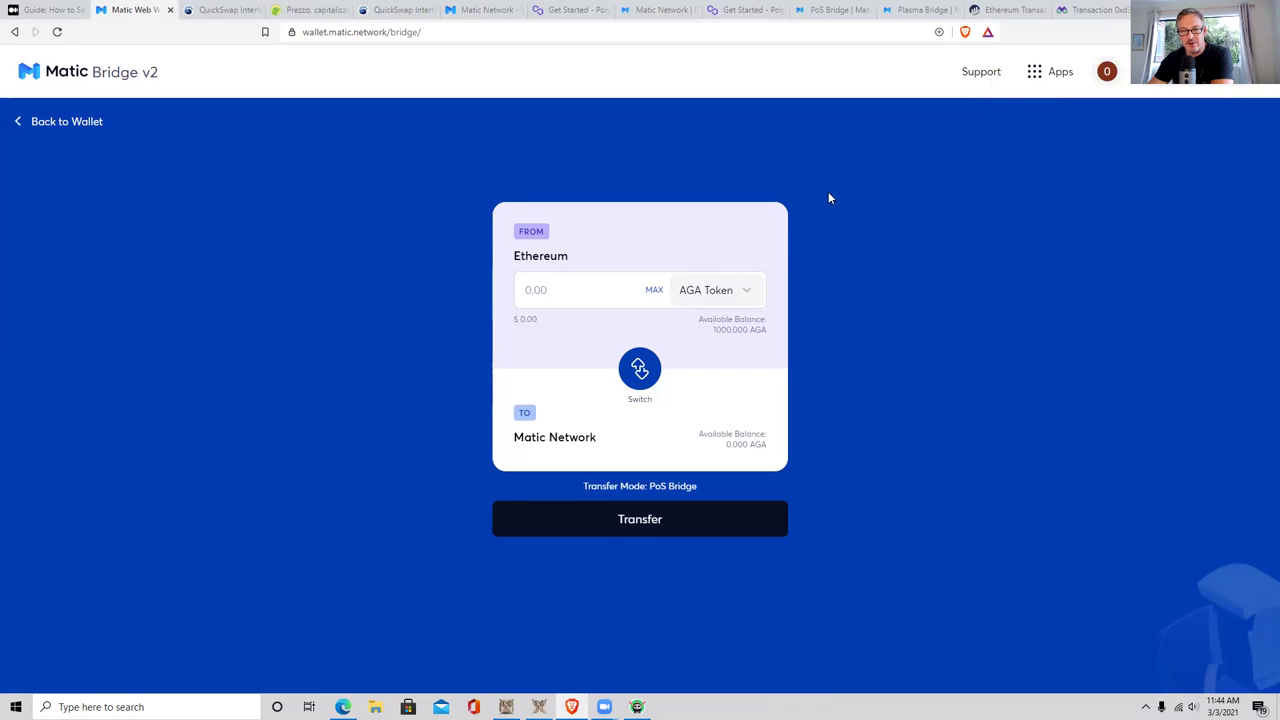
Step: Return to the Matic Wallet overview with the crypto wallet set to Matic Mainnet, and go to the QuickSwap swap page
click(40, 123)
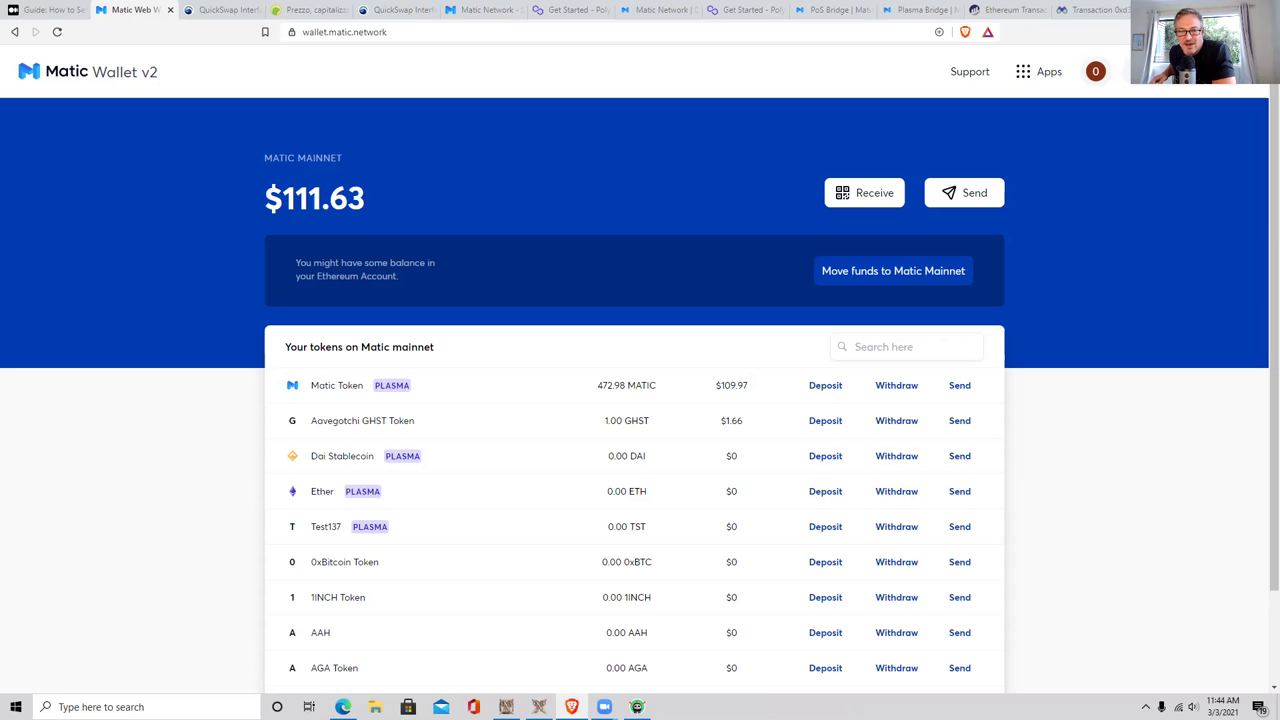
click(1180, 32)
click(1095, 66)
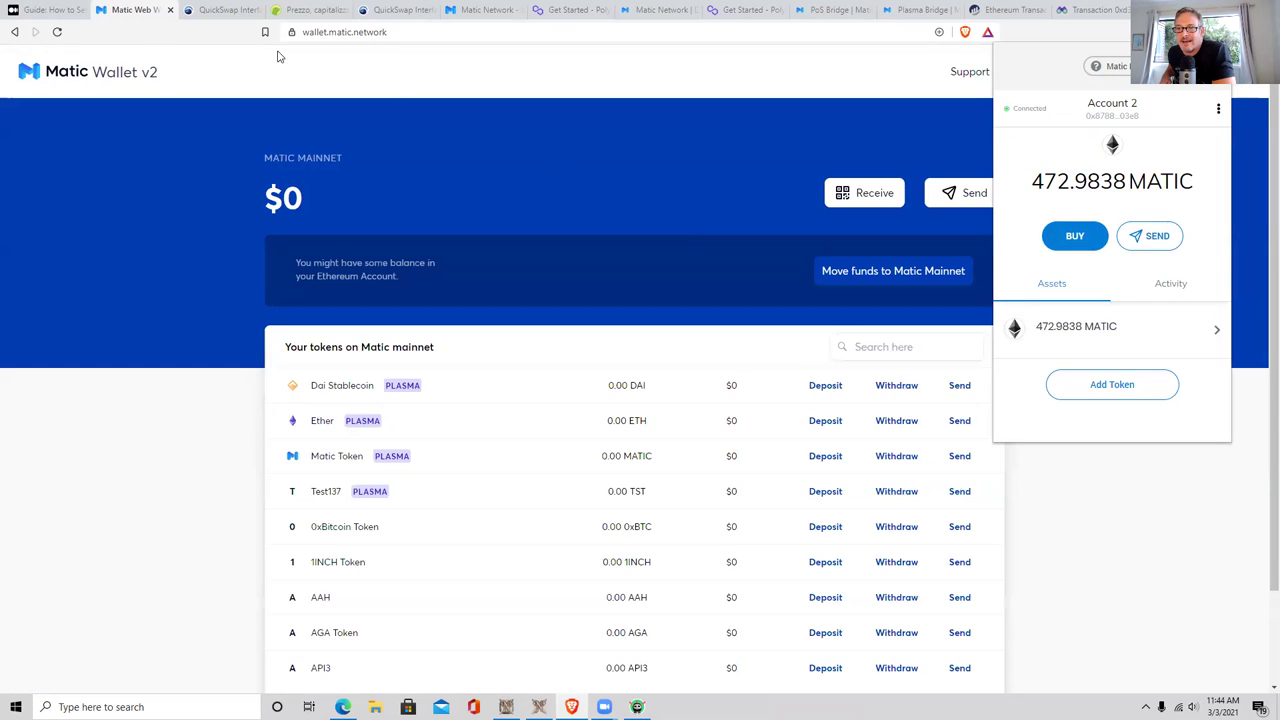
click(222, 12)
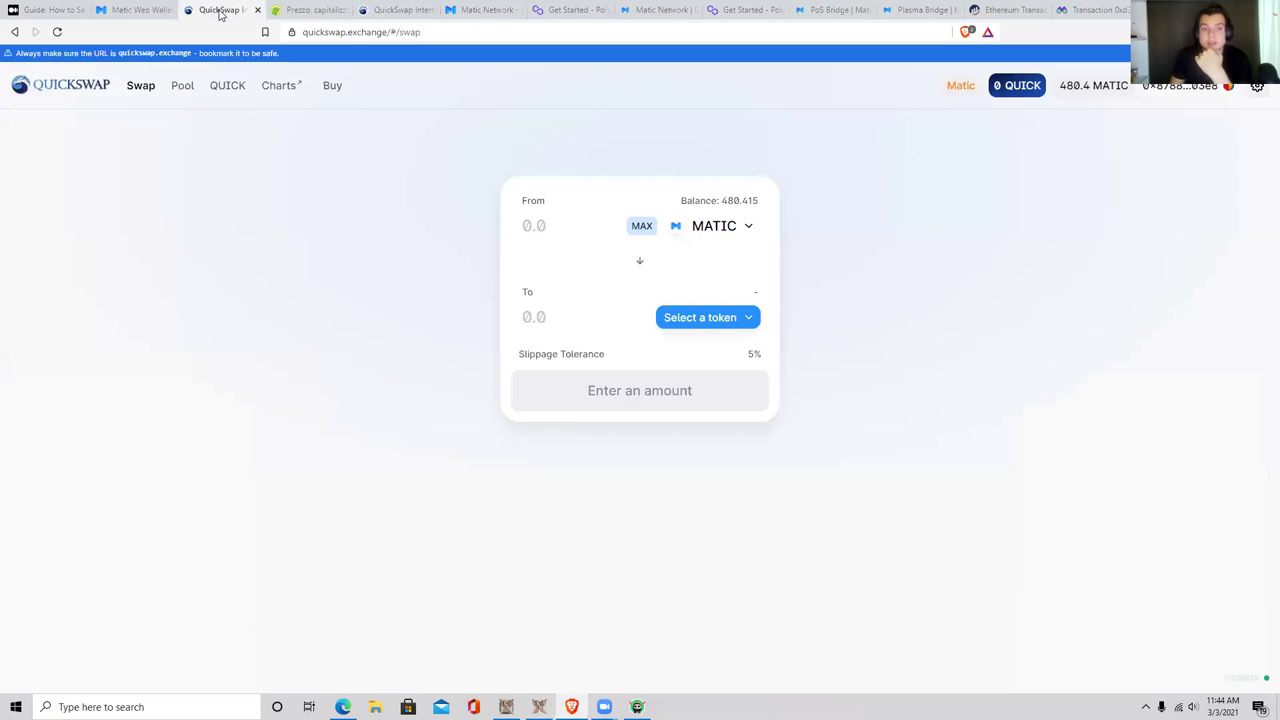
Step: Go from QuickSwap's liquidity mining page to its swap page and choose GHST as the token to swap from
click(389, 12)
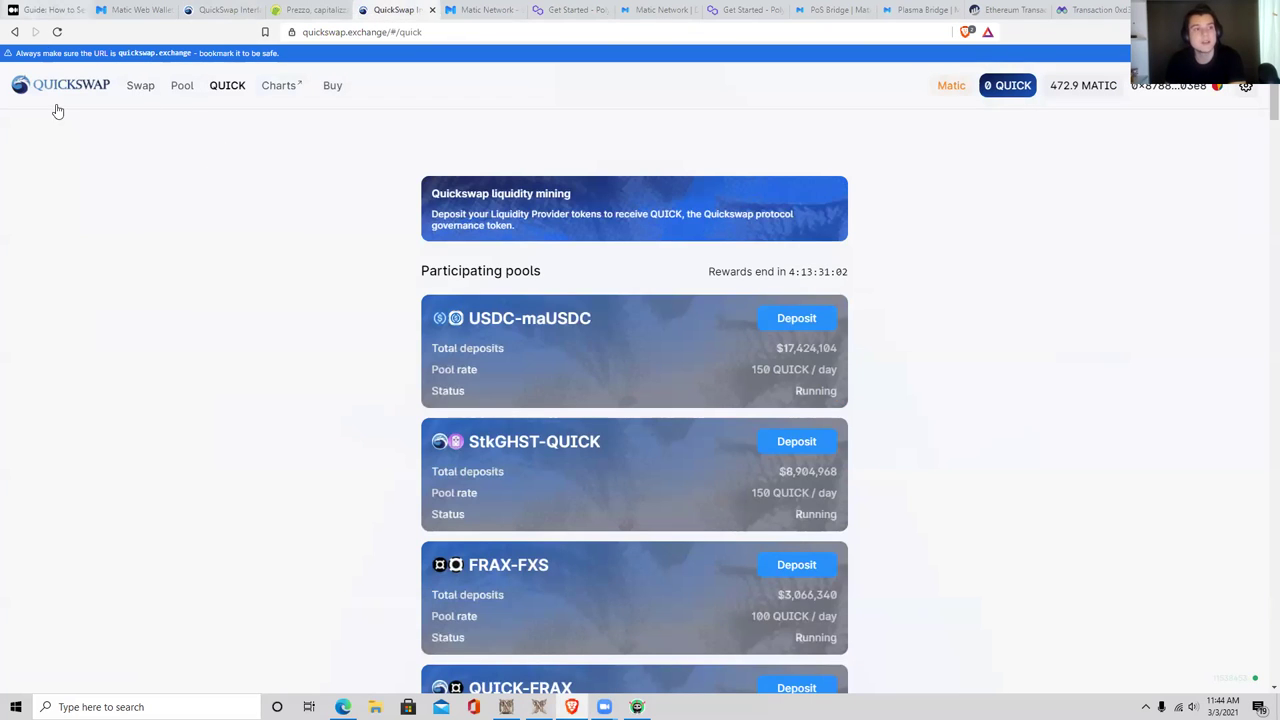
click(147, 93)
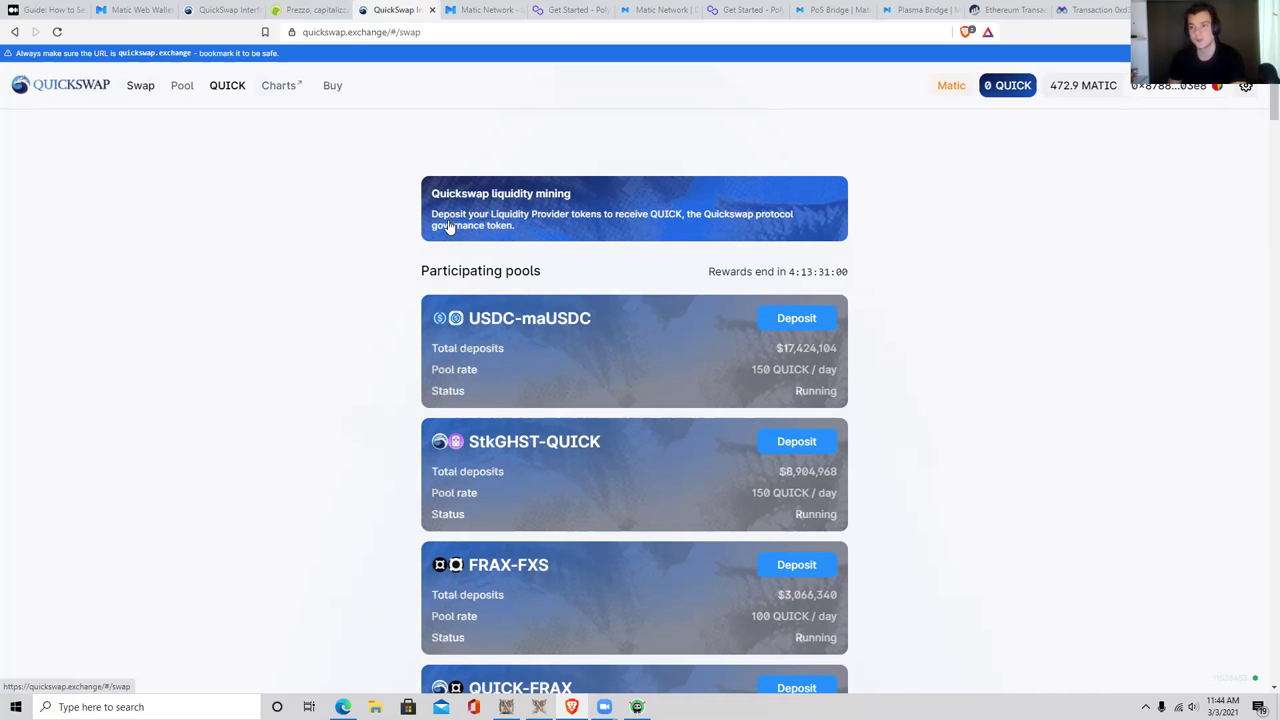
click(134, 88)
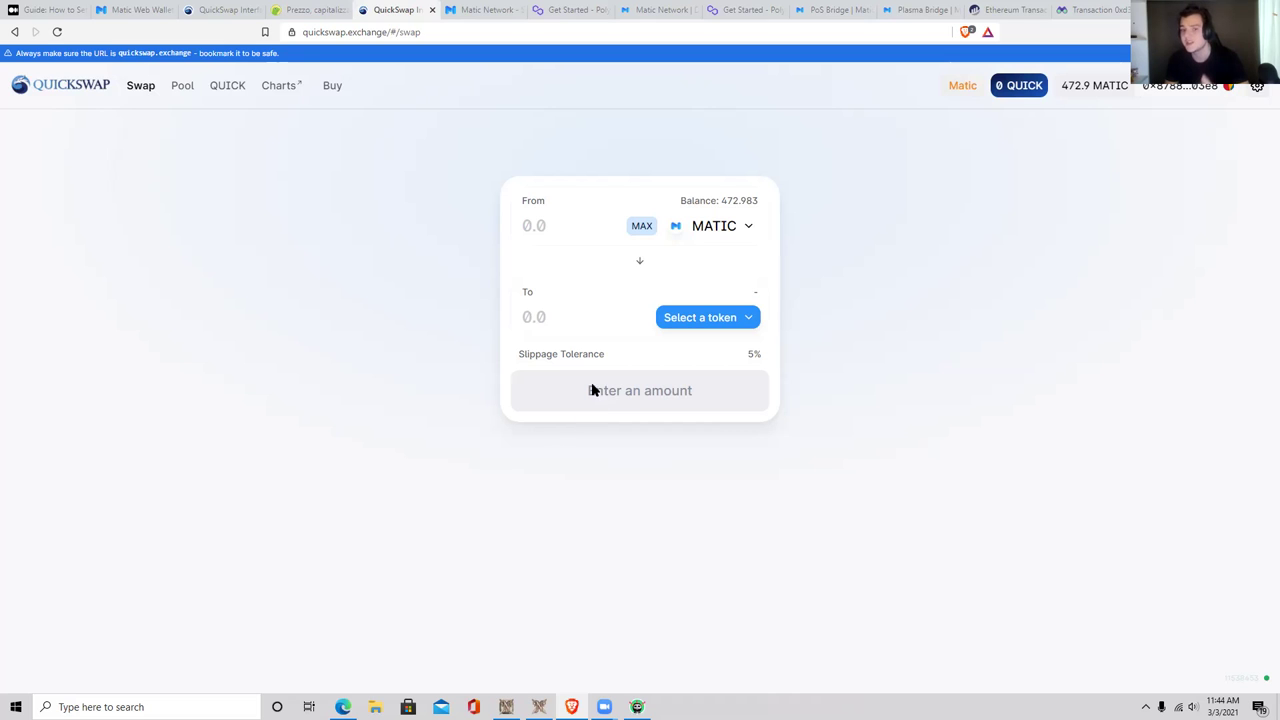
click(740, 230)
click(595, 270)
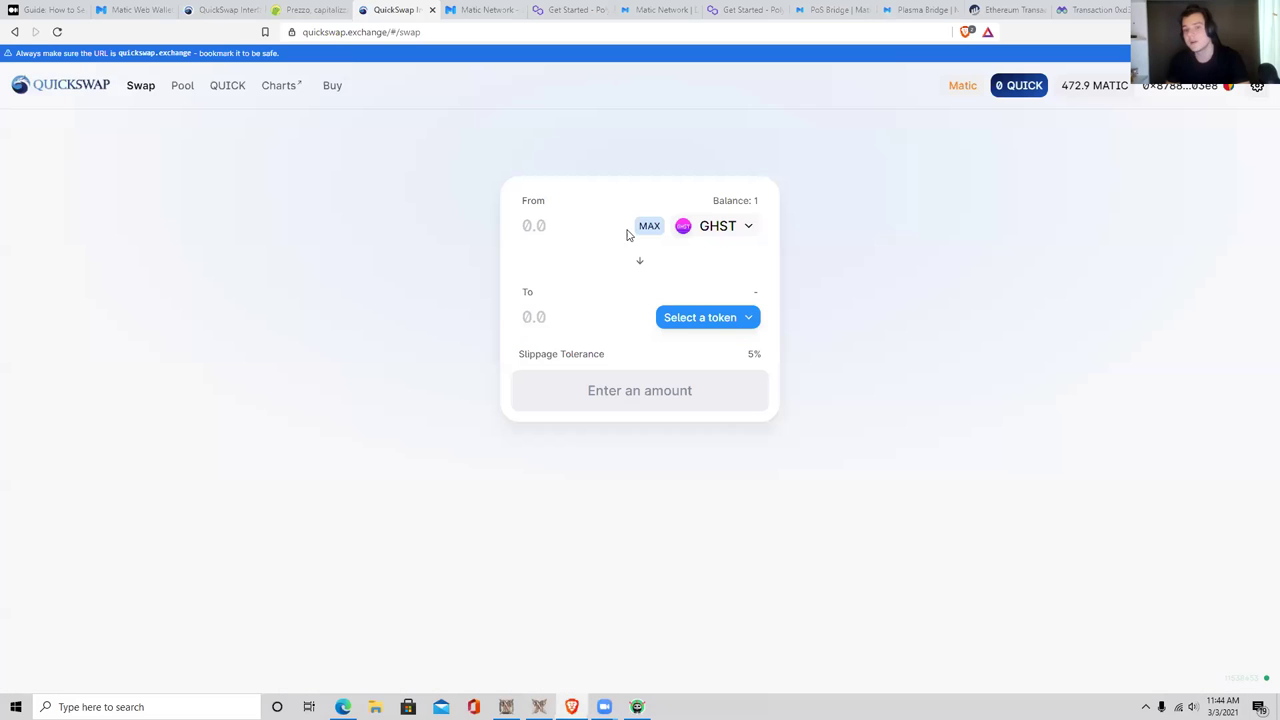
Step: Look through the Quickswap token list and choose IGG as the token to receive
click(737, 318)
scroll(620, 309, down, 2)
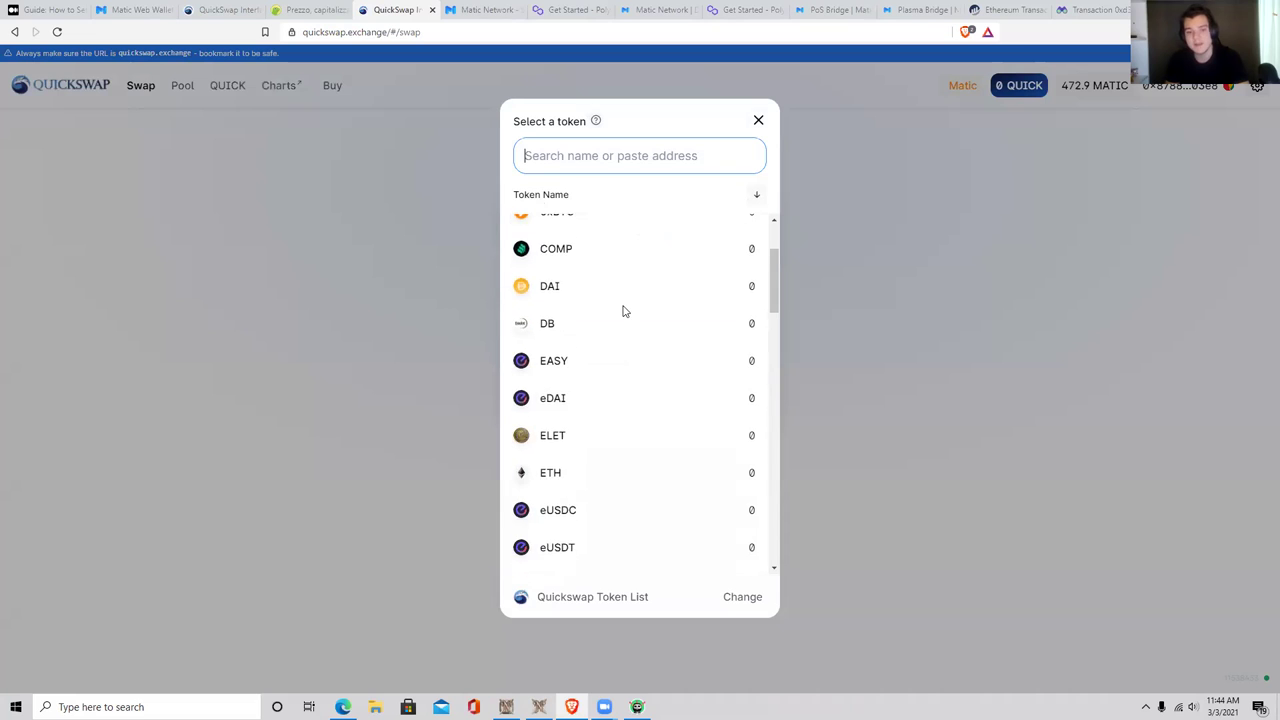
scroll(622, 306, up, 1)
scroll(622, 306, up, 1)
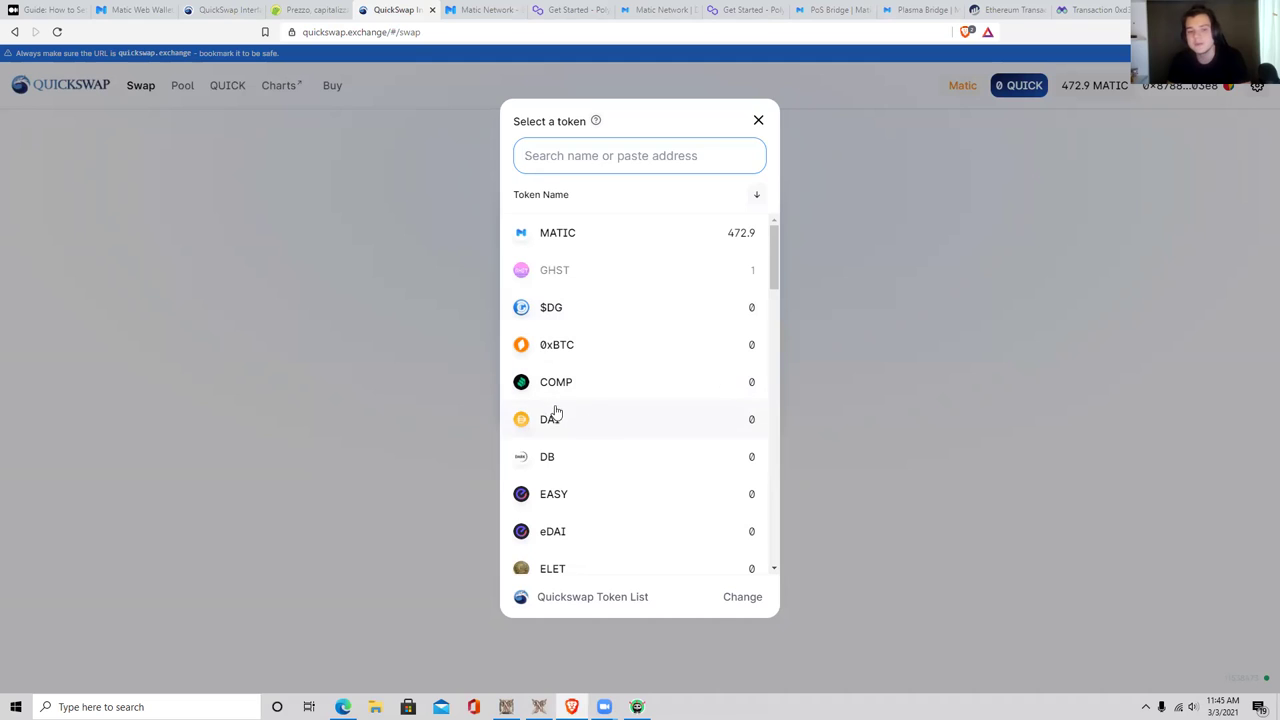
scroll(590, 440, down, 1)
scroll(600, 408, down, 1)
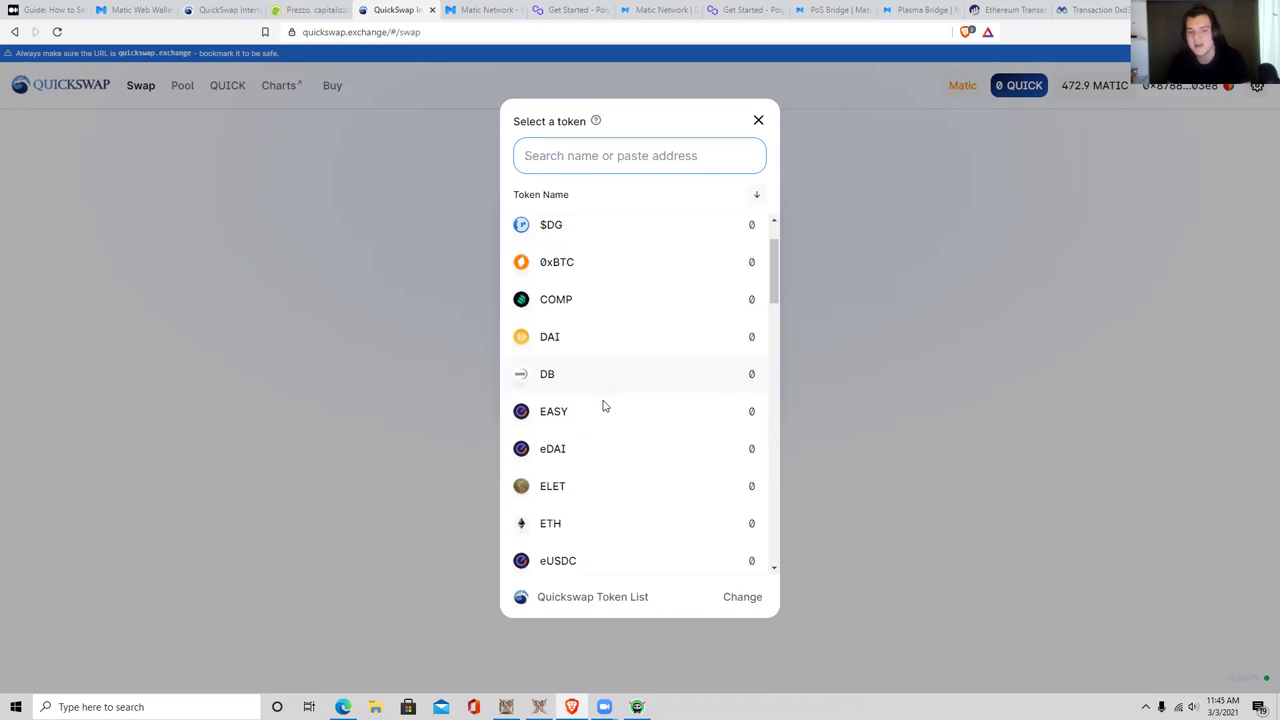
scroll(603, 406, down, 1)
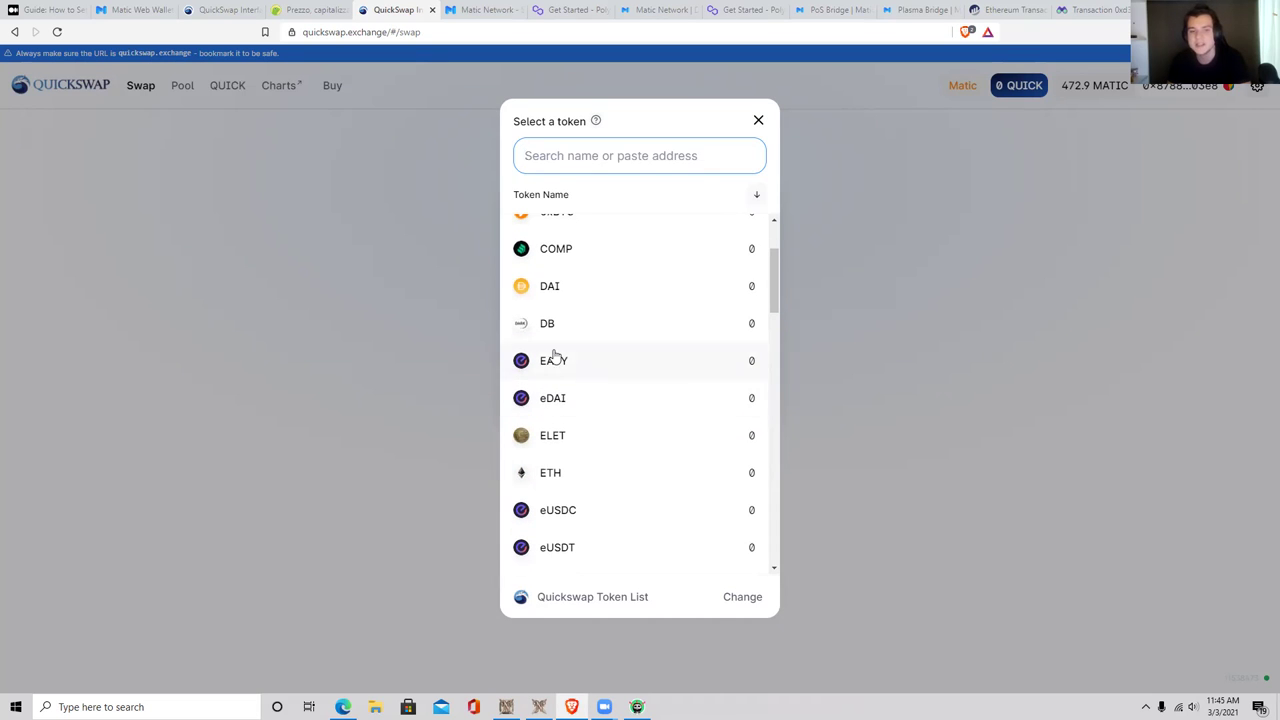
scroll(590, 420, down, 1)
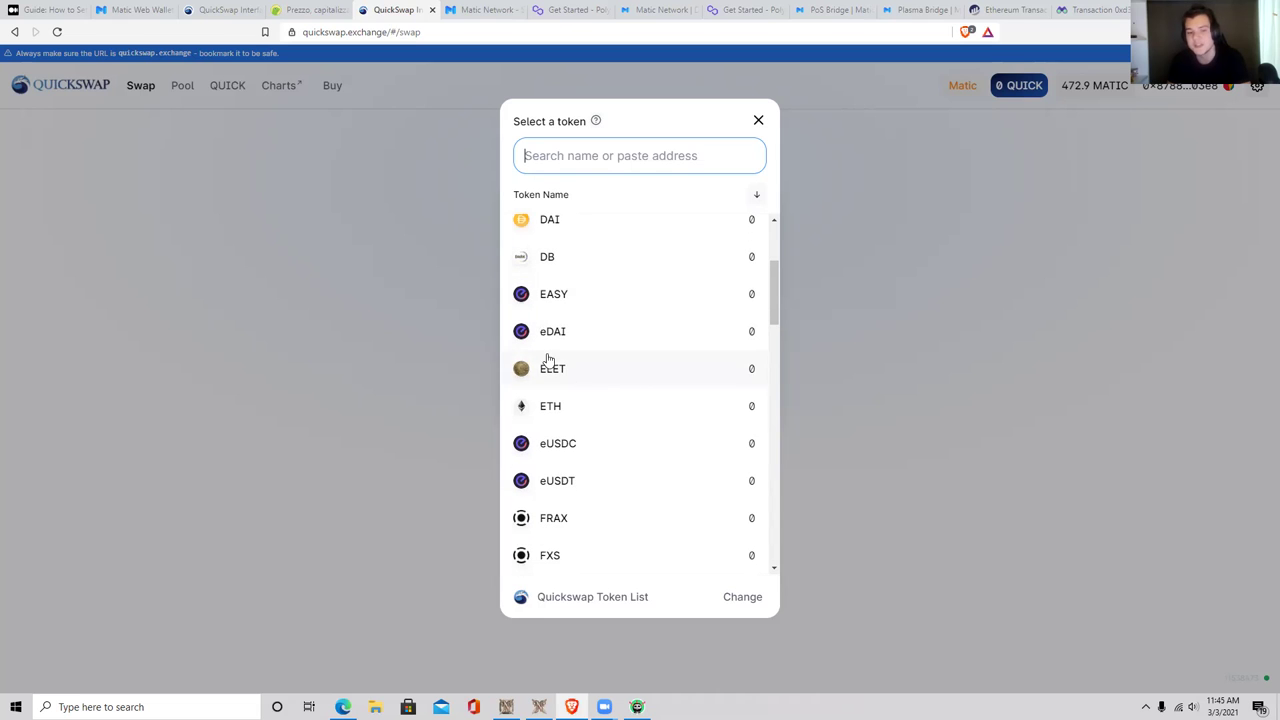
scroll(594, 412, down, 1)
scroll(594, 412, down, 5)
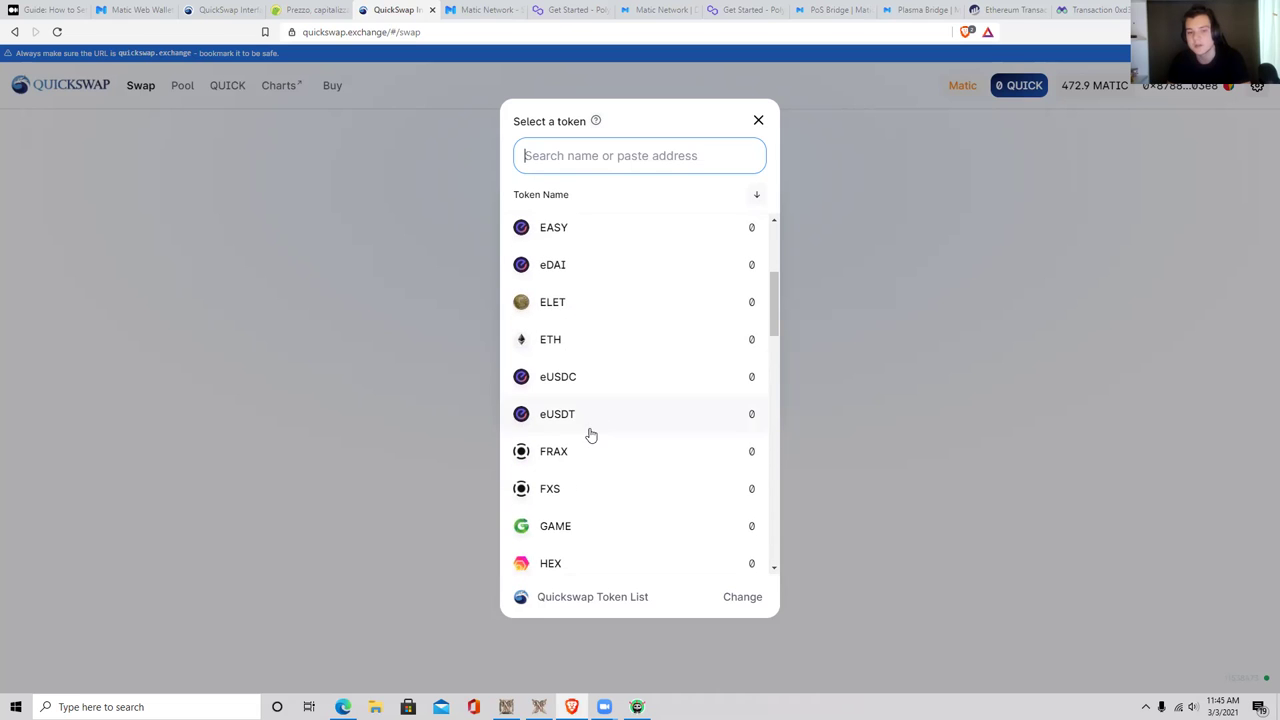
scroll(572, 345, down, 1)
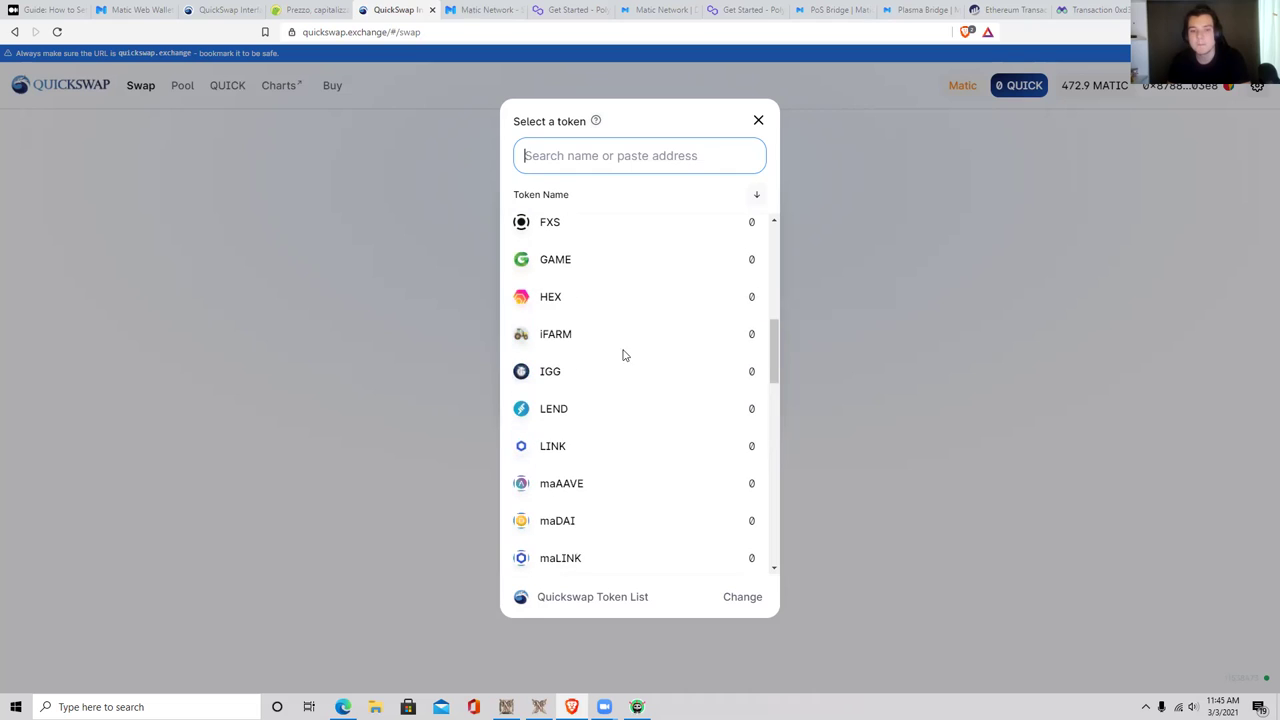
click(561, 378)
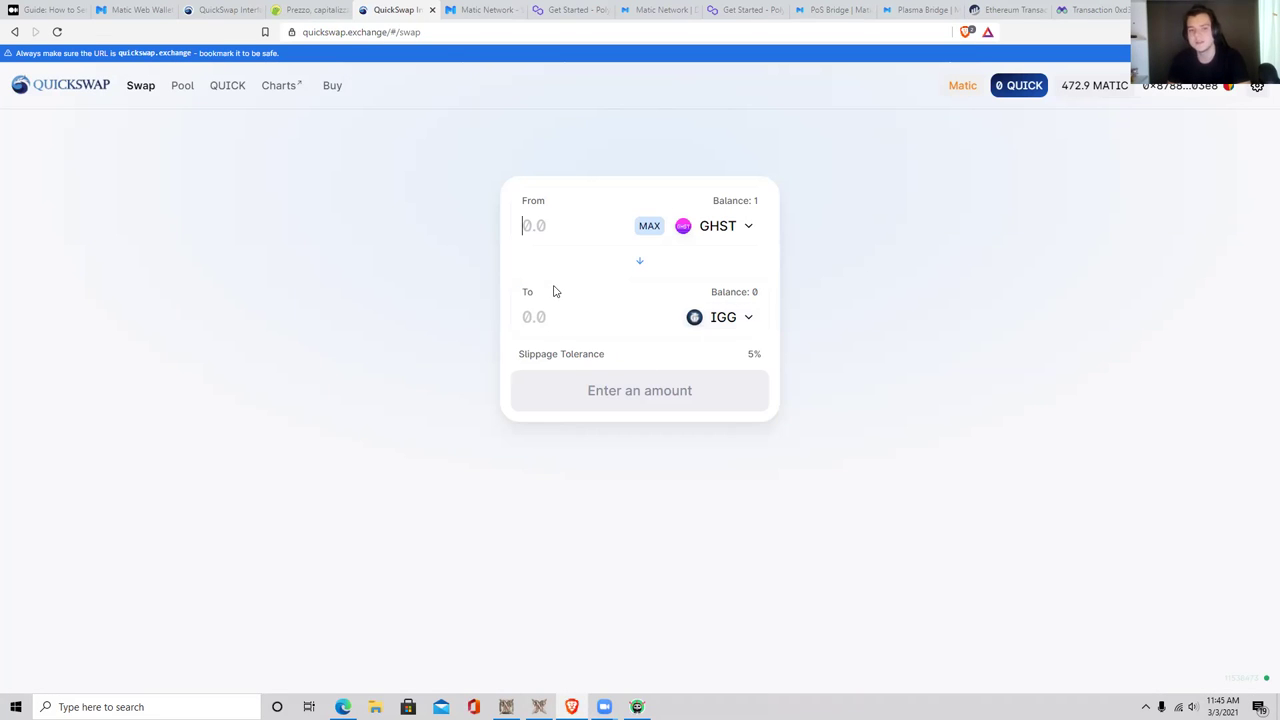
Step: Set the swap amount to 1 GHST and check the price impact and the slippage tolerance in the transaction settings
text(1)
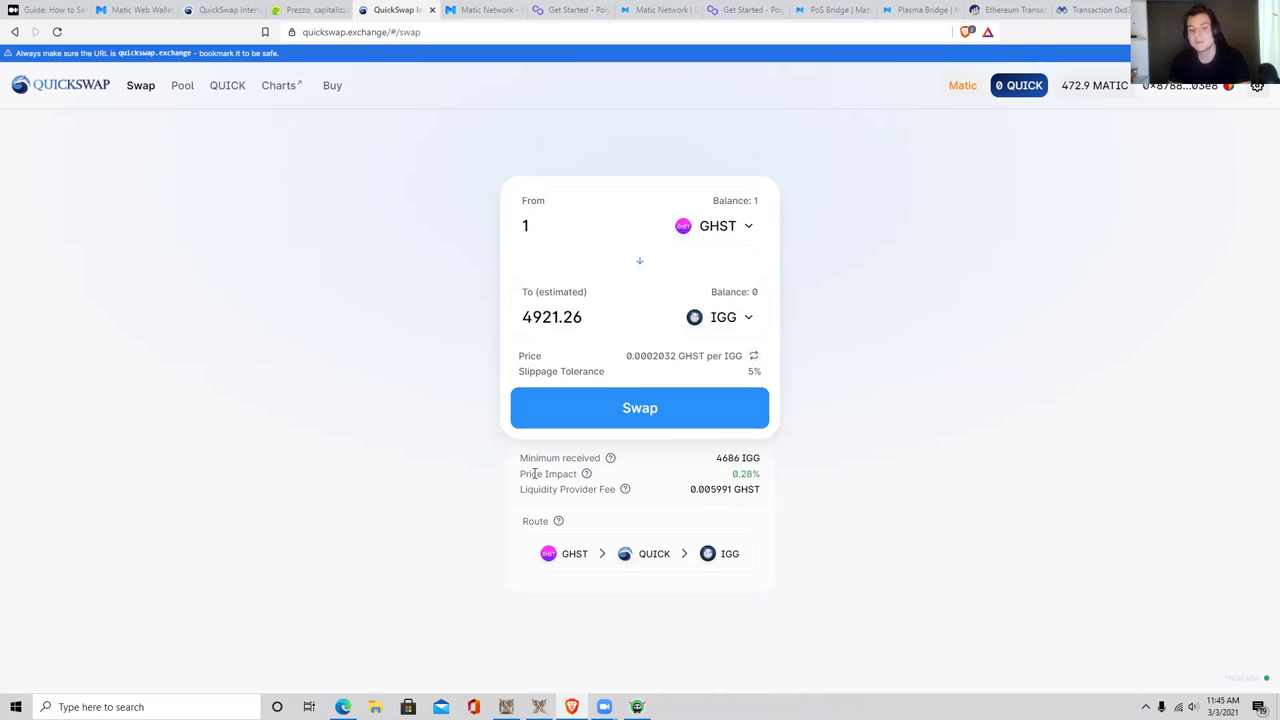
drag(728, 474, 762, 484)
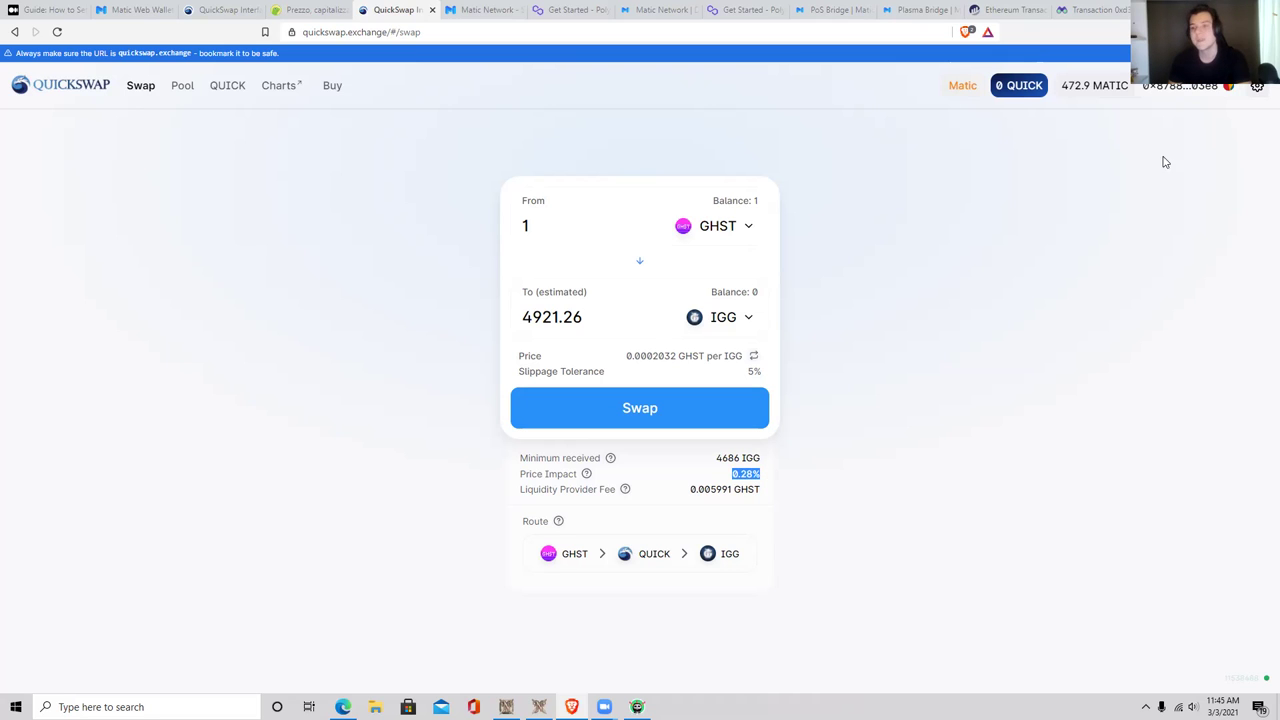
click(1257, 86)
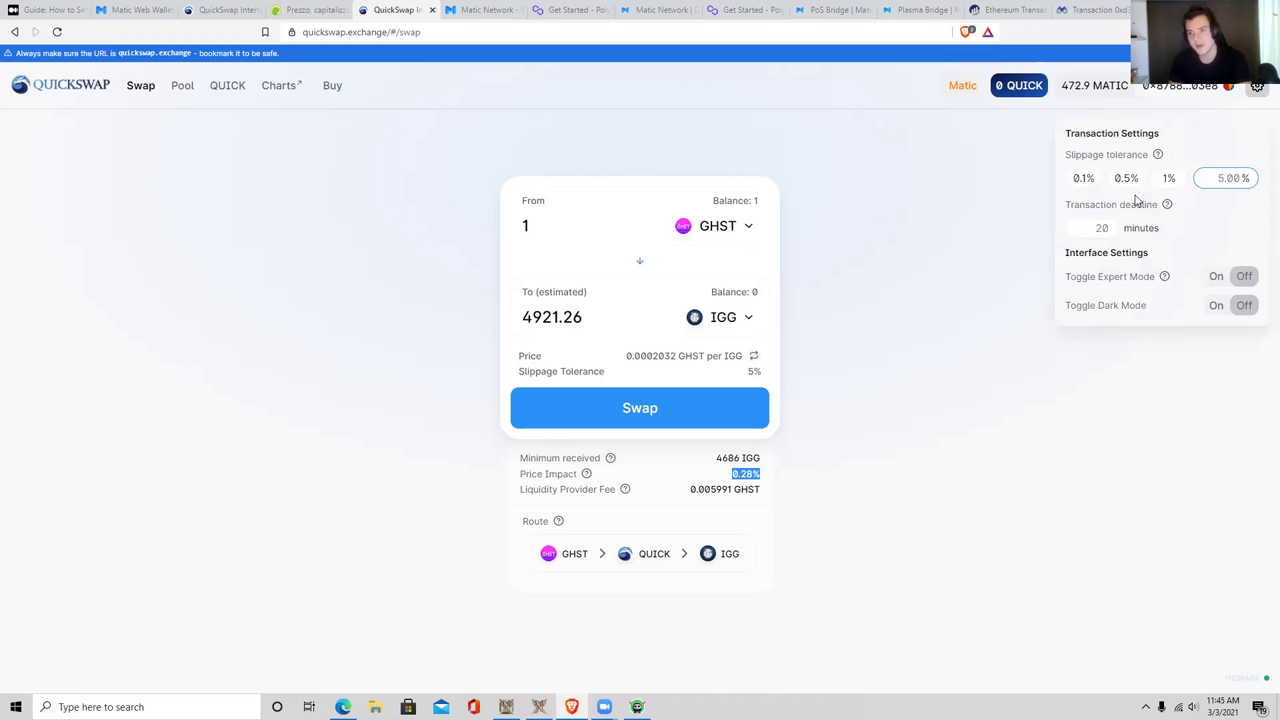
click(820, 410)
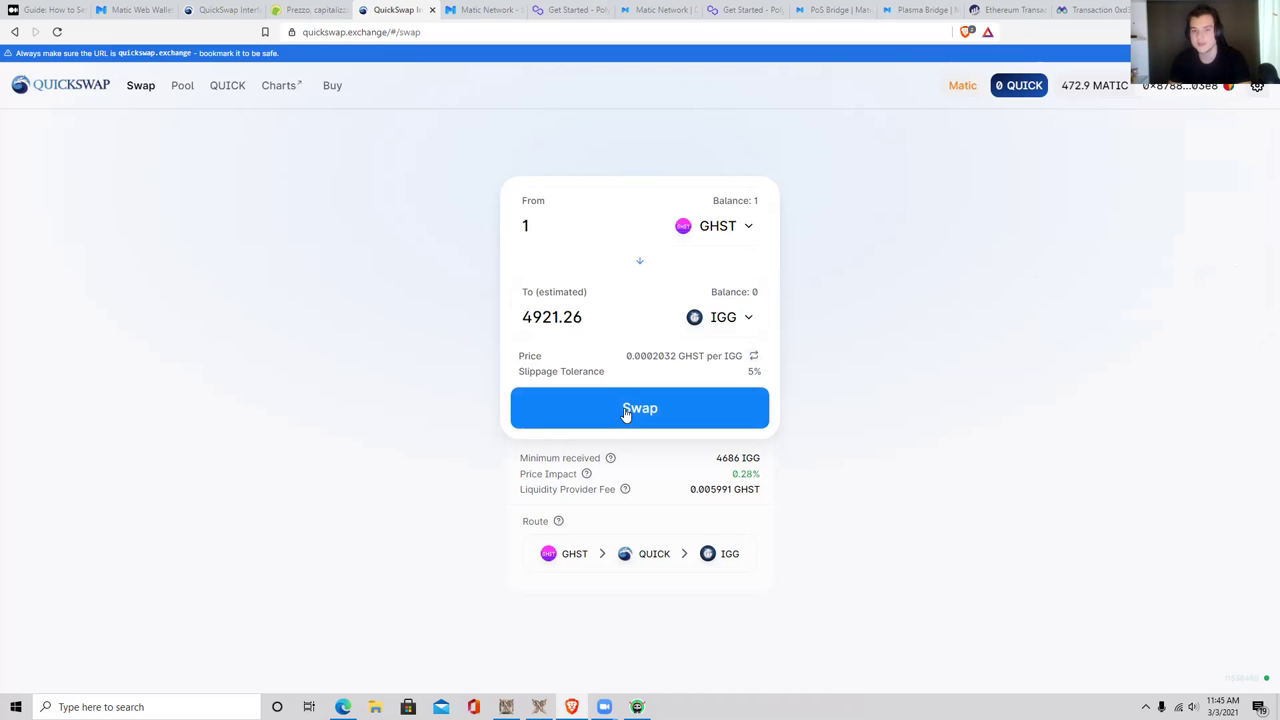
Step: Try to swap 1 GHST for IGG
click(625, 410)
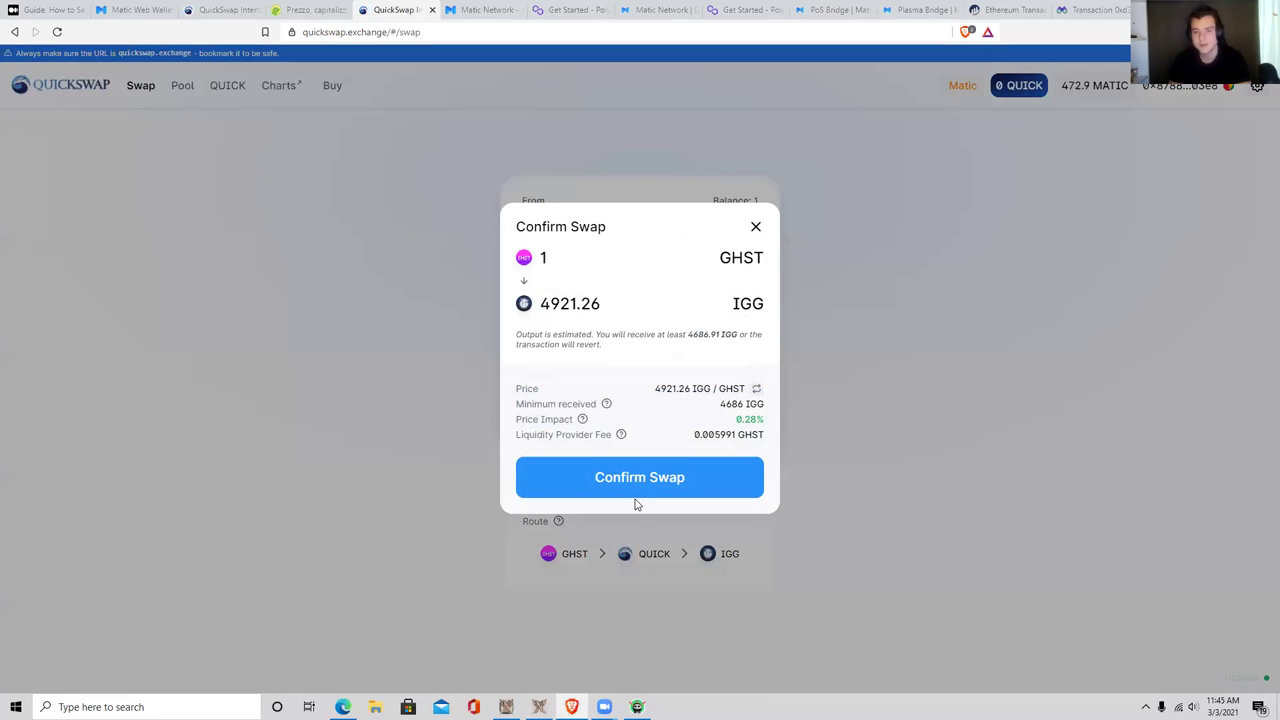
click(628, 493)
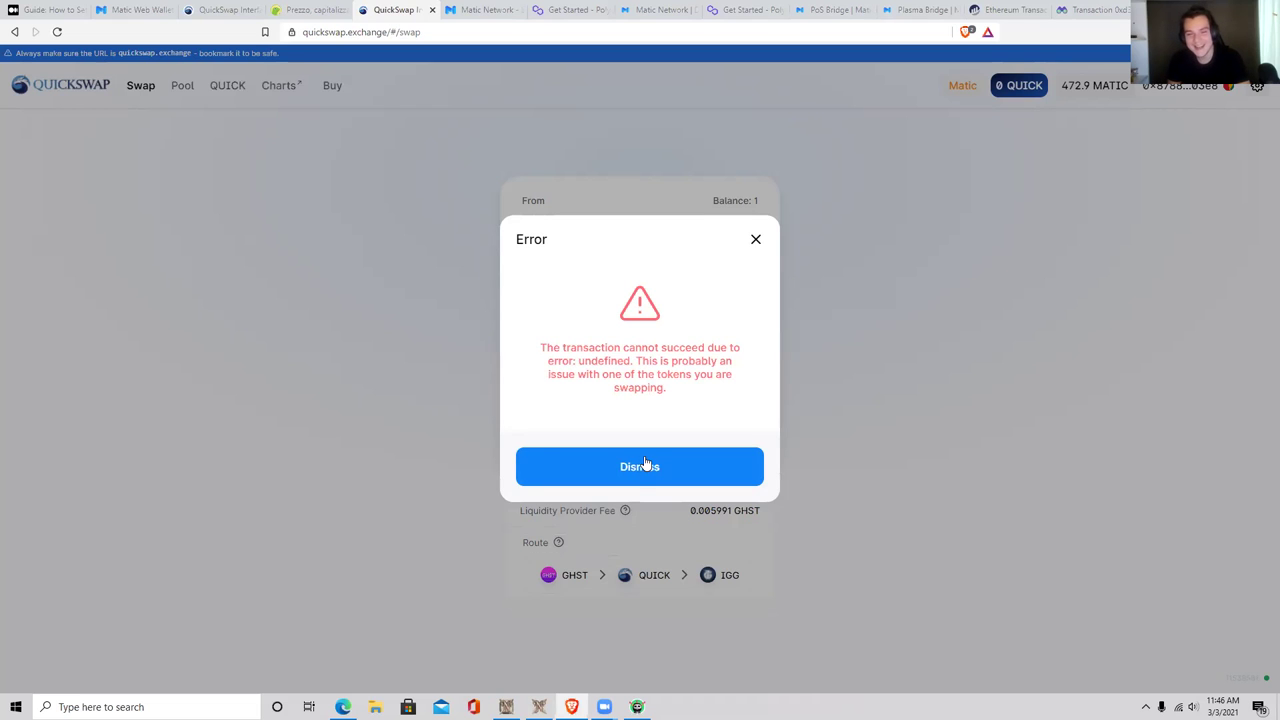
drag(586, 370, 548, 373)
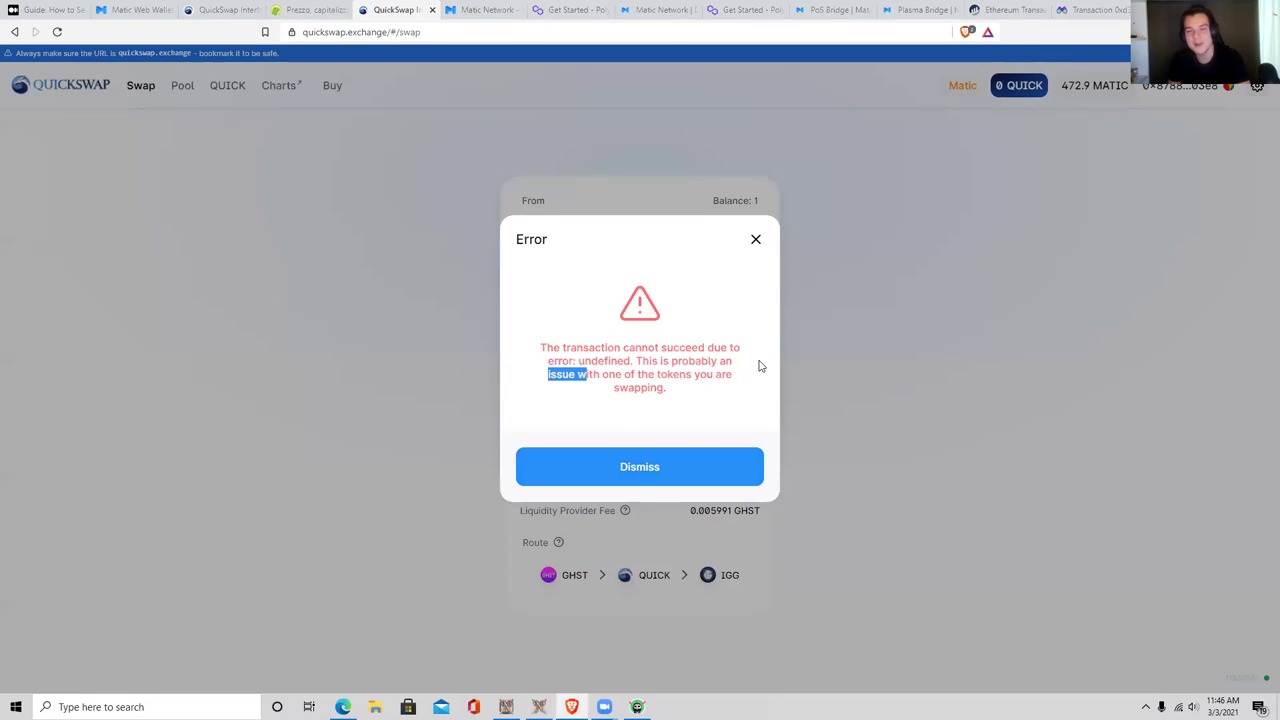
click(681, 470)
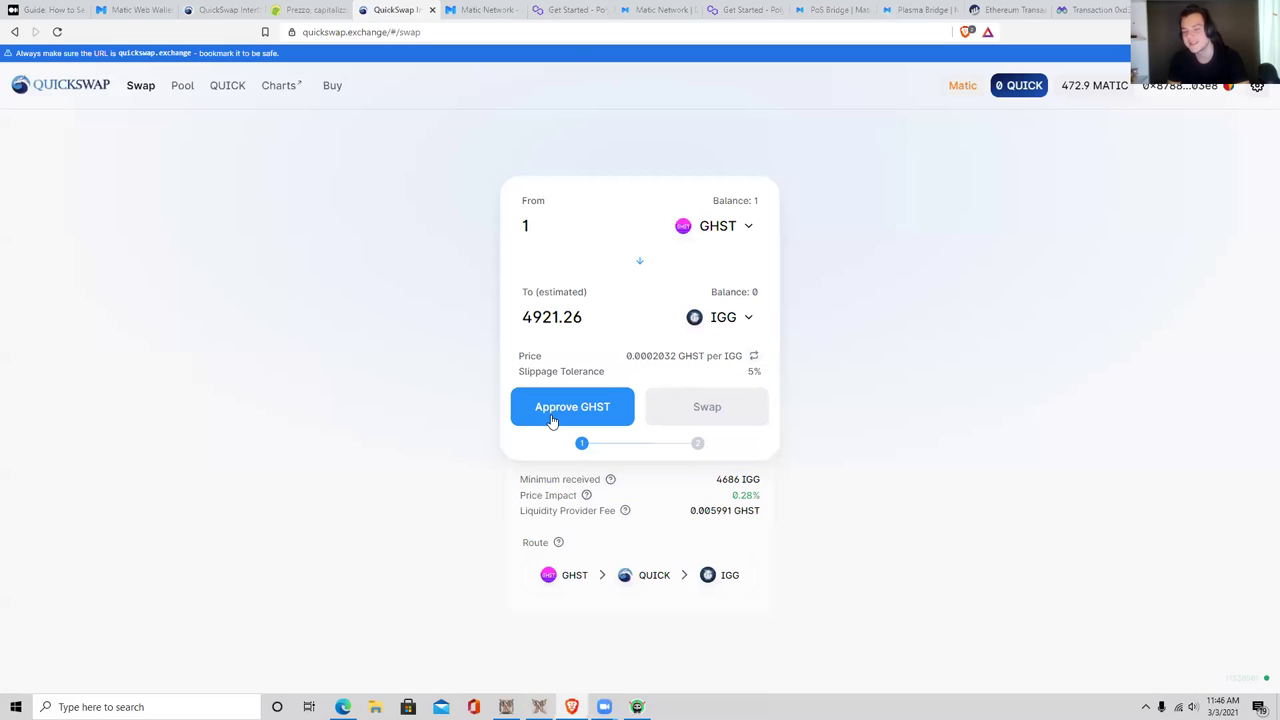
Step: Approve QuickSwap to spend GHST, checking the transaction fee before confirming the permission request in the crypto wallet
click(556, 419)
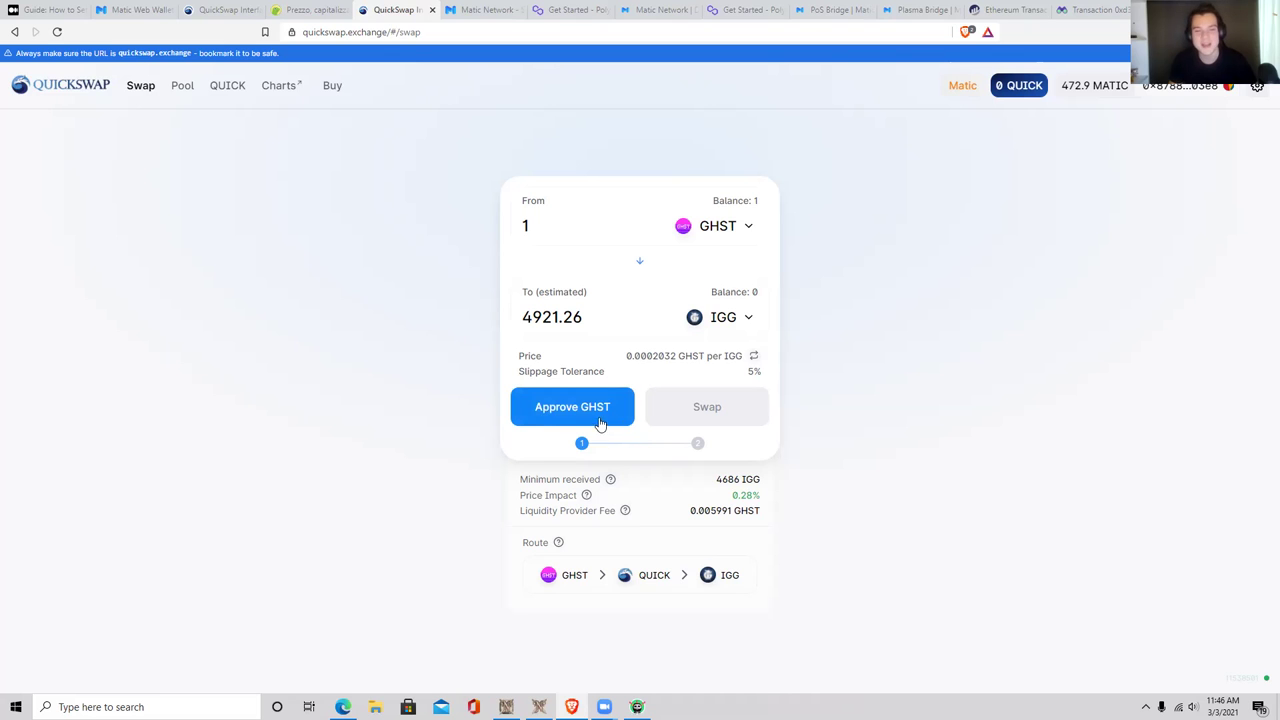
click(561, 414)
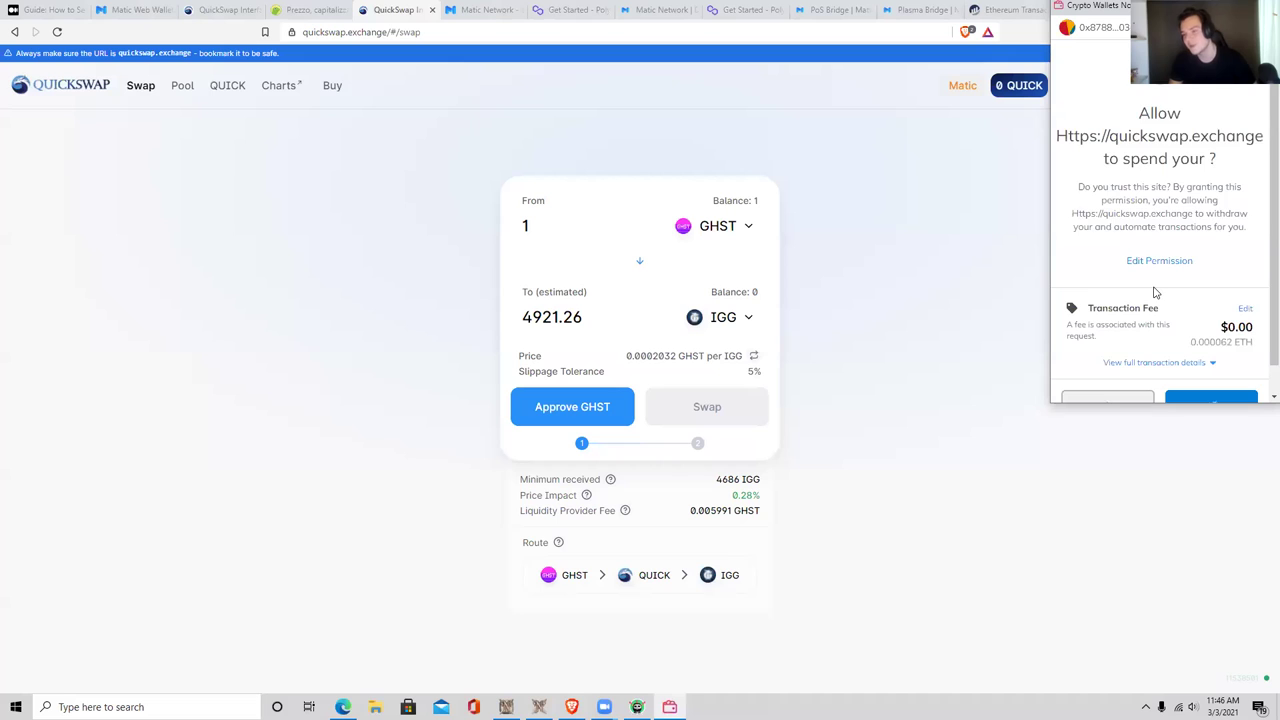
scroll(1177, 292, down, 1)
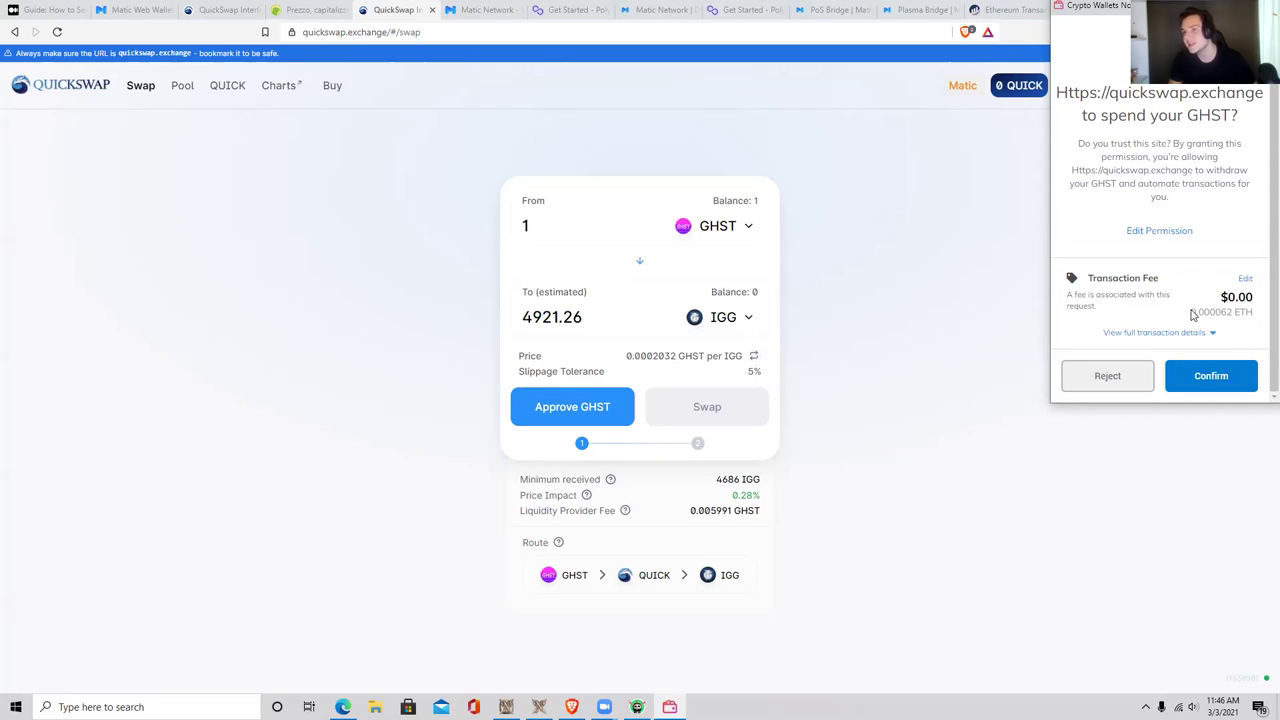
drag(1191, 312, 1248, 311)
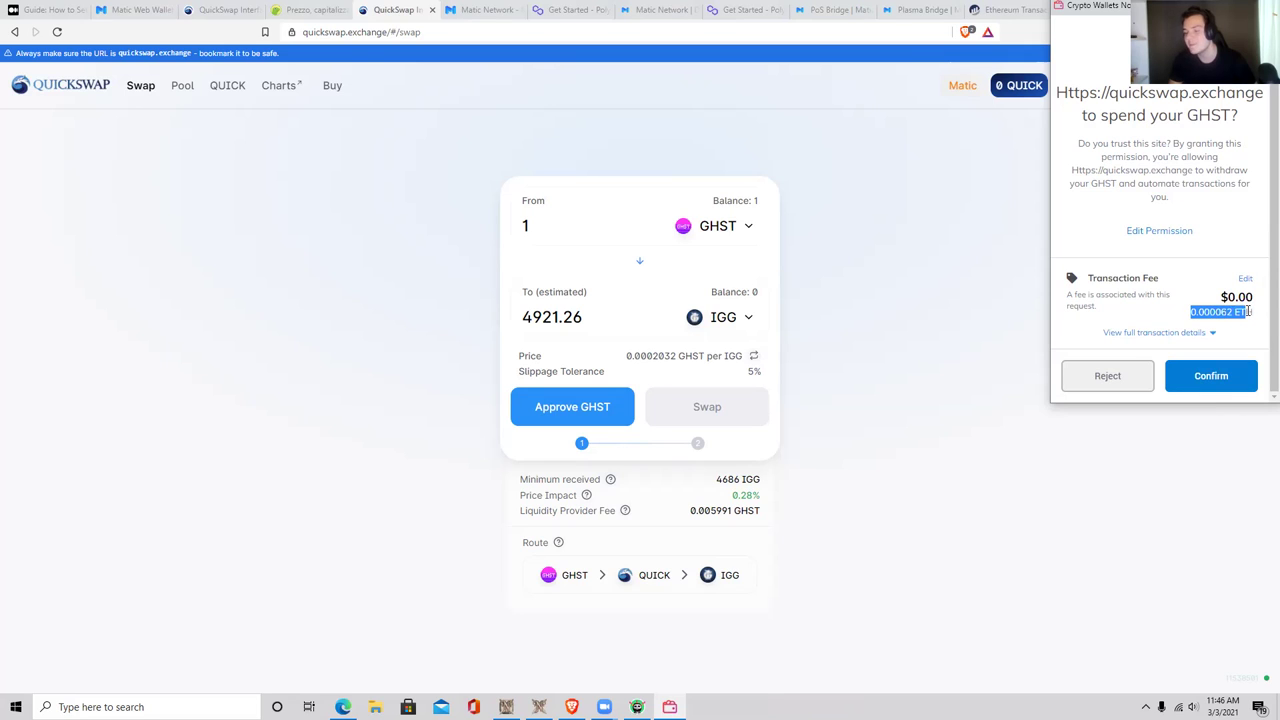
click(1210, 376)
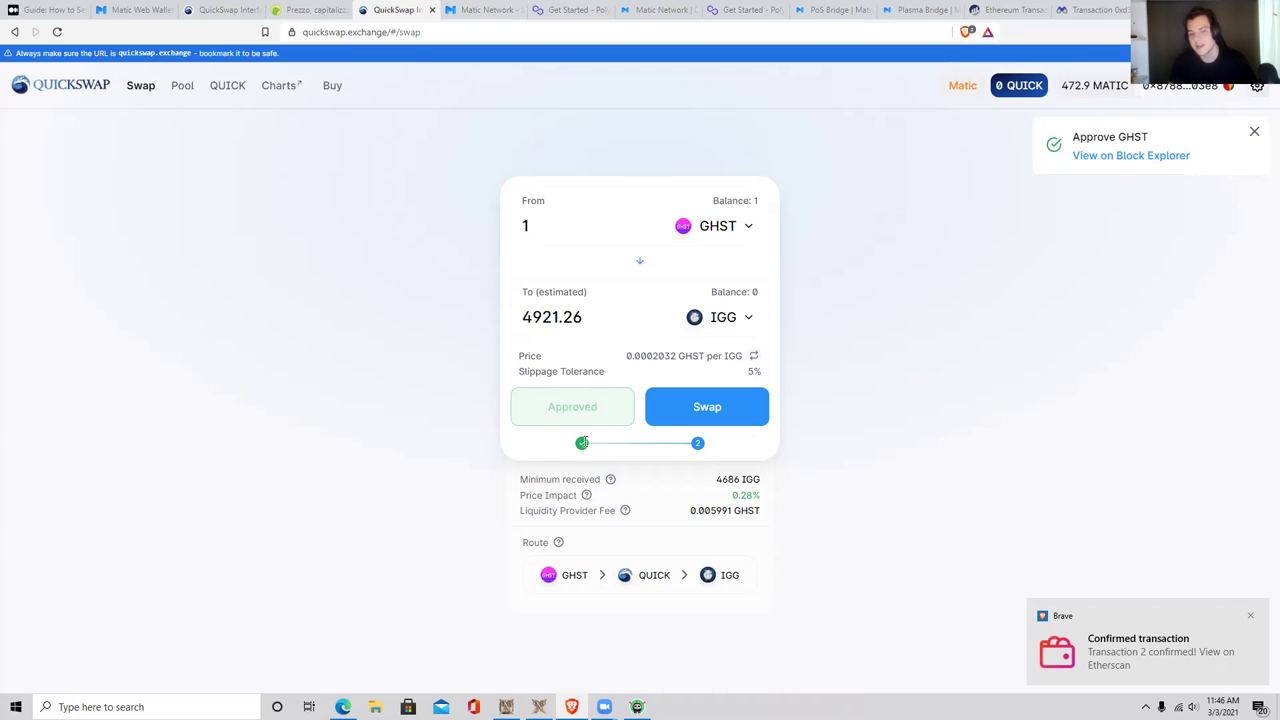
Step: Swap 1 GHST for IGG, confirm the transaction in the crypto wallet and dismiss the submission notice
click(704, 409)
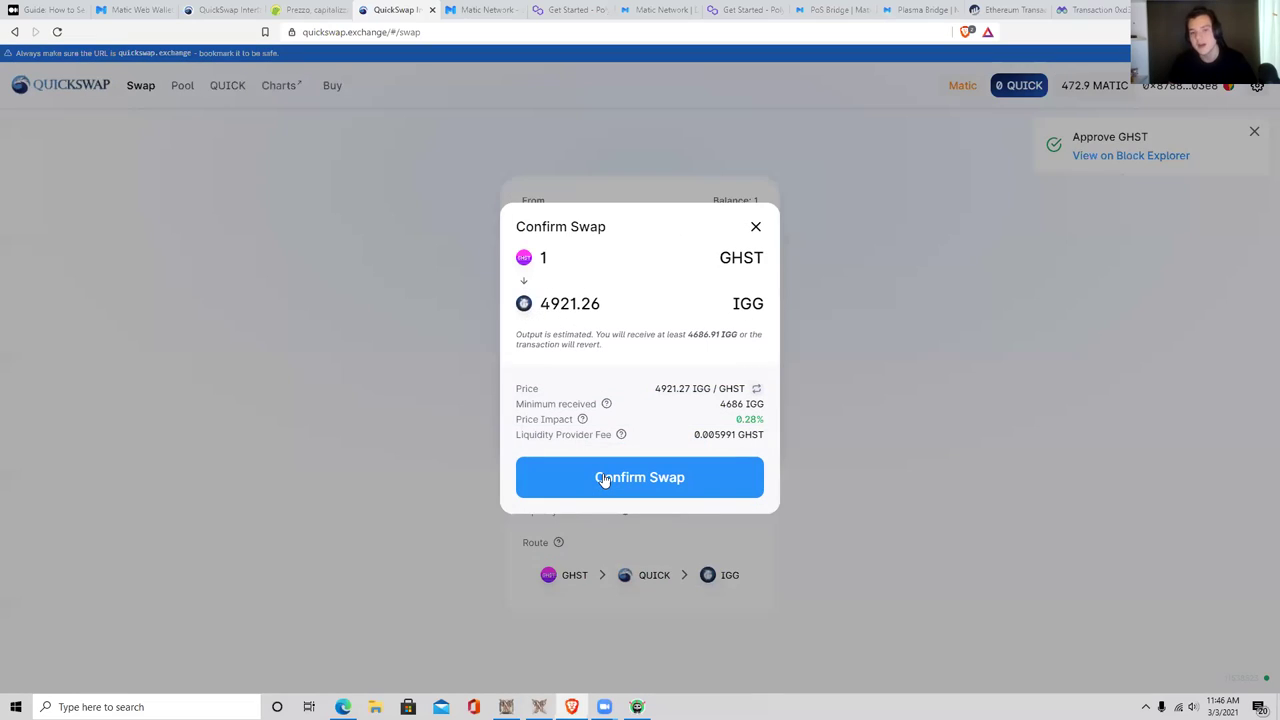
click(604, 480)
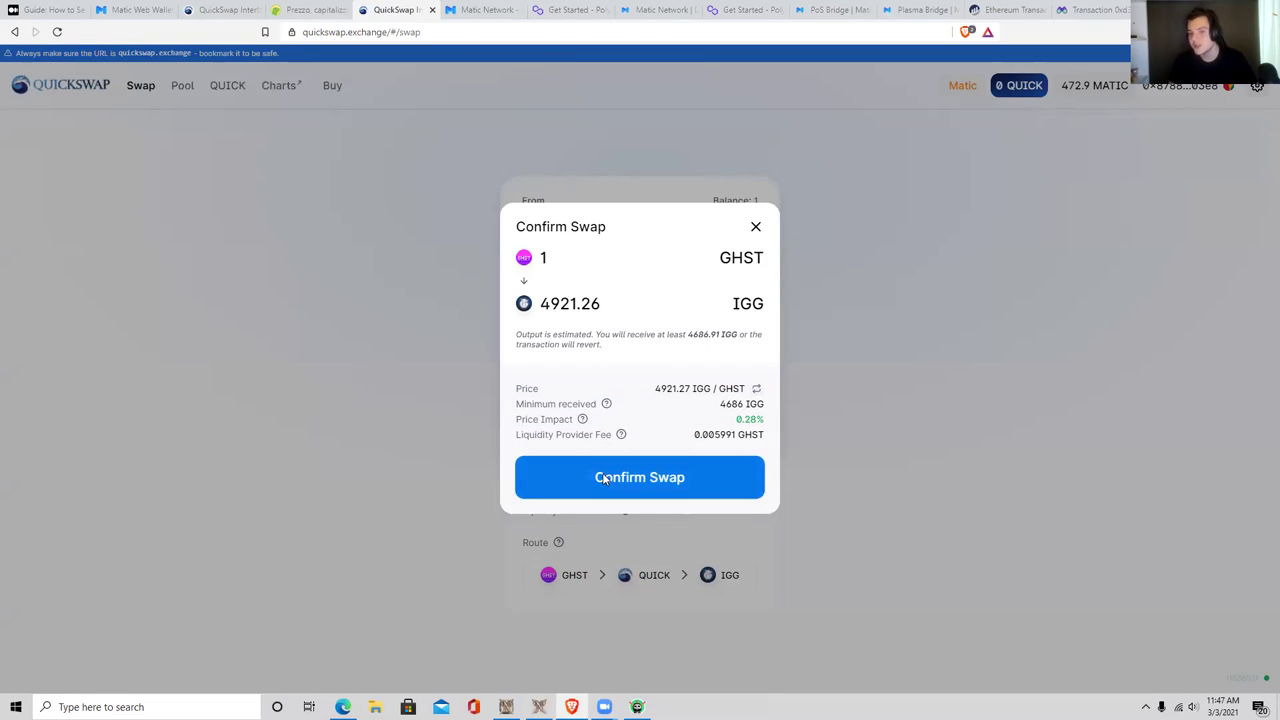
click(604, 479)
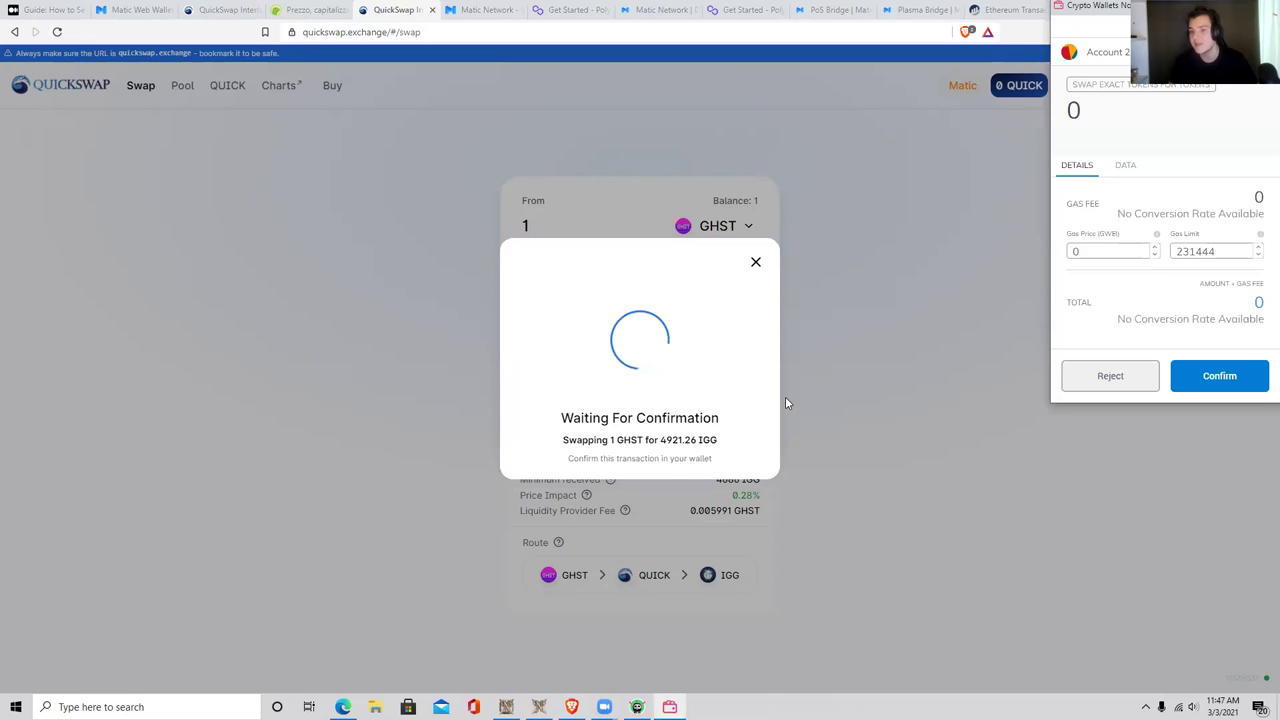
click(1228, 380)
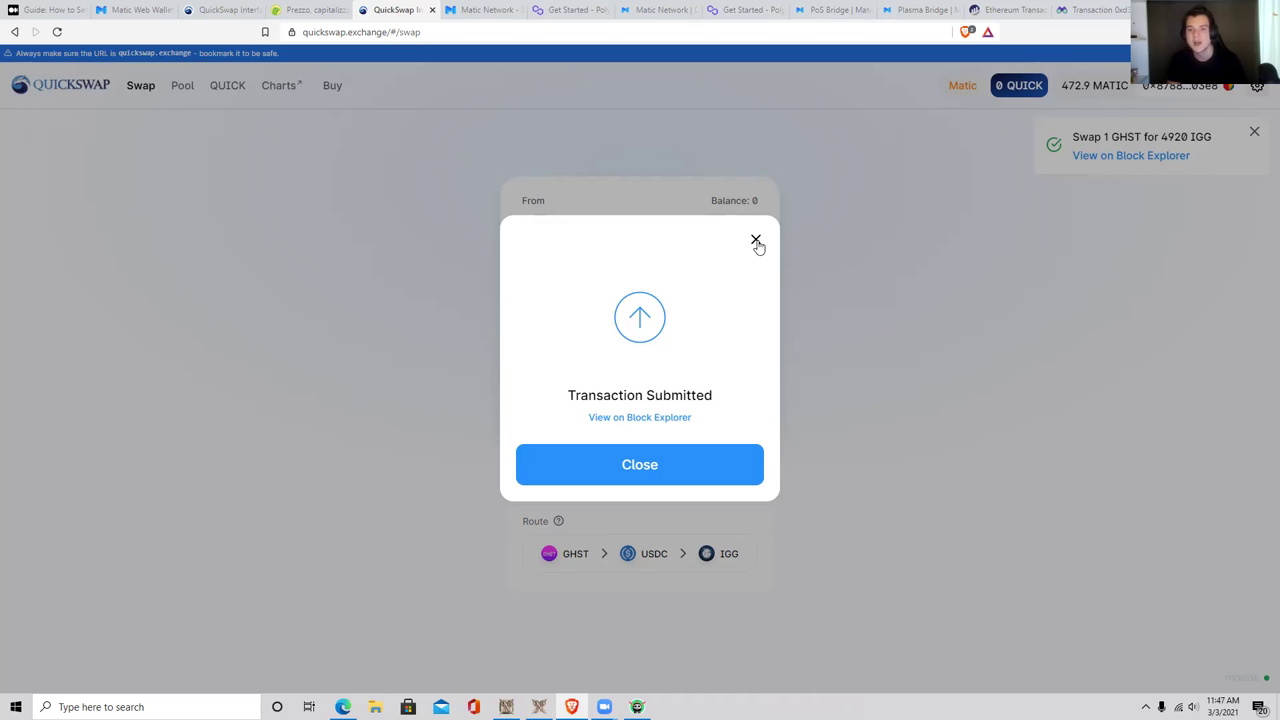
click(720, 465)
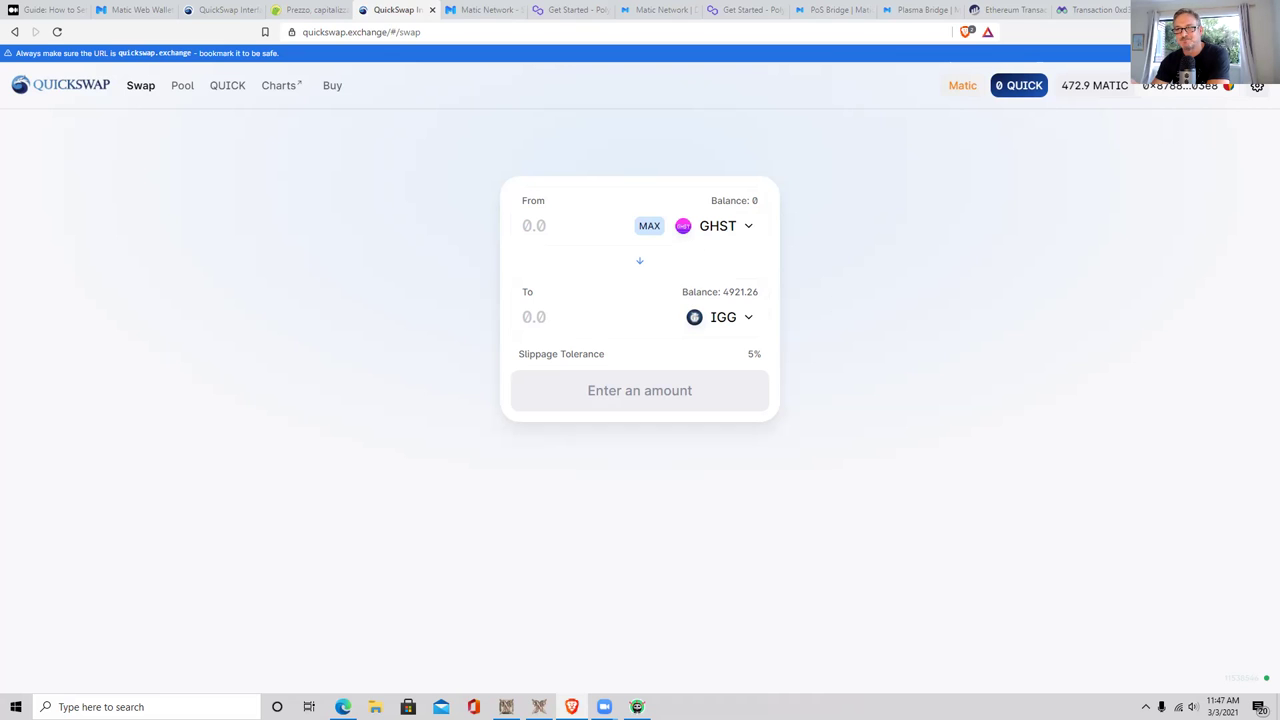
Step: Open the latest token swap from the crypto wallet's MATIC history in the Matic block explorer
click(1178, 32)
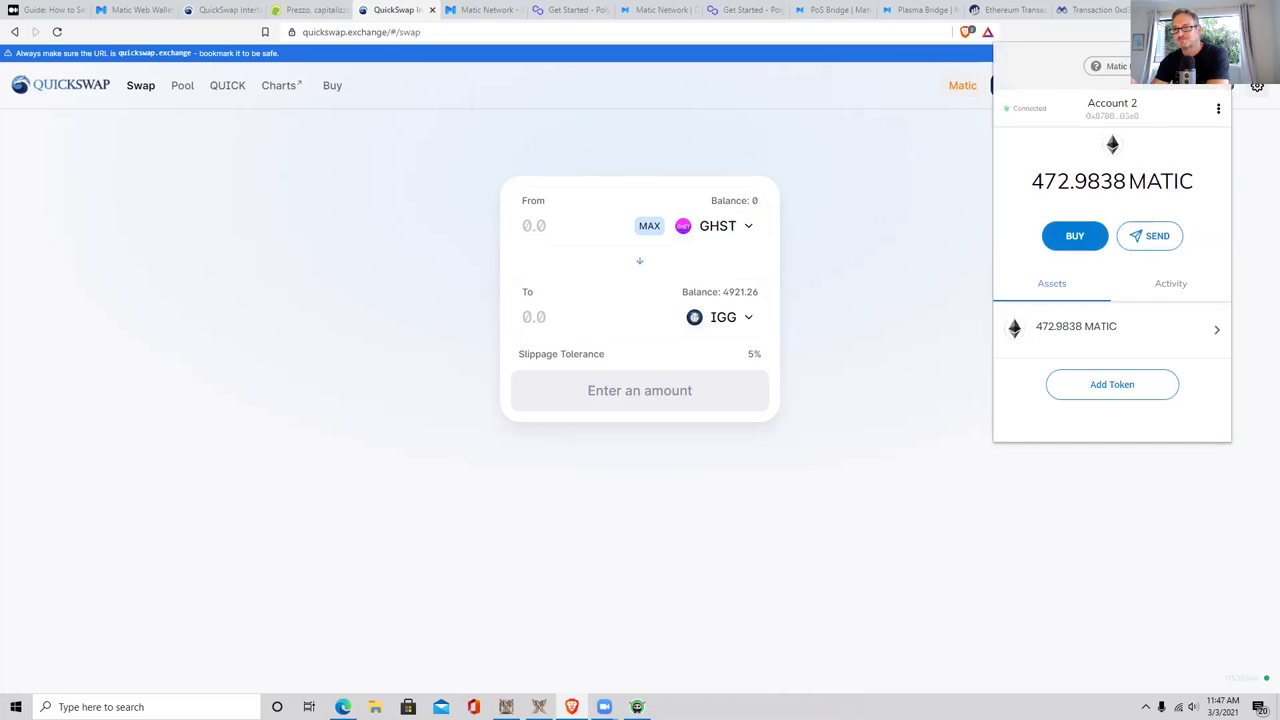
click(1112, 331)
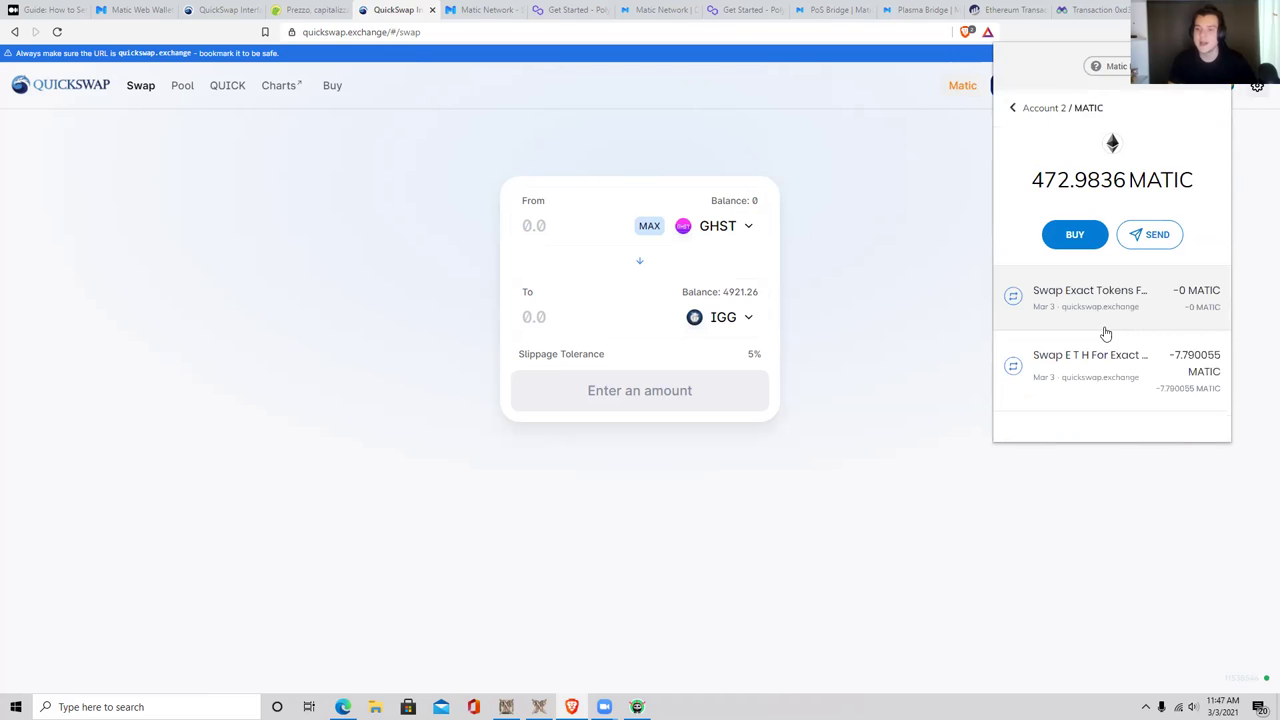
click(1157, 305)
click(1203, 128)
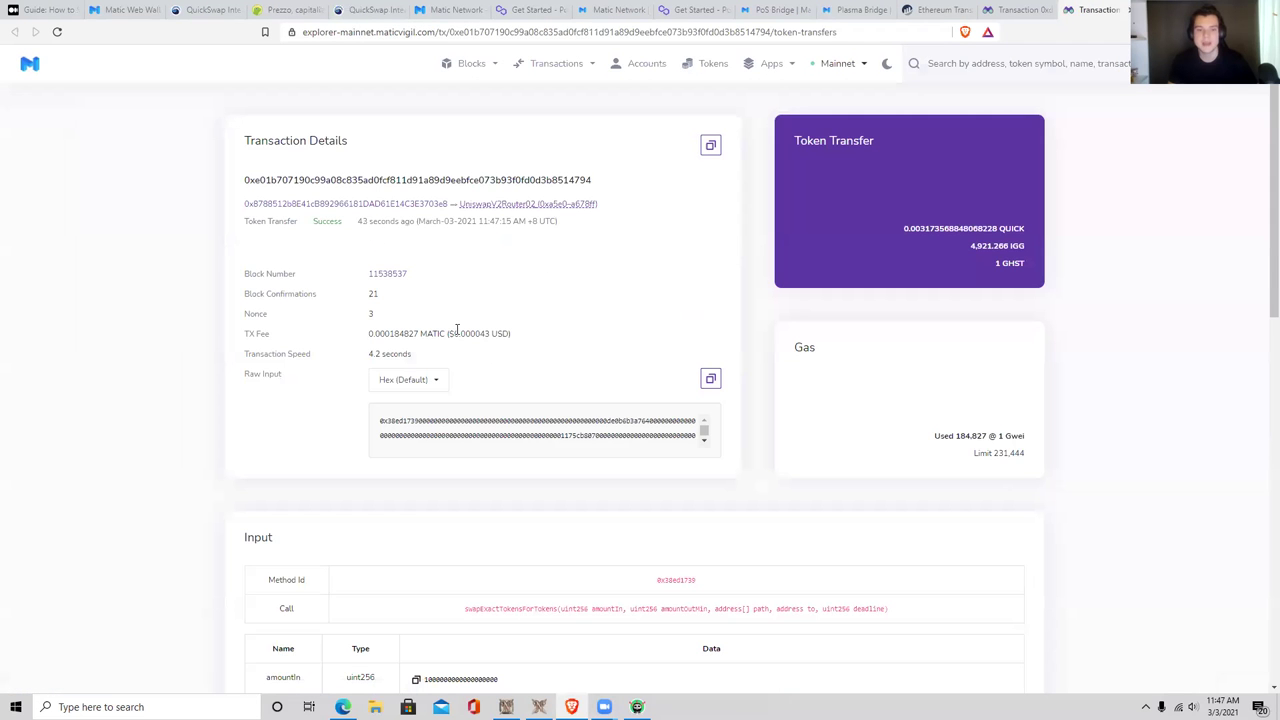
Step: Examine the swap transaction's fee in MATIC and US dollars in the transaction details
double_click(455, 333)
double_click(486, 333)
click(484, 347)
drag(457, 333, 488, 349)
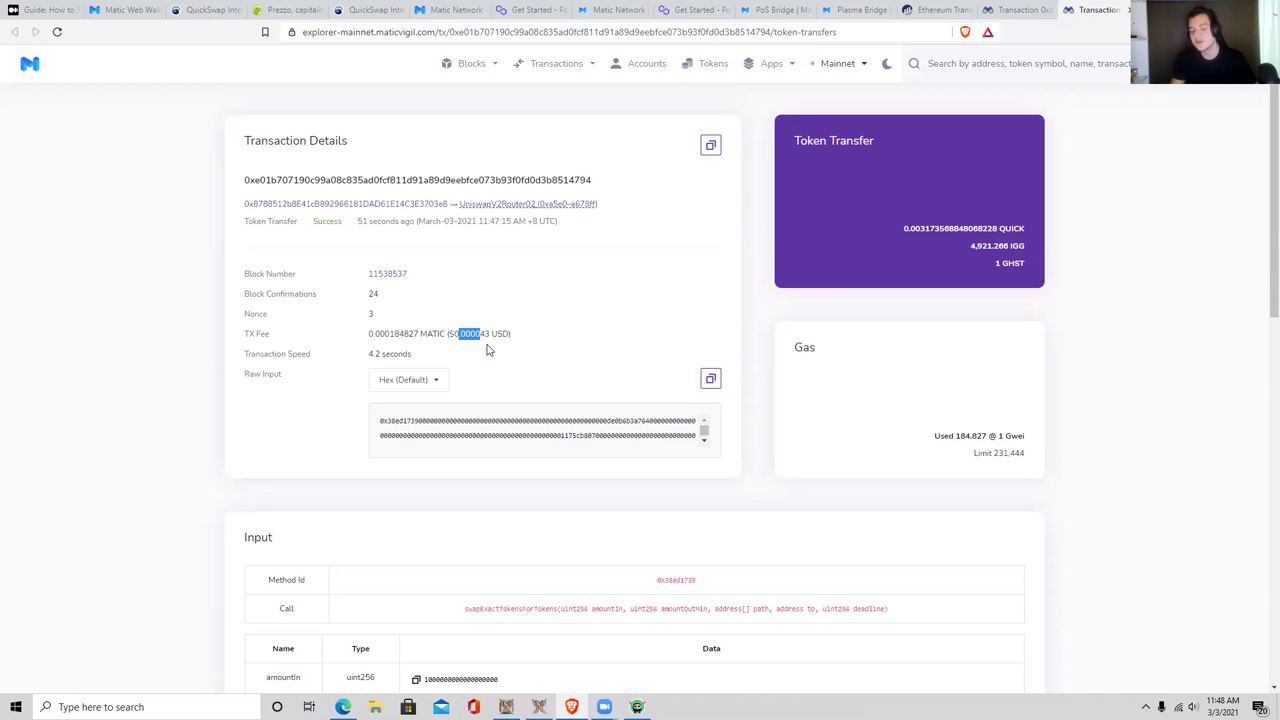
click(526, 340)
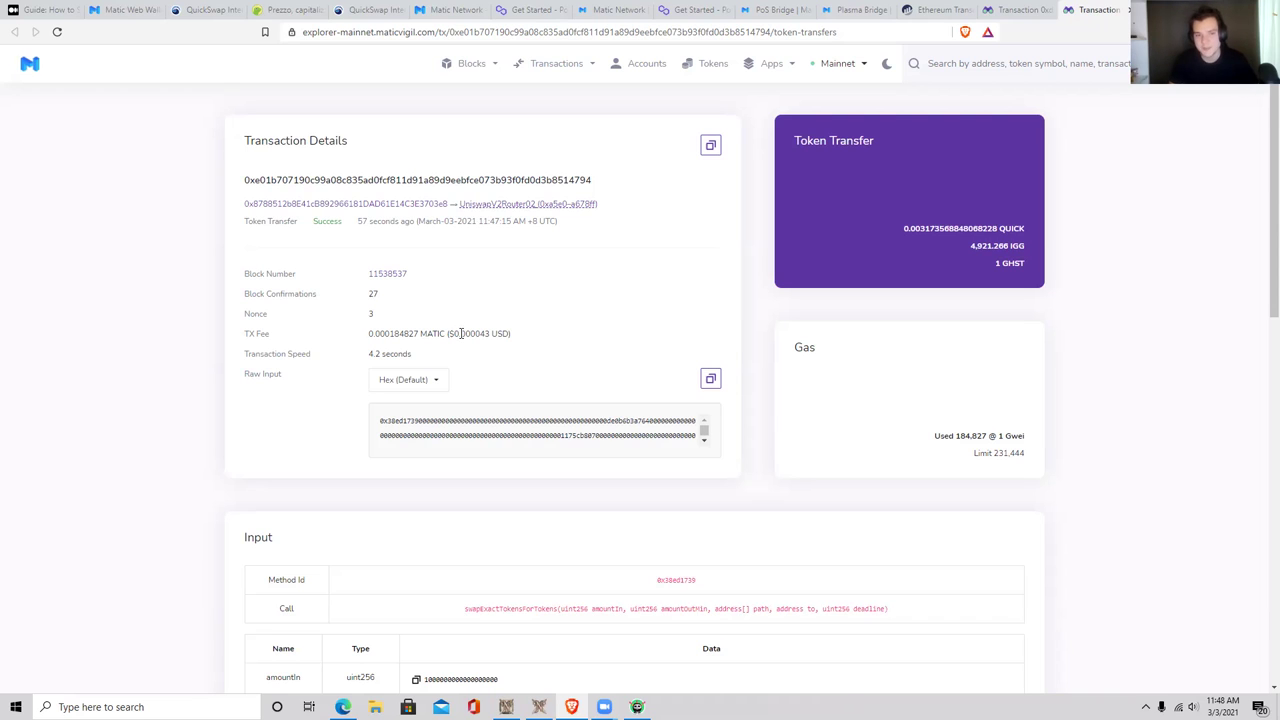
drag(458, 337, 481, 335)
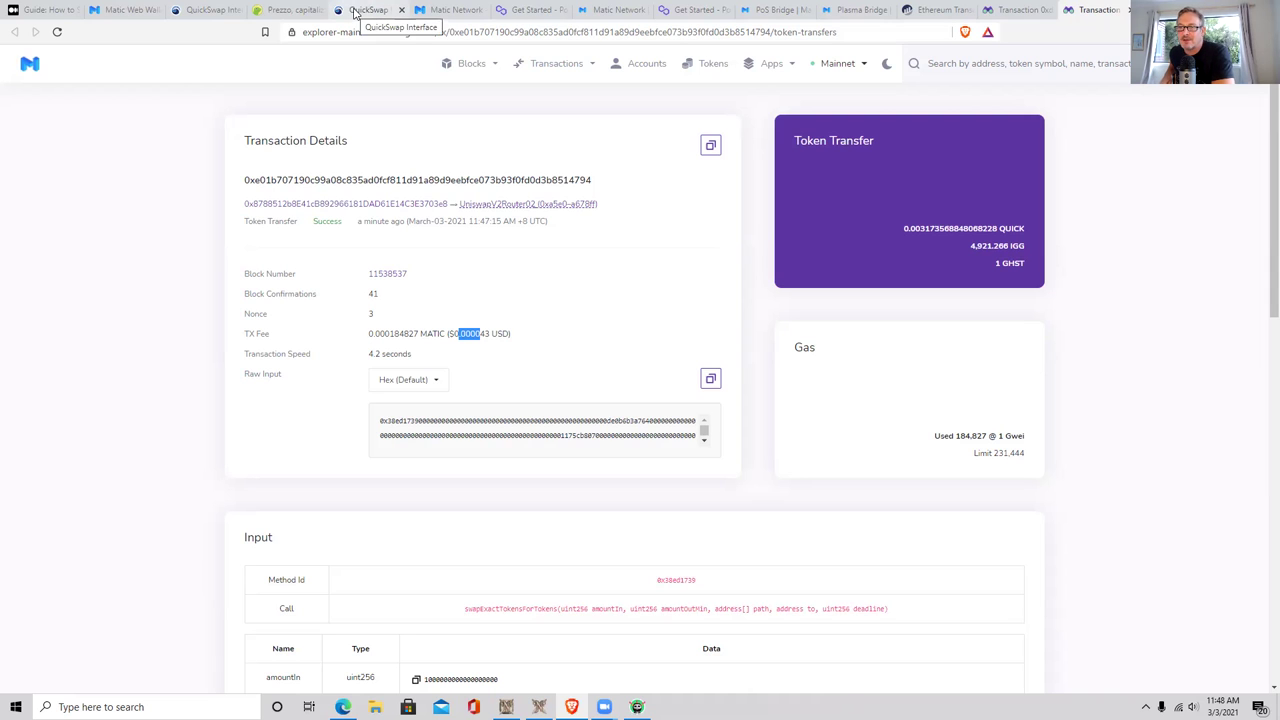
Step: Return to QuickSwap and open its QUICK liquidity mining page
click(355, 12)
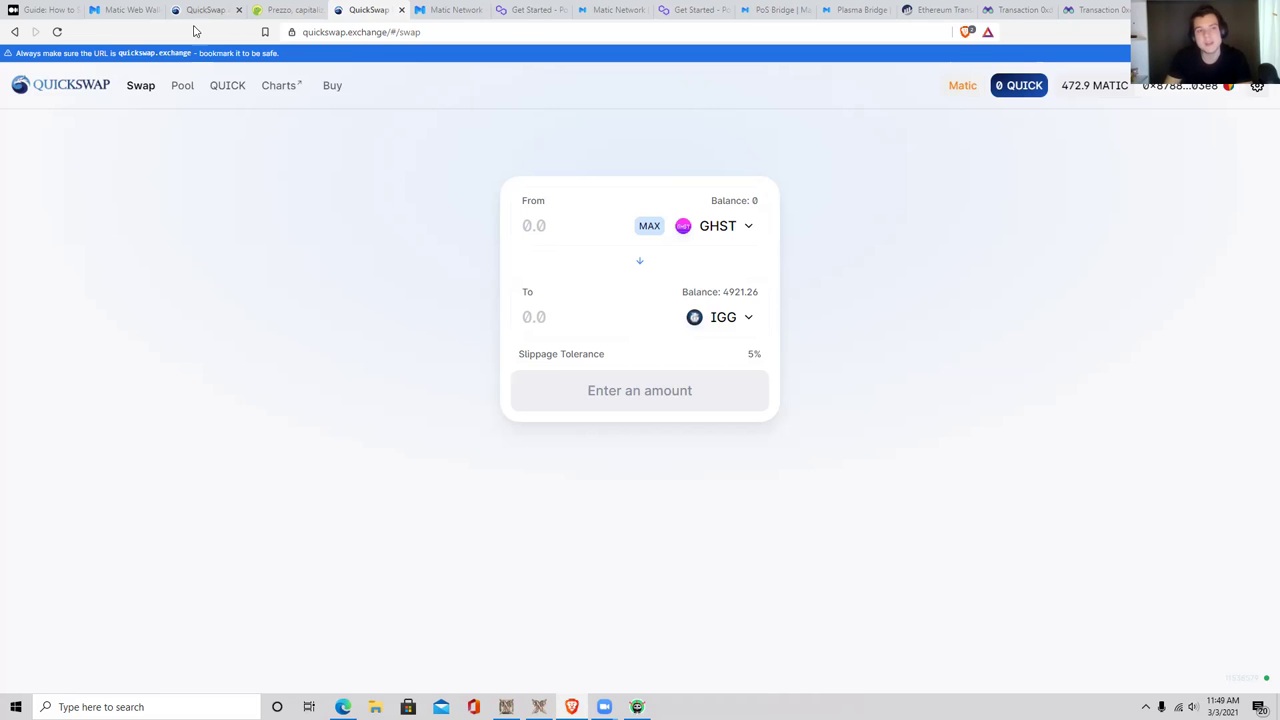
click(226, 86)
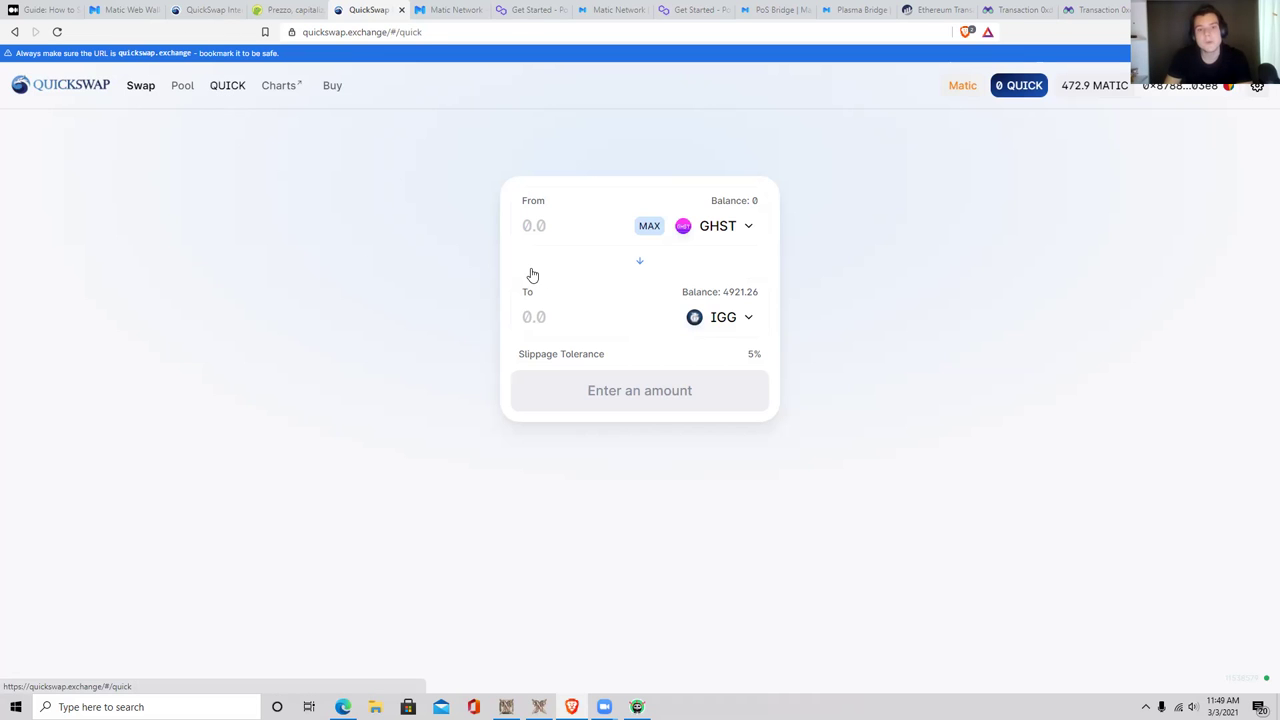